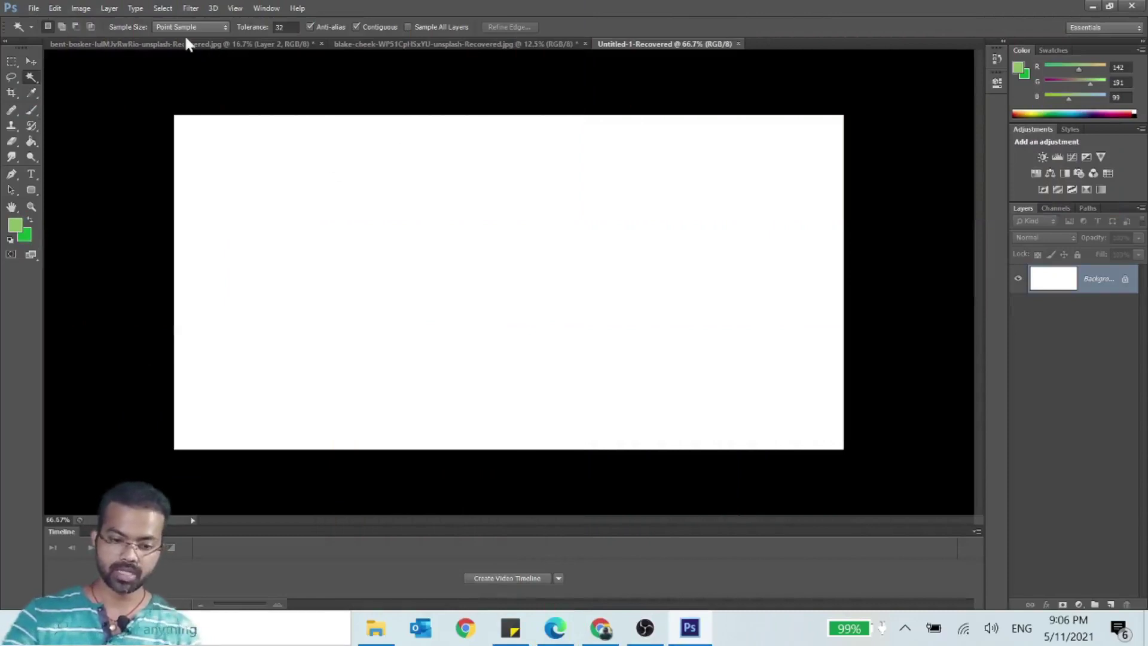
{"action": "left_click", "coordinate": [33, 8]}
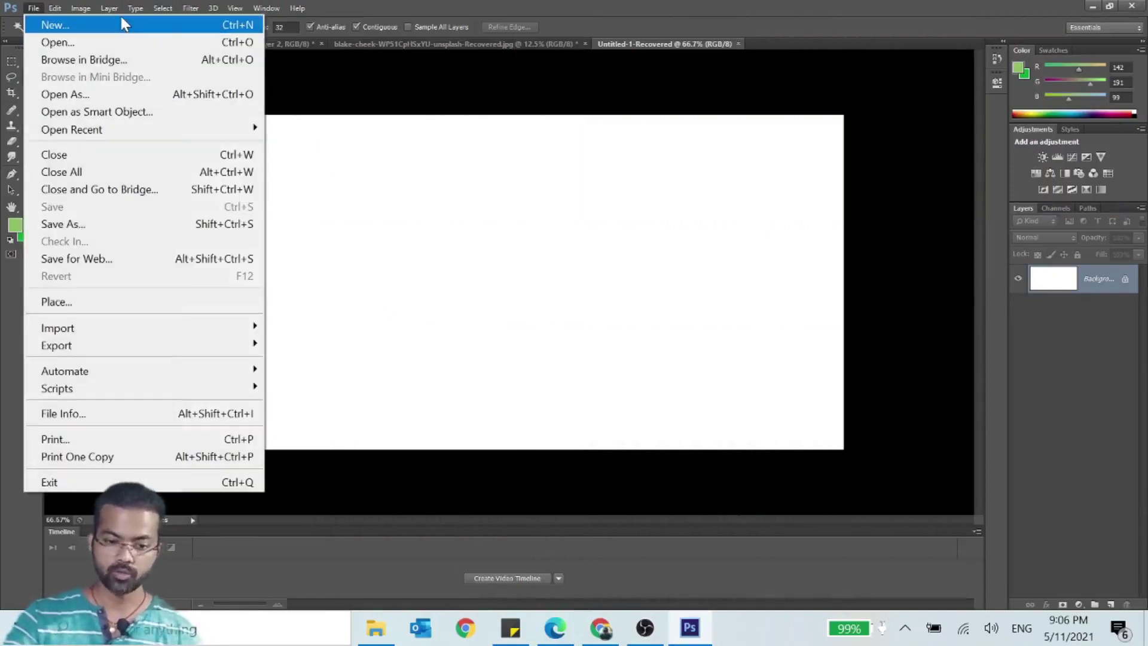
{"action": "left_click", "coordinate": [392, 69]}
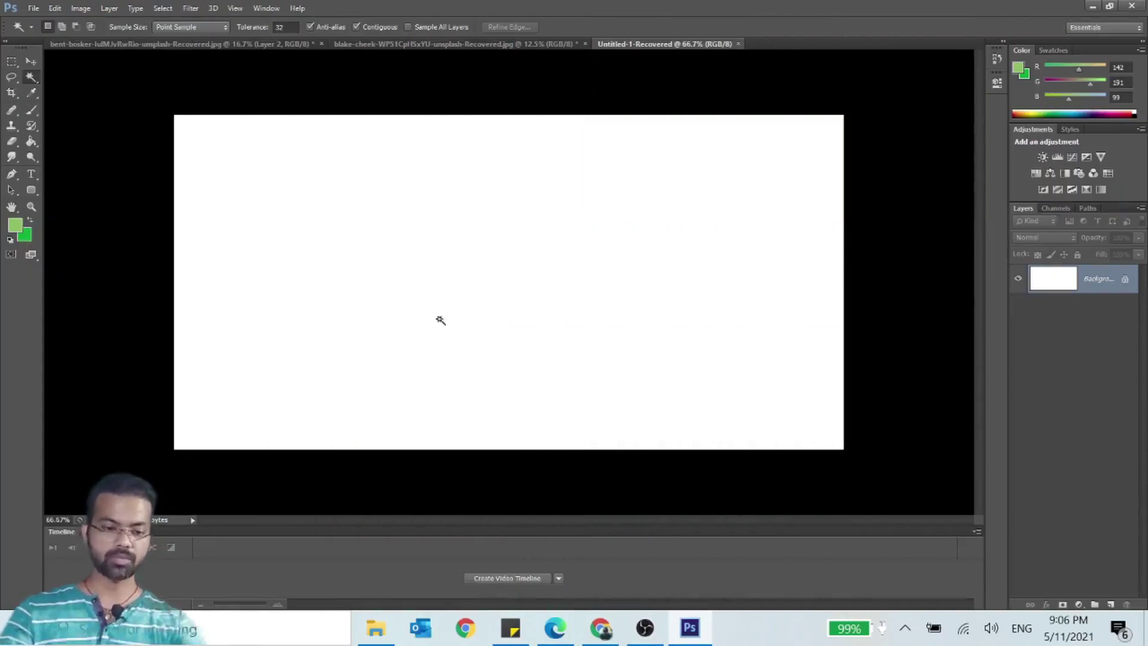
Draw a freehand selection on the blank white canvas with the Lasso tool and deselect it
{"action": "right_click", "coordinate": [16, 78]}
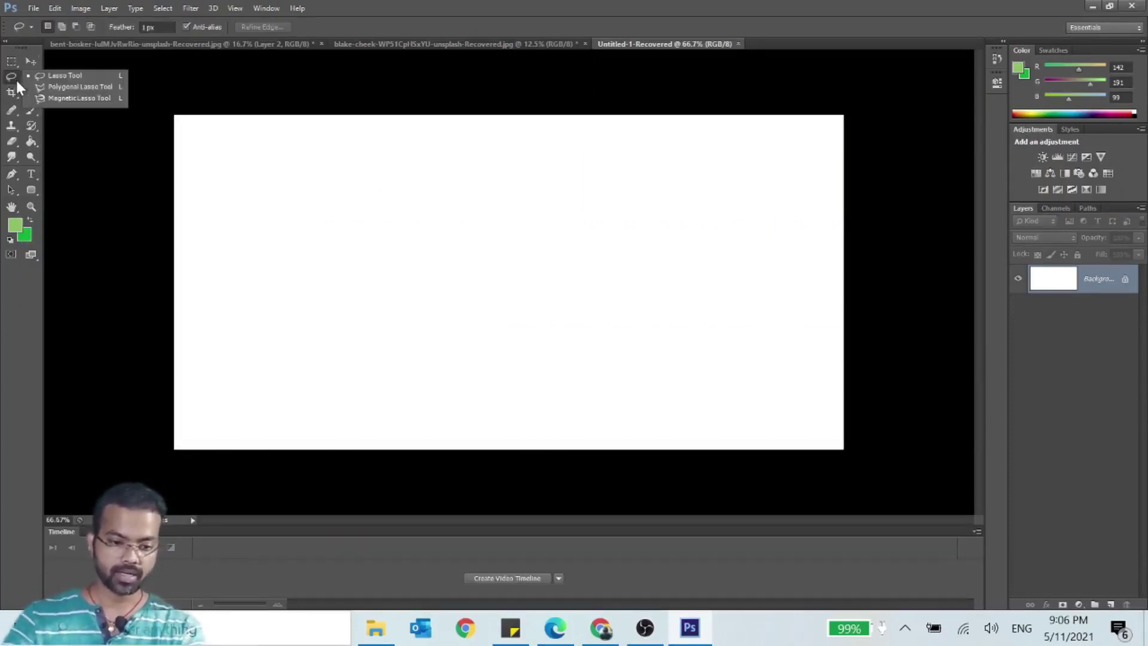
{"action": "left_click", "coordinate": [49, 77]}
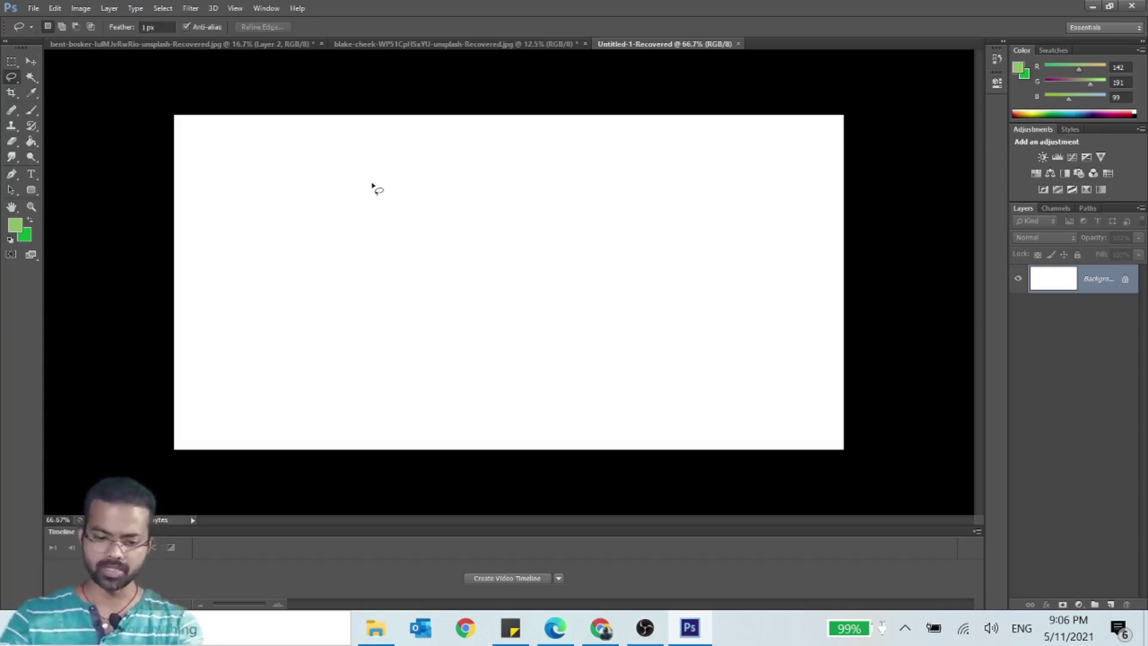
{"action": "mouse_move", "coordinate": [365, 173]}
{"action": "left_mouse_down"}
{"action": "mouse_move", "coordinate": [394, 256]}
{"action": "mouse_move", "coordinate": [517, 325]}
{"action": "mouse_move", "coordinate": [664, 255]}
{"action": "mouse_move", "coordinate": [504, 156]}
{"action": "mouse_move", "coordinate": [400, 152]}
{"action": "mouse_move", "coordinate": [360, 177]}
{"action": "left_mouse_up"}
{"action": "mouse_move", "coordinate": [310, 204]}
{"action": "left_mouse_down"}
{"action": "mouse_move", "coordinate": [401, 309]}
{"action": "mouse_move", "coordinate": [437, 203]}
{"action": "mouse_move", "coordinate": [312, 178]}
{"action": "mouse_move", "coordinate": [311, 244]}
{"action": "left_mouse_up"}
{"action": "left_click", "coordinate": [609, 239]}
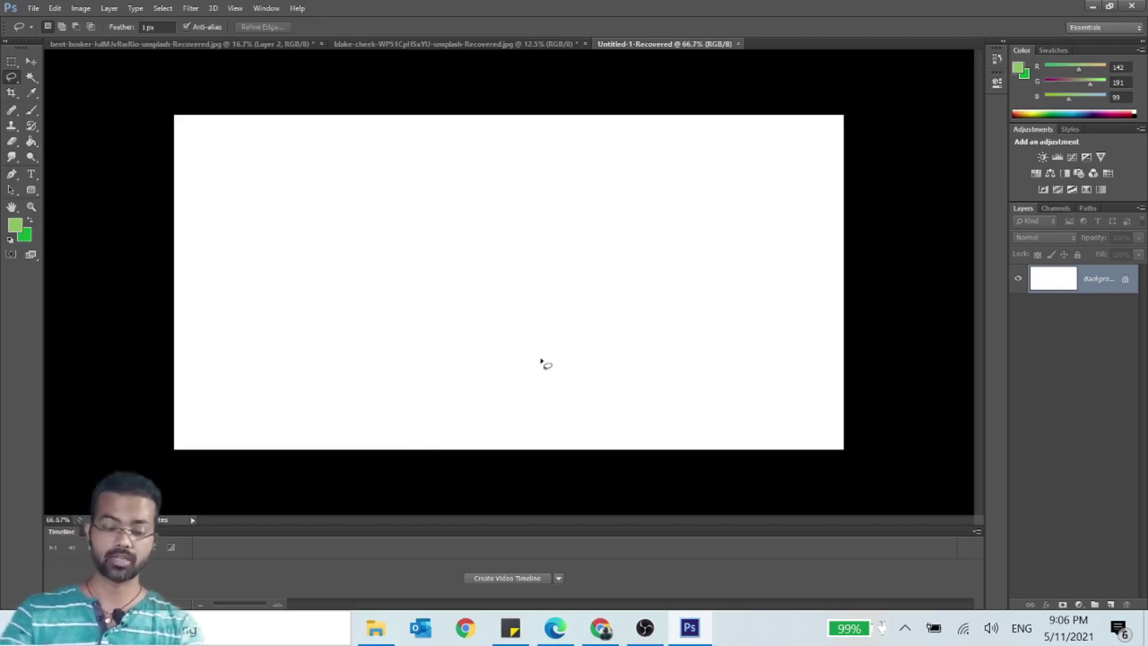
Draw a closed seven-cornered selection on the blank canvas with the Polygonal Lasso tool and deselect it
{"action": "right_click", "coordinate": [20, 80]}
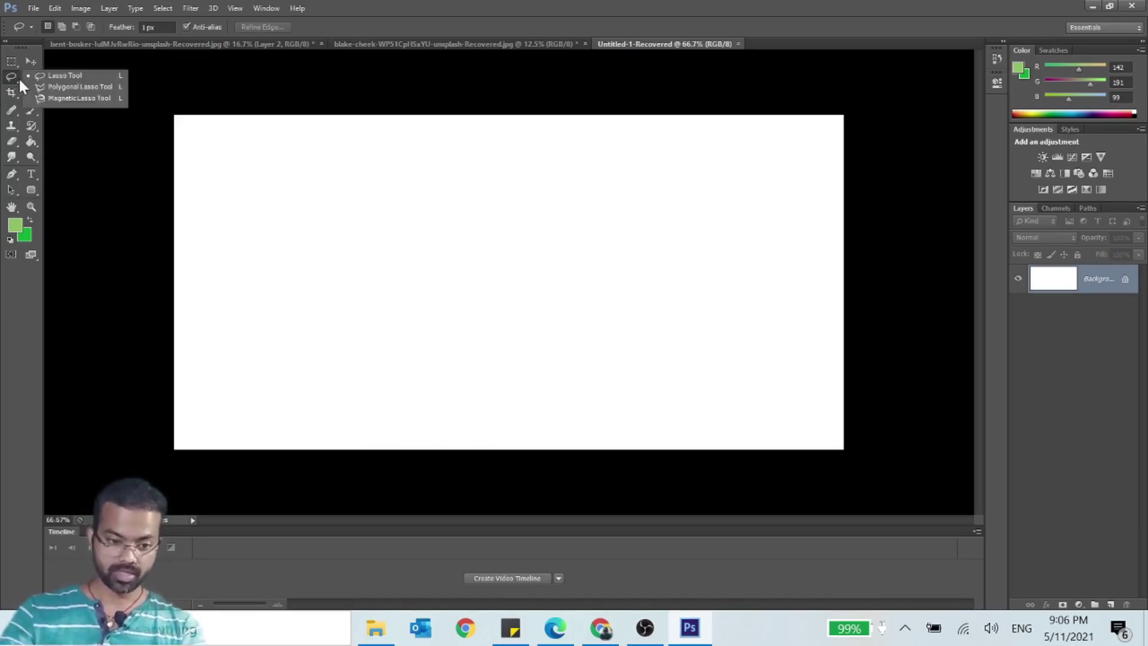
{"action": "left_click", "coordinate": [66, 87]}
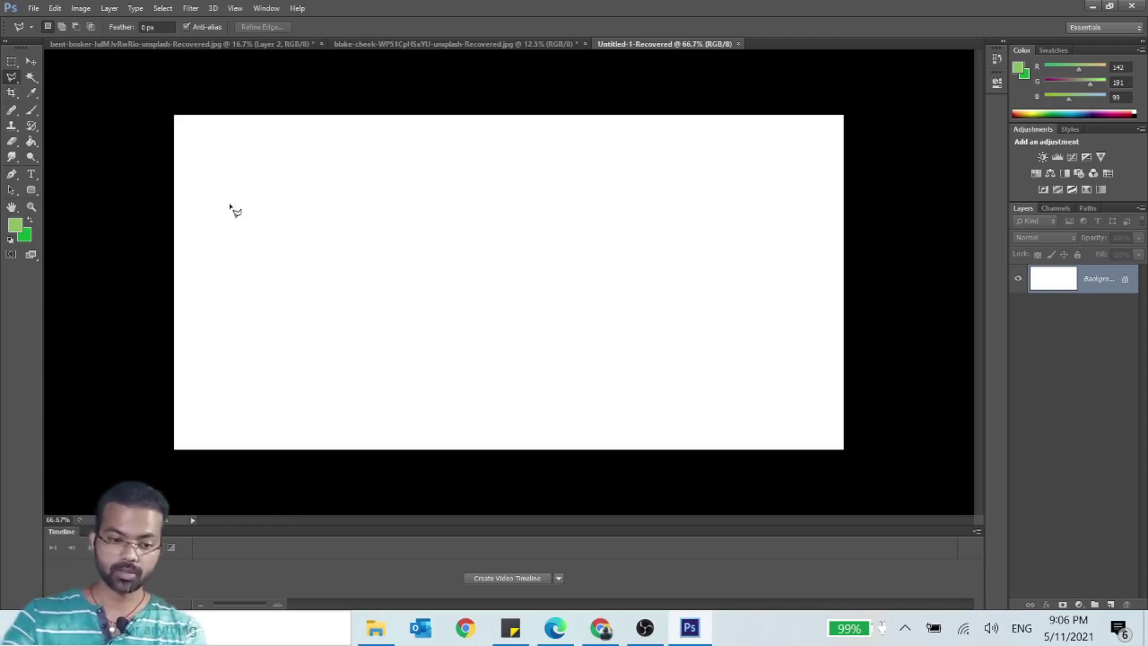
{"action": "right_click", "coordinate": [13, 82]}
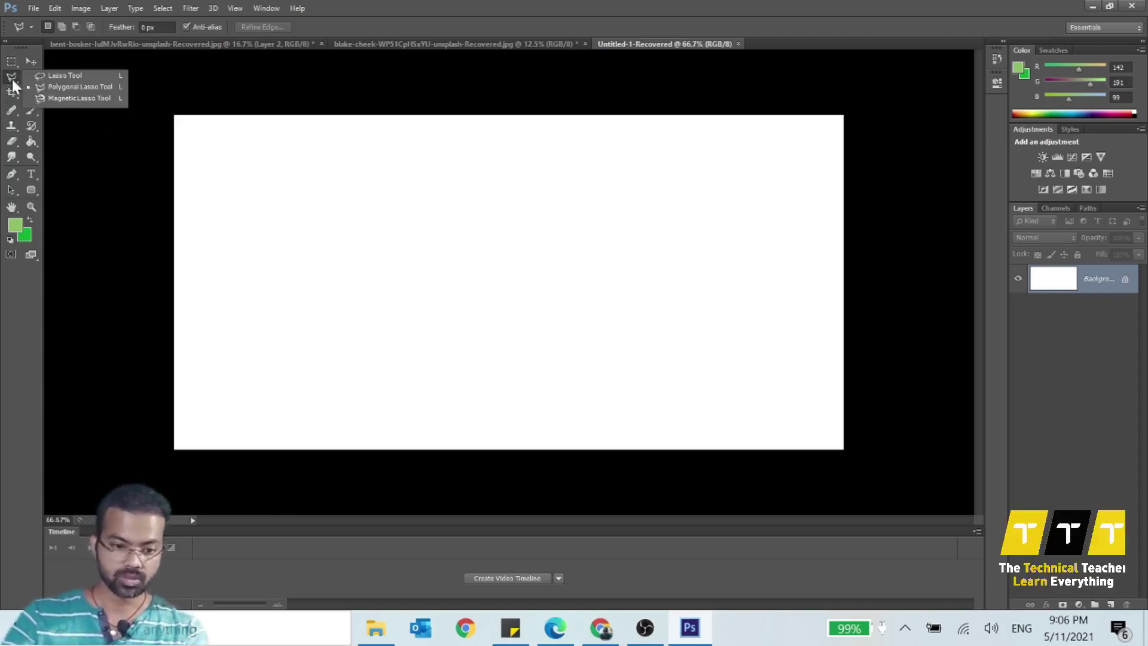
{"action": "left_click", "coordinate": [386, 244]}
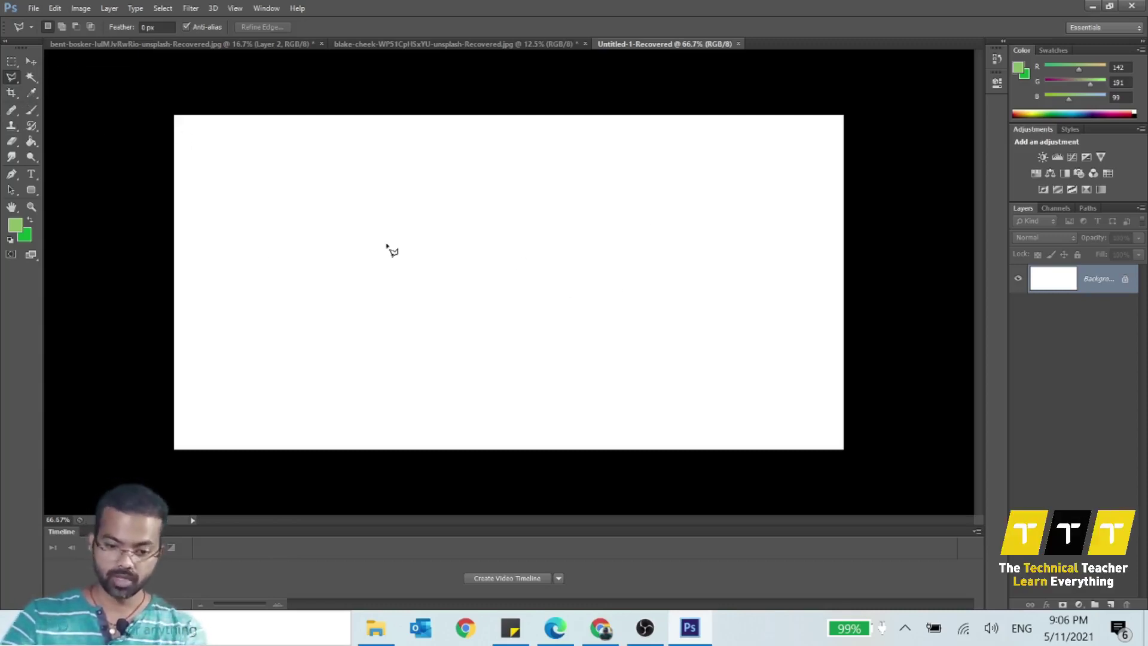
{"action": "left_click", "coordinate": [497, 175]}
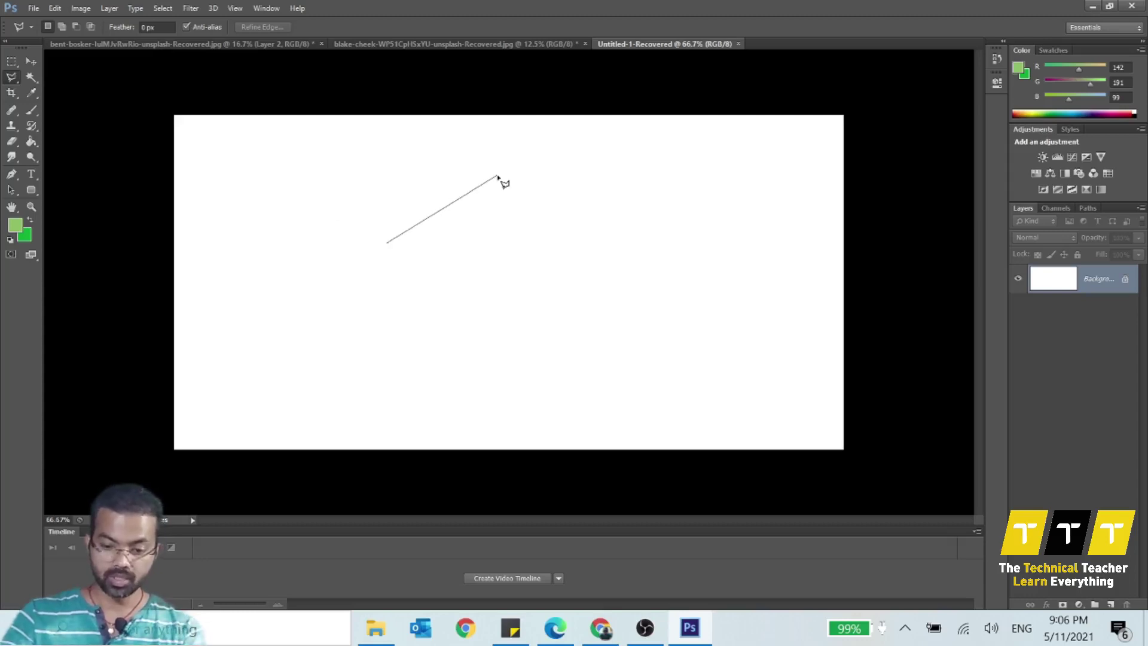
{"action": "left_click", "coordinate": [663, 186]}
{"action": "left_click", "coordinate": [735, 253]}
{"action": "left_click", "coordinate": [671, 323]}
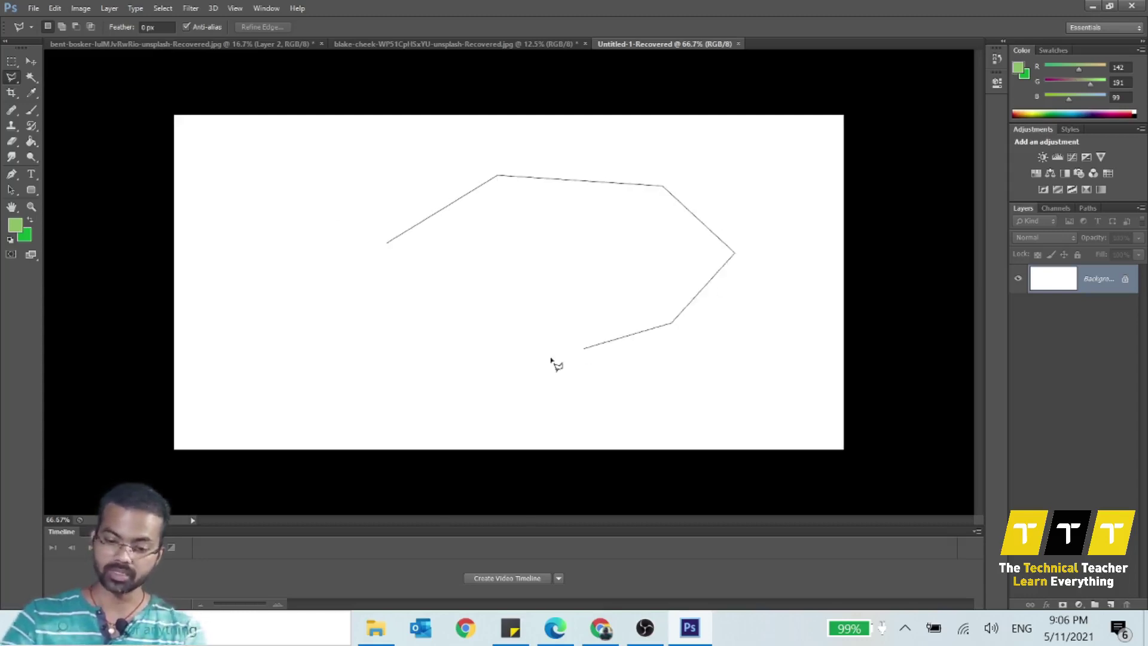
{"action": "left_click", "coordinate": [543, 359]}
{"action": "left_click", "coordinate": [422, 324]}
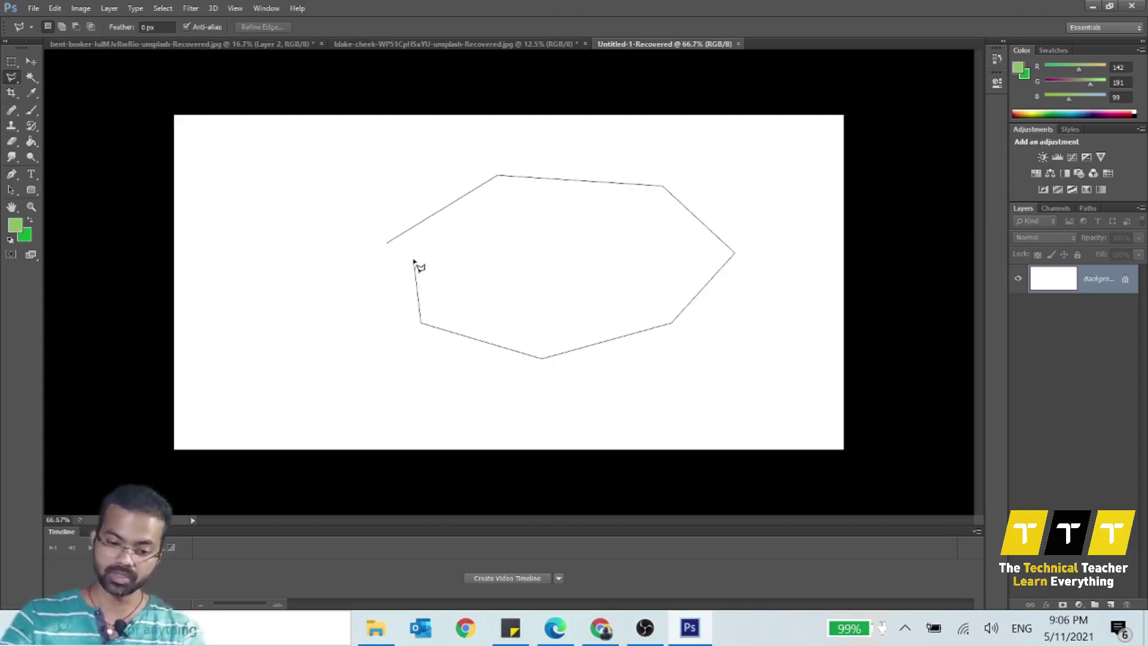
{"action": "left_click", "coordinate": [387, 241]}
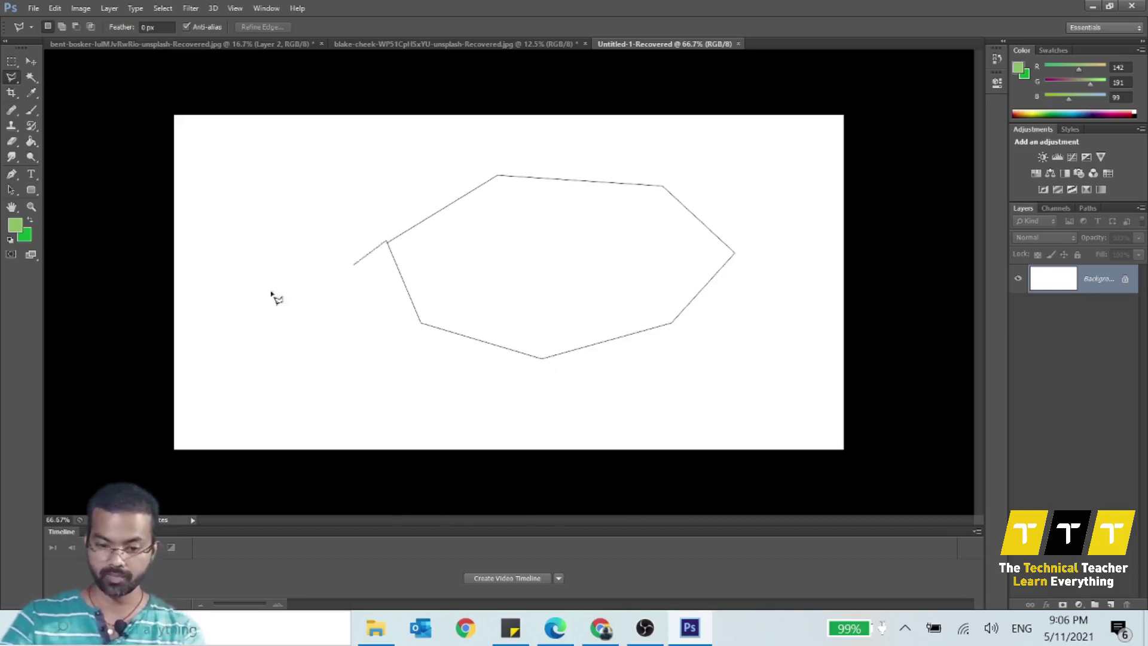
{"action": "left_click", "coordinate": [389, 244]}
{"action": "key", "text": "ctrl+d"}
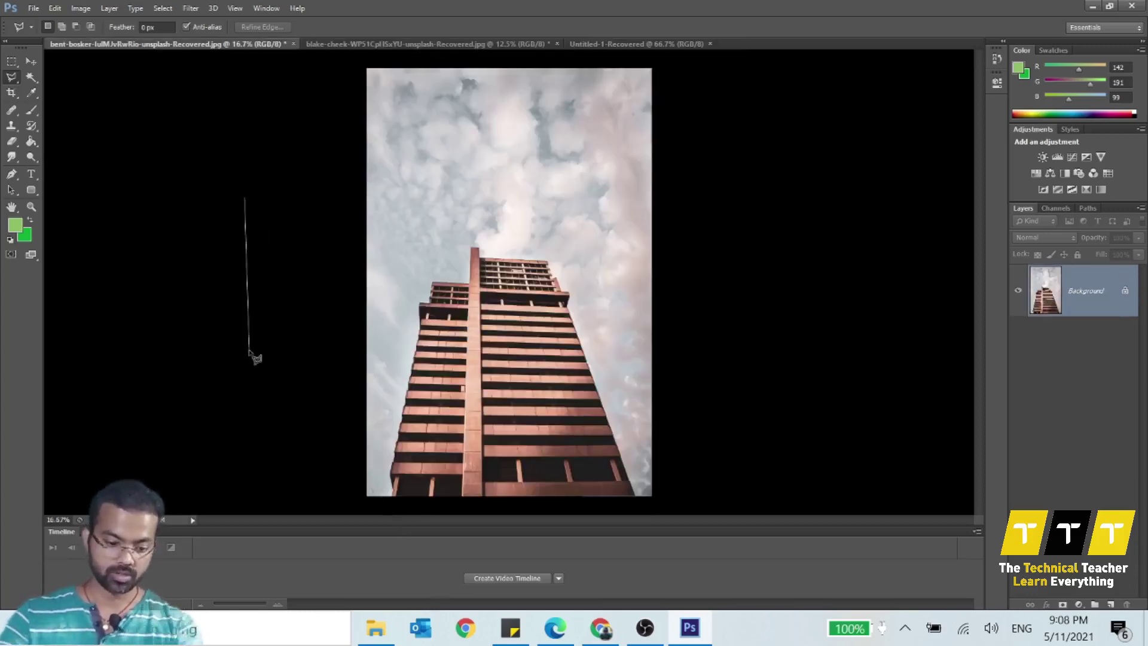
{"action": "key", "text": "Escape"}
{"action": "left_click", "coordinate": [436, 169]}
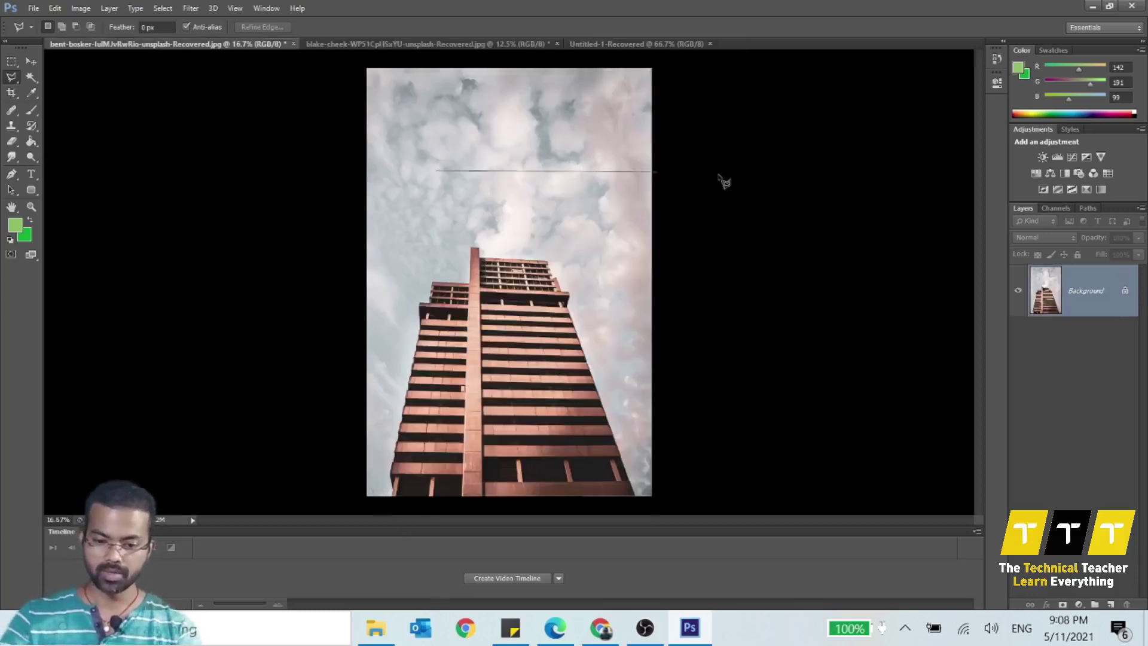
{"action": "left_click", "coordinate": [810, 162]}
{"action": "left_click", "coordinate": [857, 317]}
{"action": "left_click", "coordinate": [663, 450]}
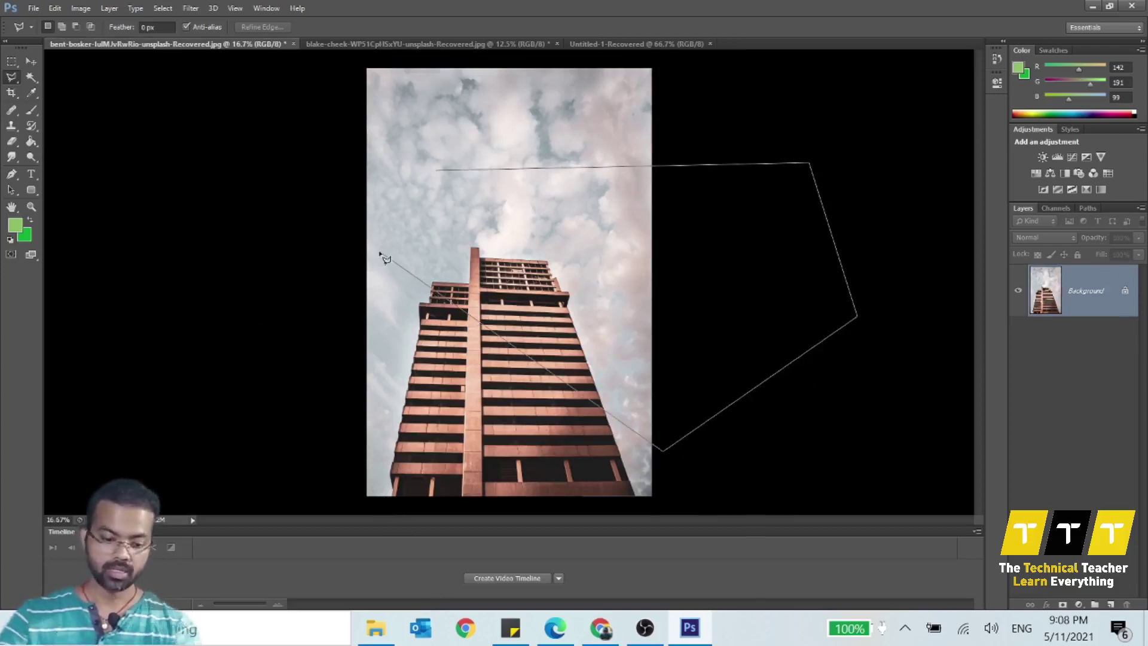
{"action": "key", "text": "Escape"}
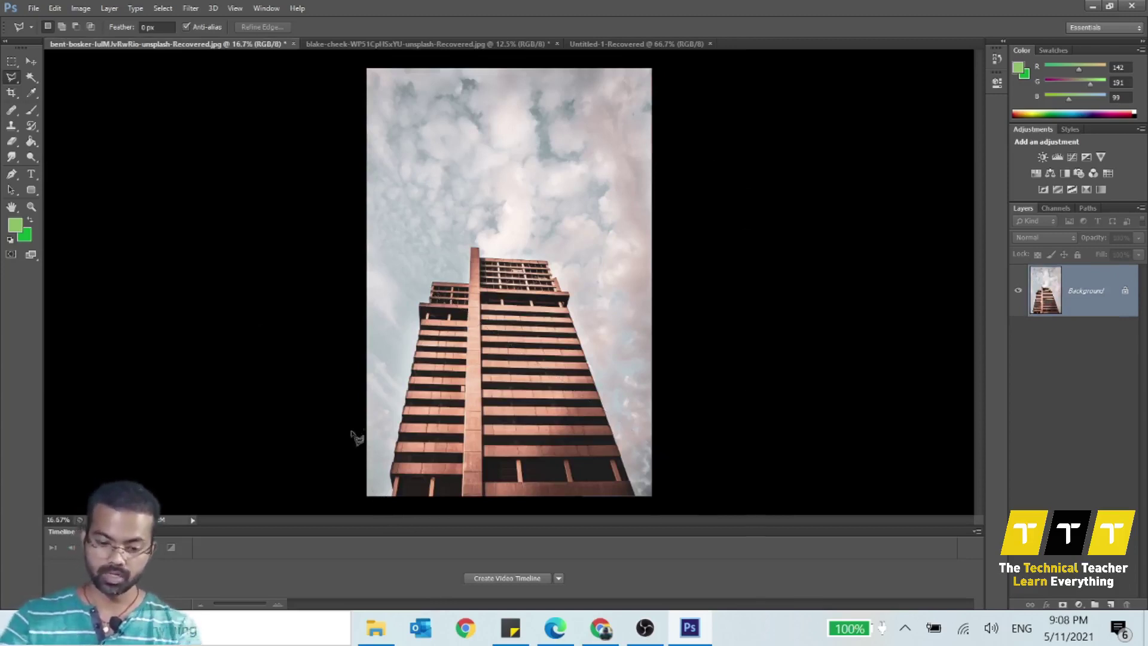
Begin a Polygonal Lasso outline at the tower's lower-left base and trace its left side up to the outer corner of the ledge
{"action": "scroll", "coordinate": [536, 405], "scroll_direction": "up", "scroll_amount": 4}
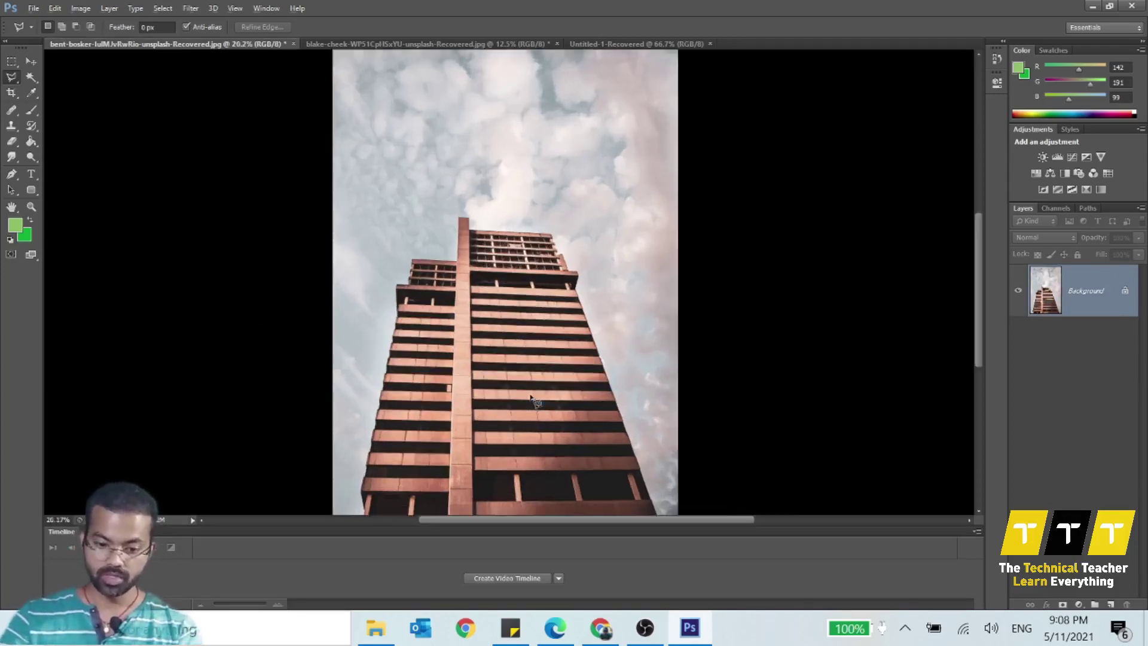
{"action": "left_click", "coordinate": [29, 60]}
{"action": "left_click", "coordinate": [10, 79]}
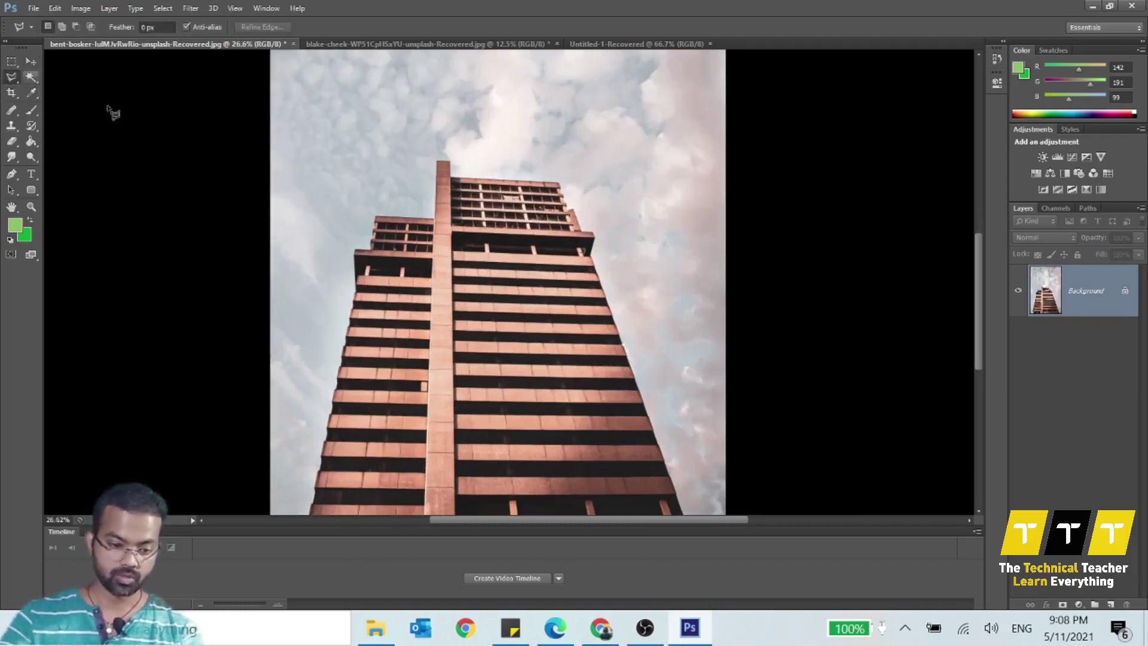
{"action": "key", "text": "alt"}
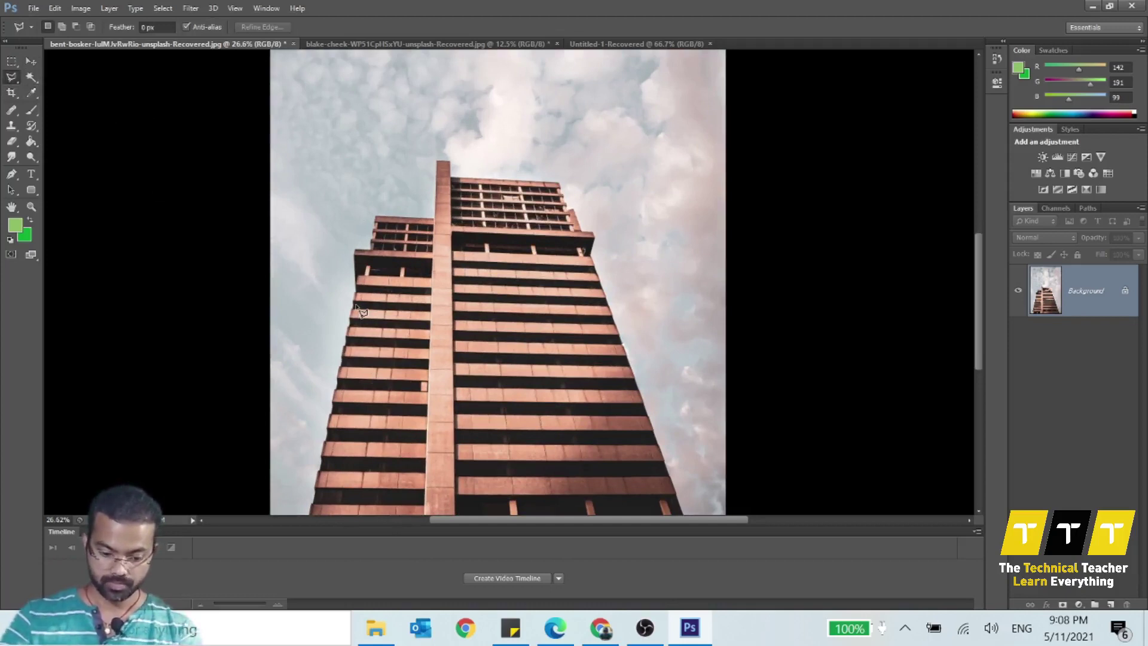
{"action": "left_click_drag", "start_coordinate": [386, 312], "coordinate": [459, 186]}
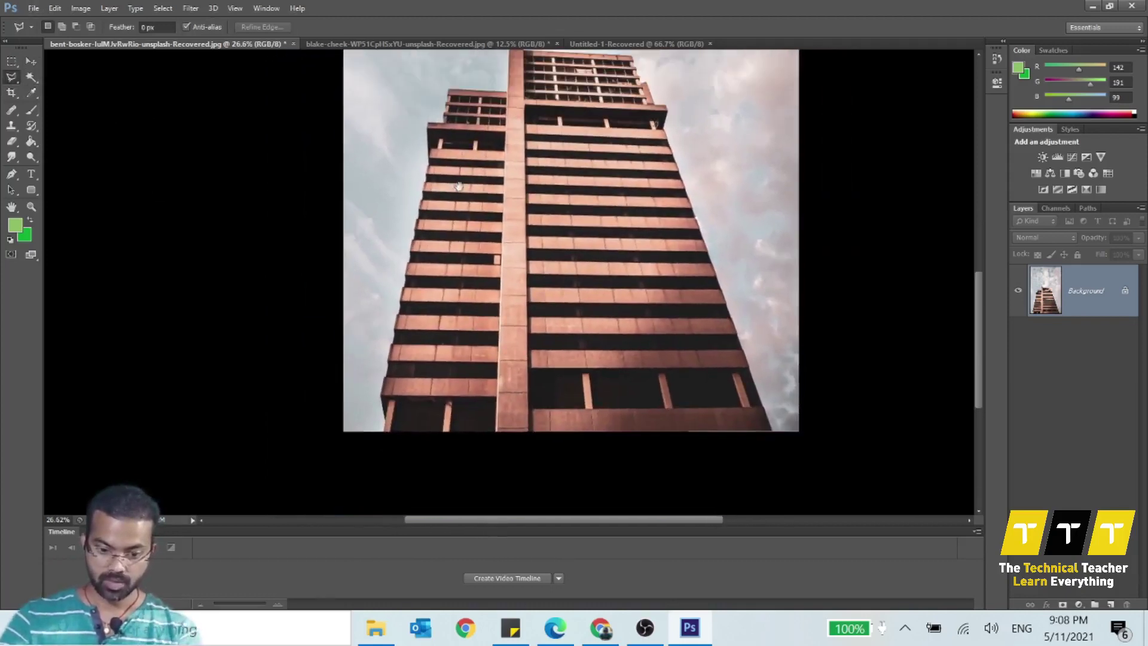
{"action": "left_click", "coordinate": [378, 430]}
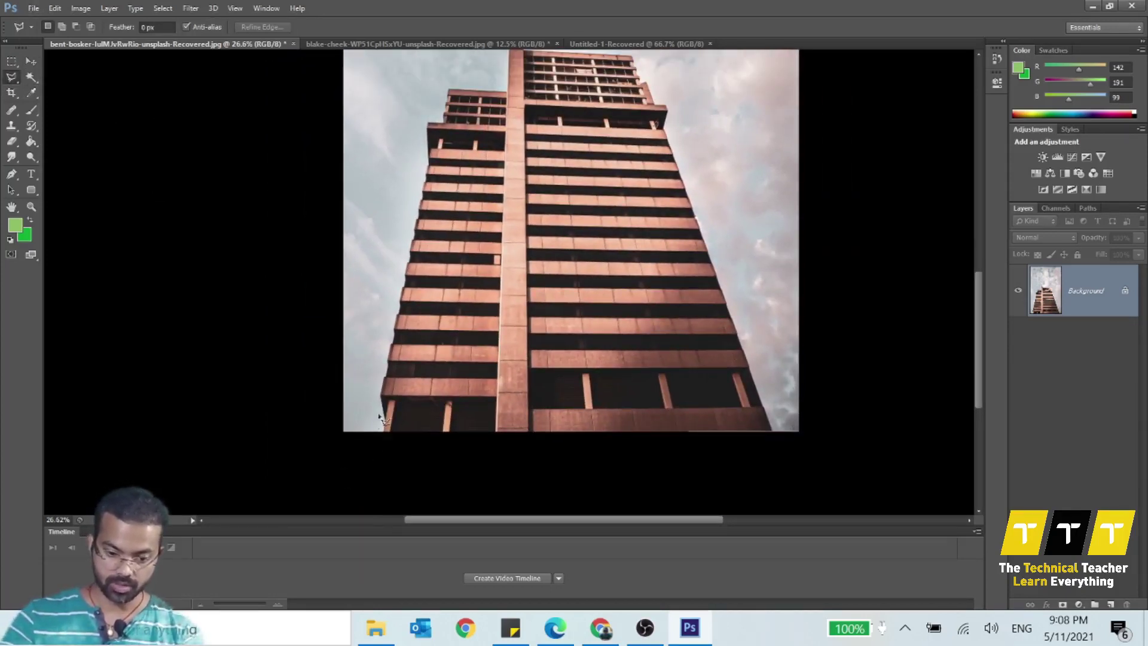
{"action": "left_click", "coordinate": [429, 157]}
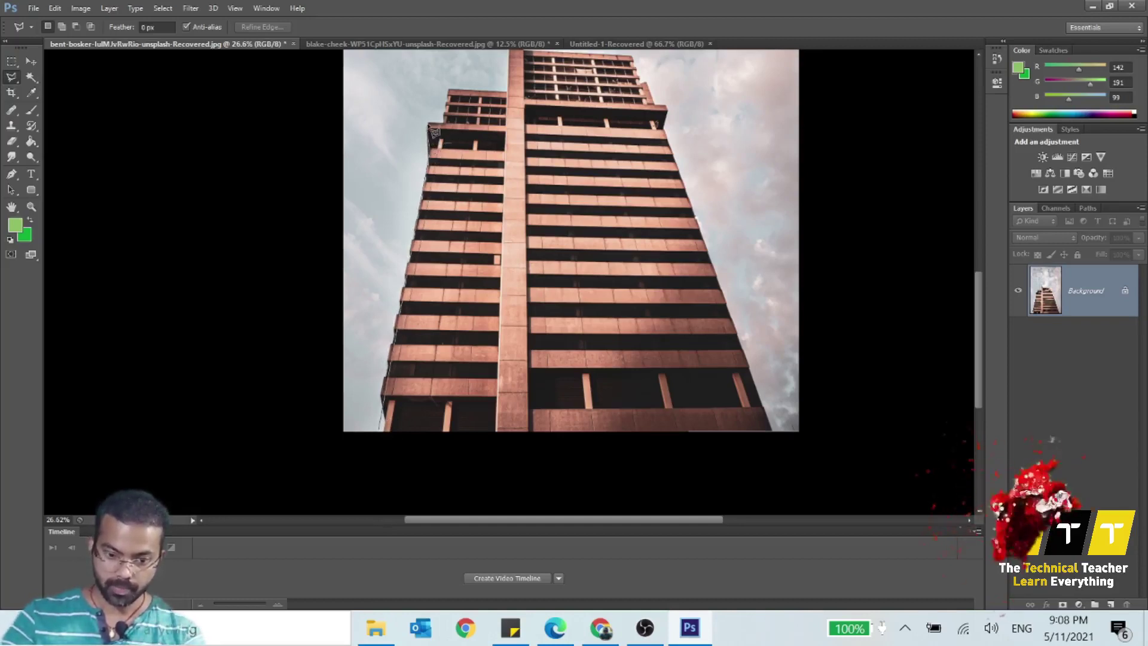
{"action": "left_click", "coordinate": [428, 124]}
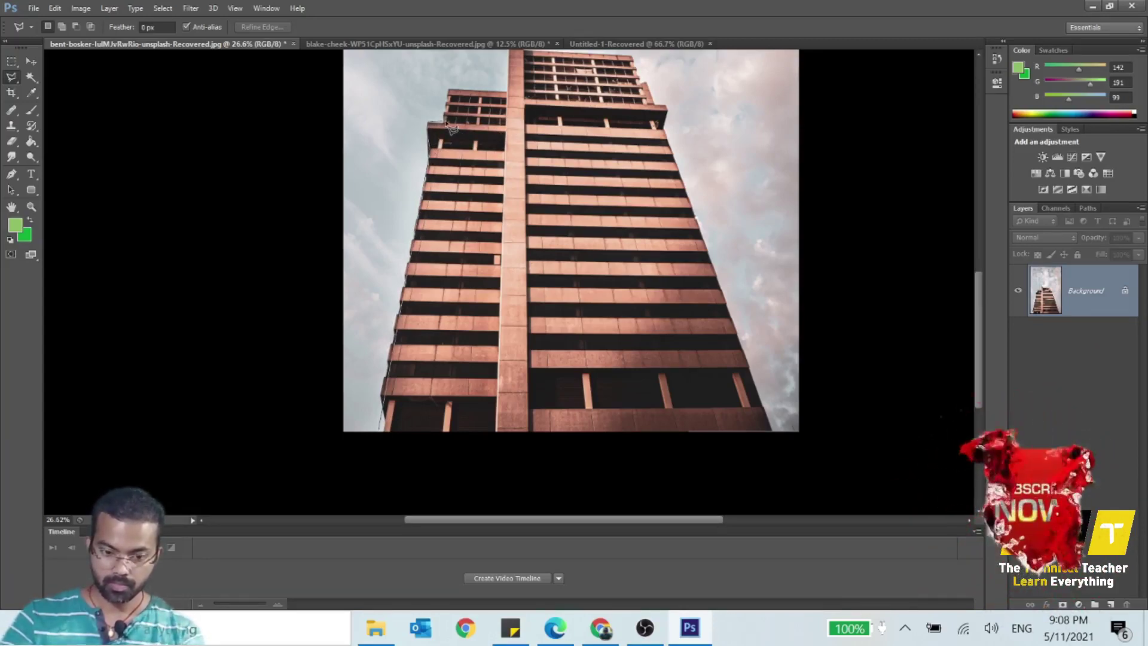
Continue the polygonal outline around the tower's upper-left roof block and across the top of the tall central column
{"action": "key", "text": "space"}
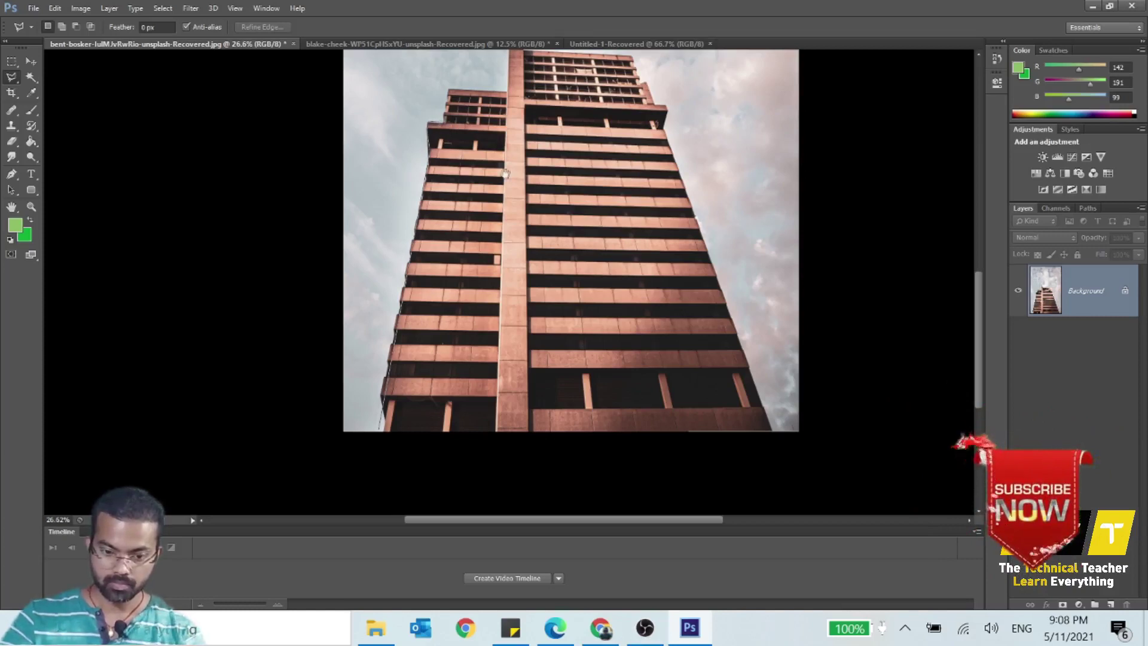
{"action": "mouse_move", "coordinate": [506, 174]}
{"action": "left_mouse_down"}
{"action": "mouse_move", "coordinate": [495, 322]}
{"action": "mouse_move", "coordinate": [521, 366]}
{"action": "left_mouse_up"}
{"action": "left_click", "coordinate": [458, 314]}
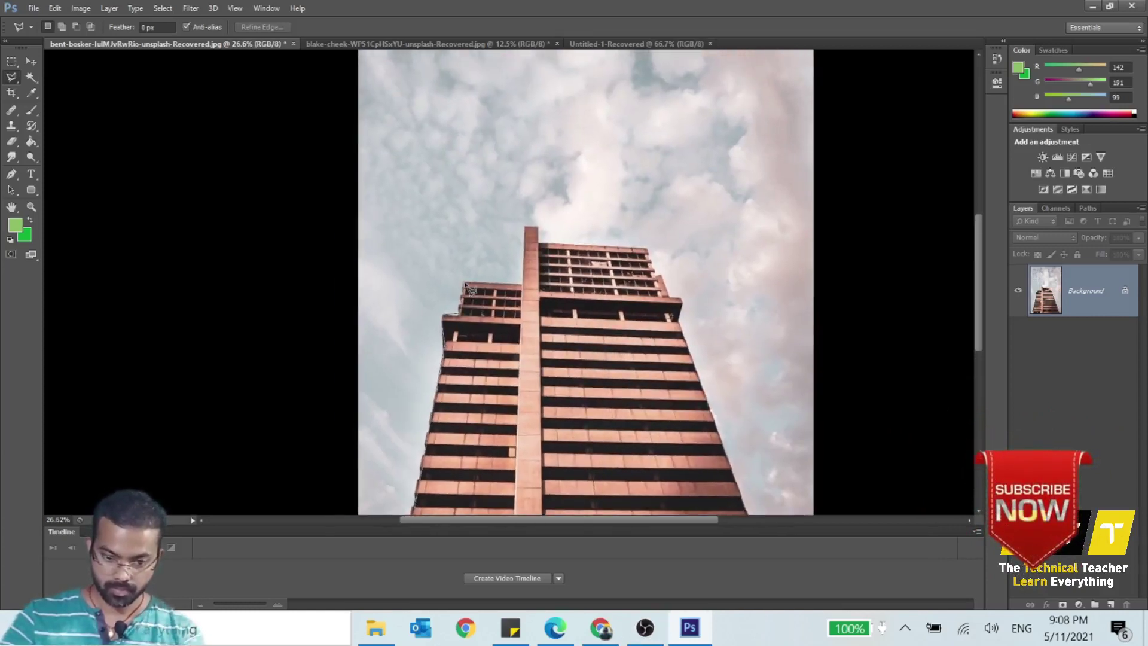
{"action": "left_click", "coordinate": [465, 283]}
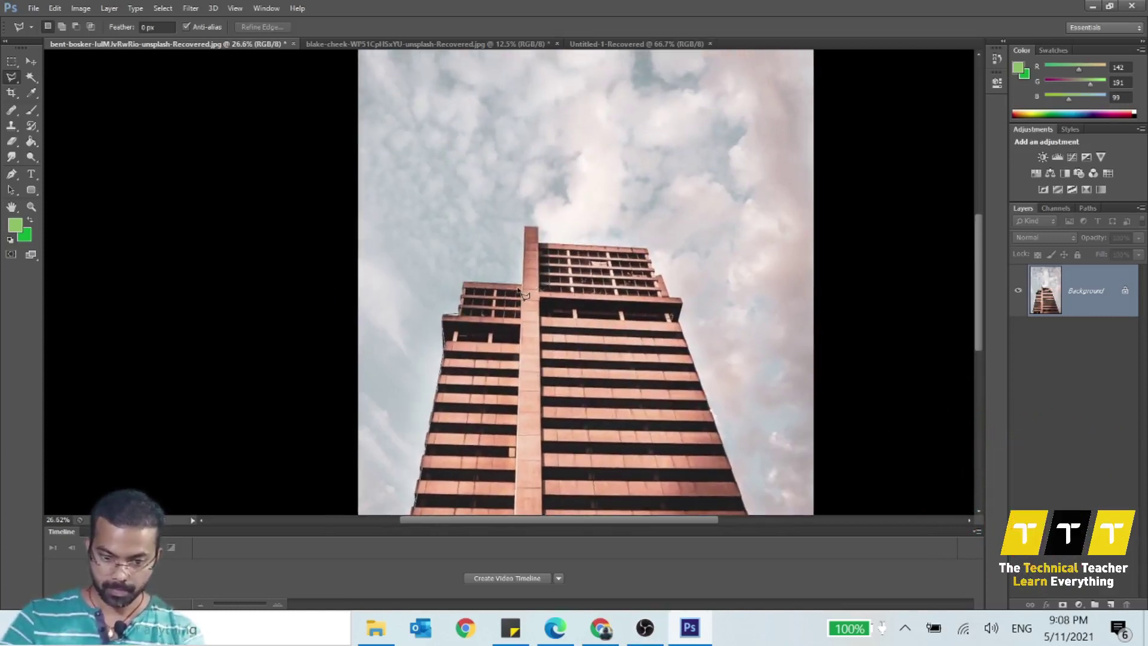
{"action": "left_click", "coordinate": [521, 286]}
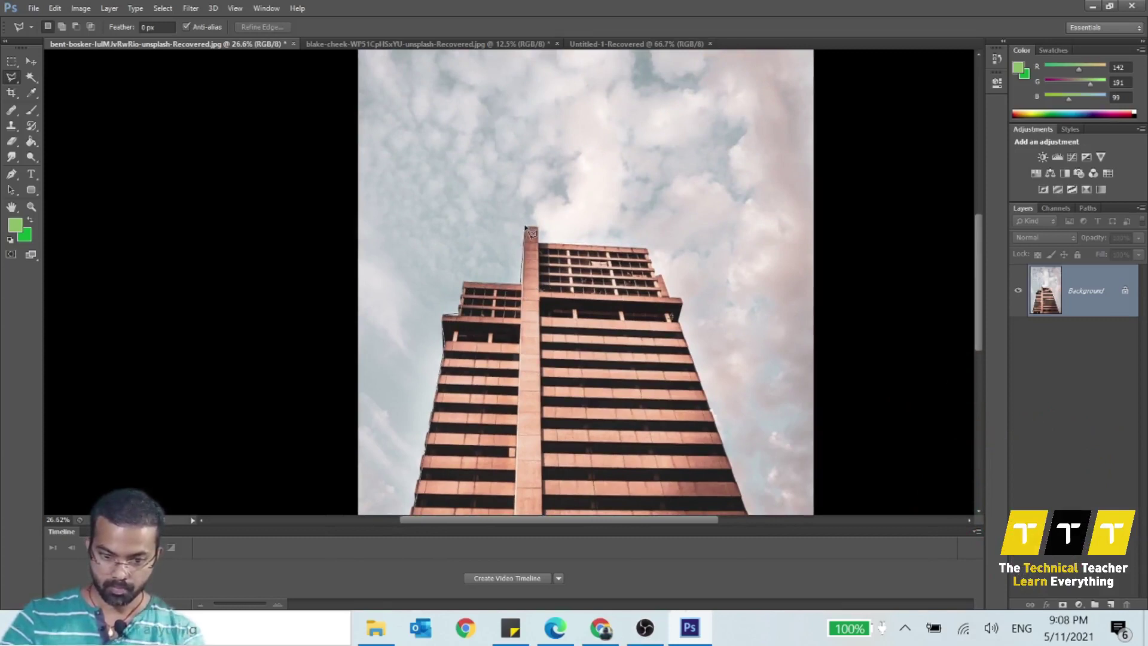
{"action": "left_click", "coordinate": [524, 226]}
{"action": "left_click", "coordinate": [539, 229]}
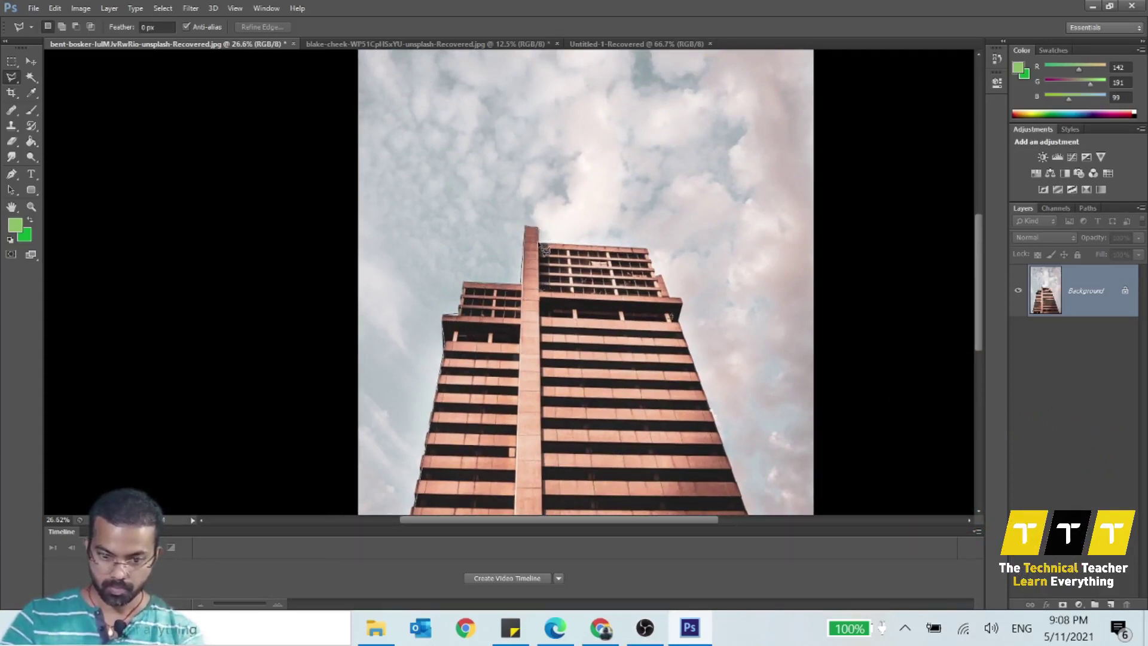
Continue the polygonal outline across the tower's upper-right roof block and around the right-hand ledge to its underside
{"action": "left_click", "coordinate": [539, 243]}
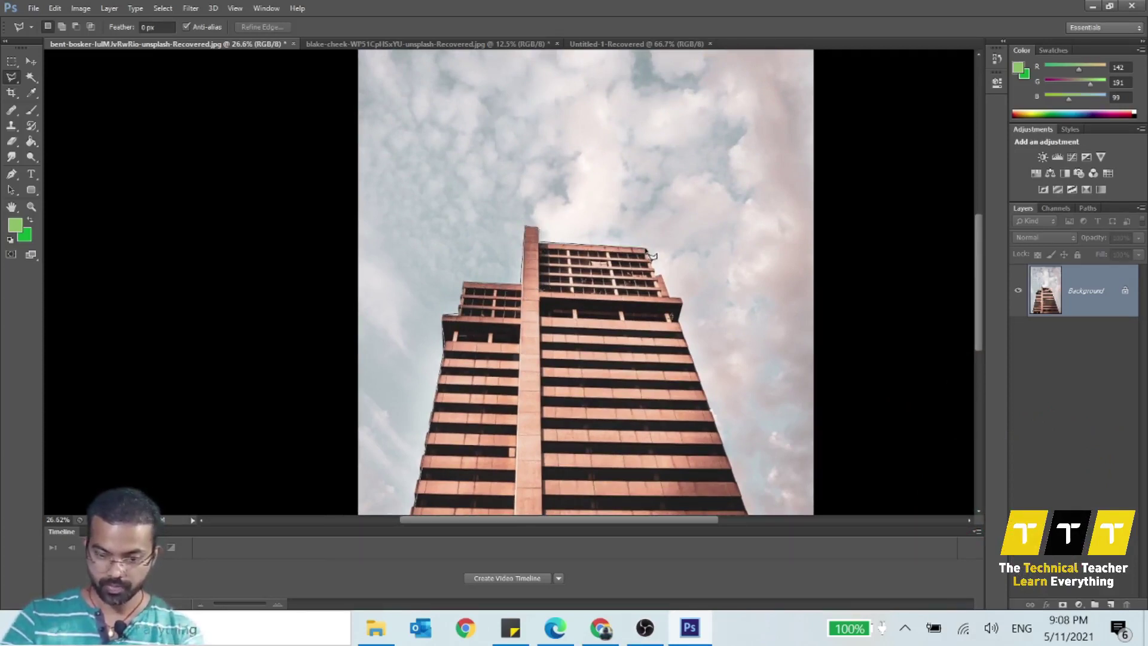
{"action": "left_click", "coordinate": [661, 274]}
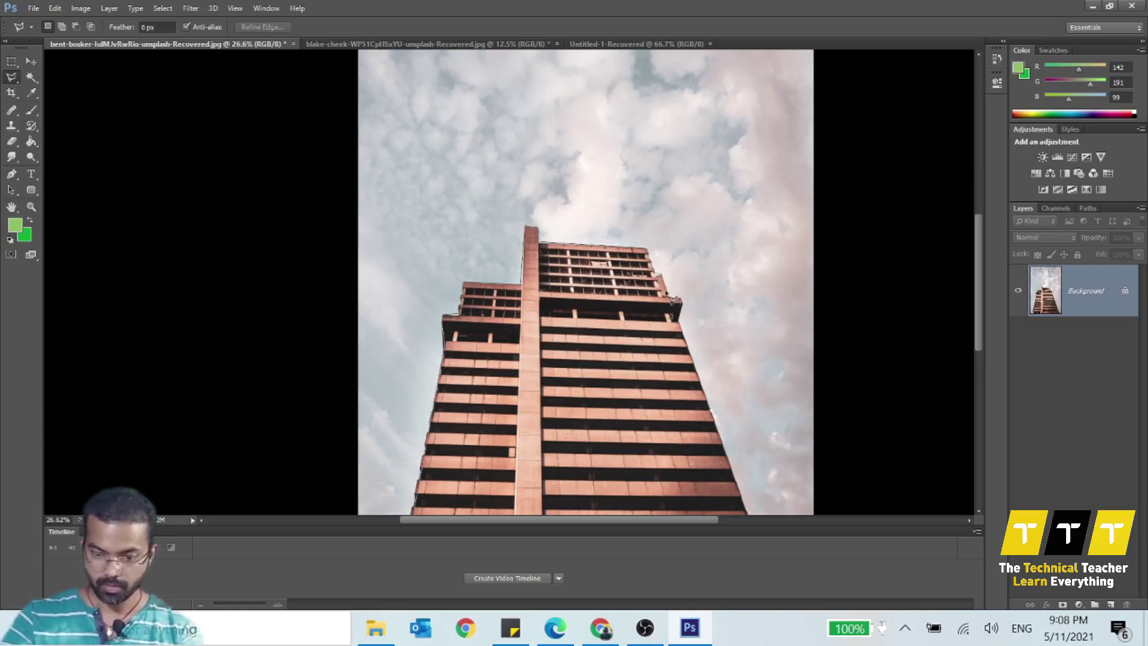
{"action": "left_click", "coordinate": [671, 296]}
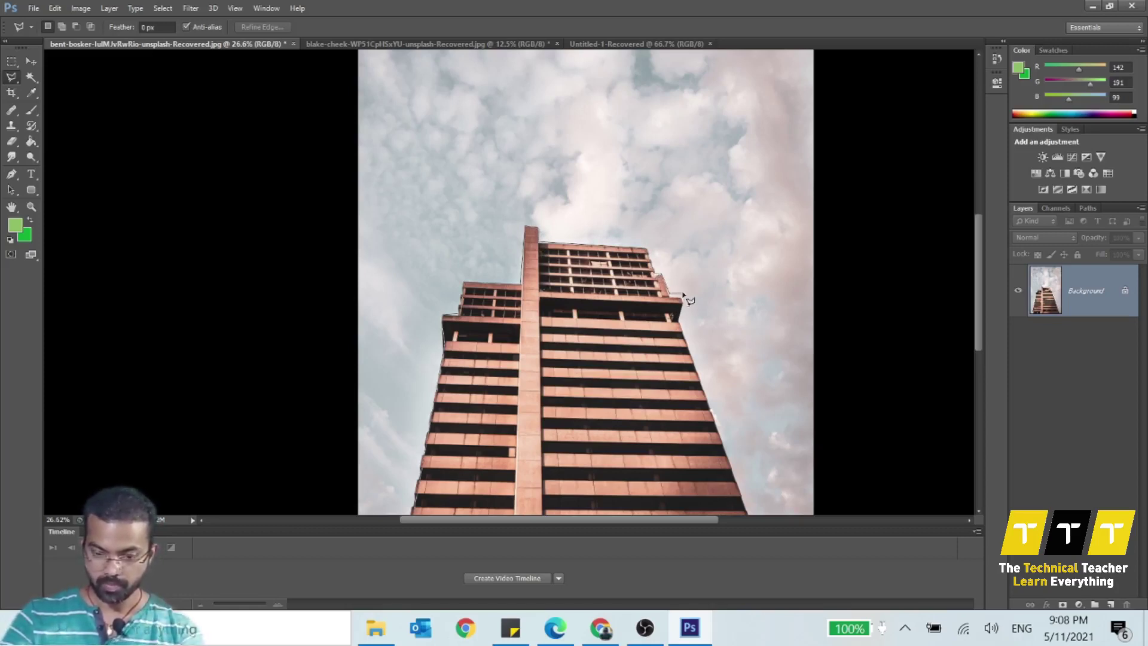
{"action": "left_click", "coordinate": [681, 298]}
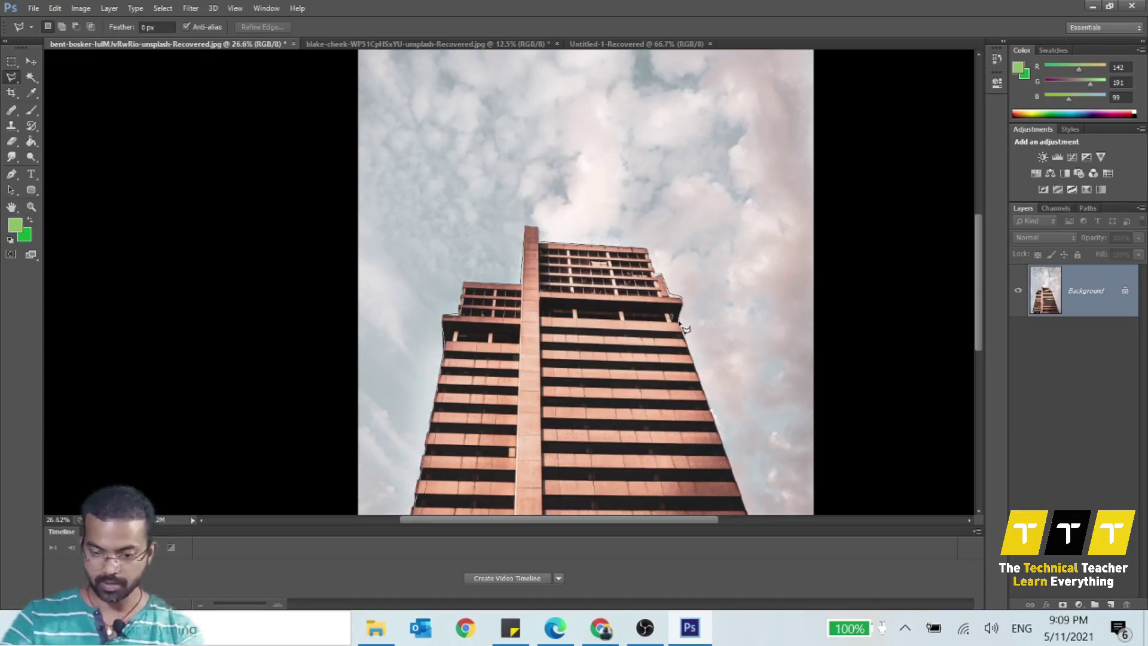
{"action": "left_click", "coordinate": [680, 322]}
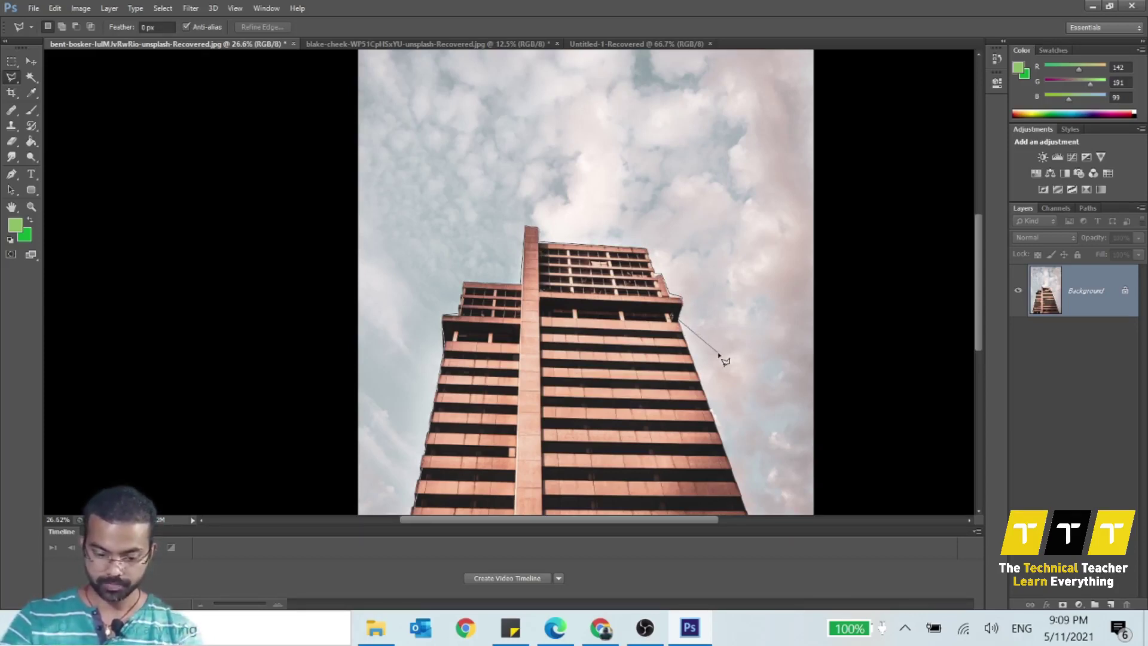
Trace the tower's right side down to the photo's bottom edge and close the outline below the canvas at the lower-left base
{"action": "left_click_drag", "start_coordinate": [716, 353], "coordinate": [623, 151]}
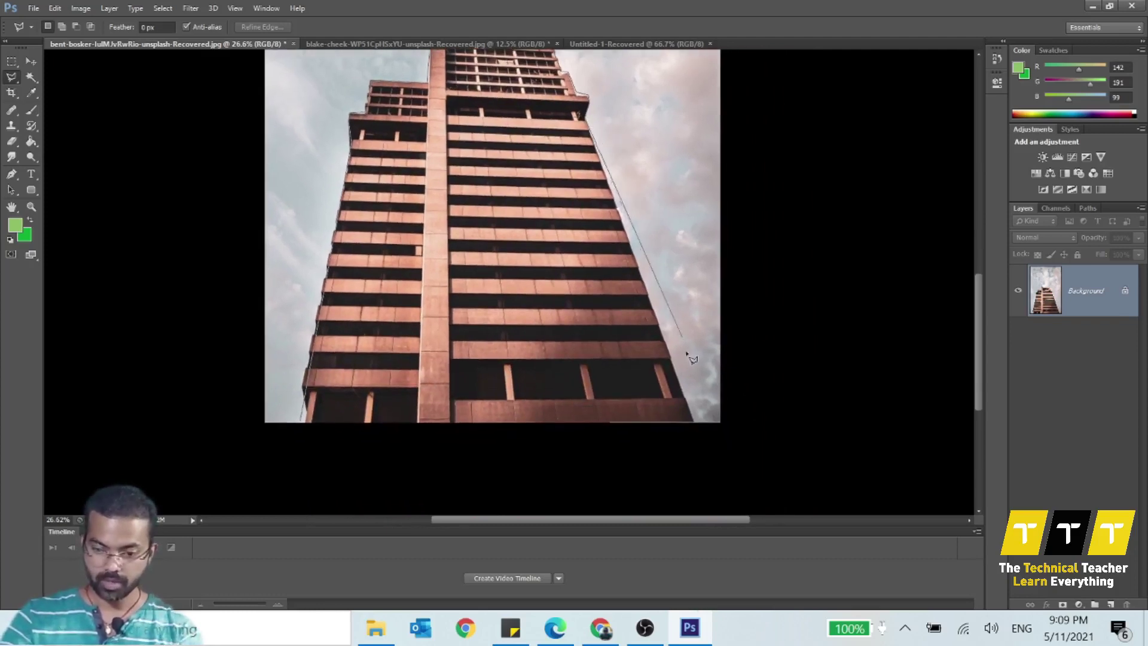
{"action": "left_click", "coordinate": [693, 422]}
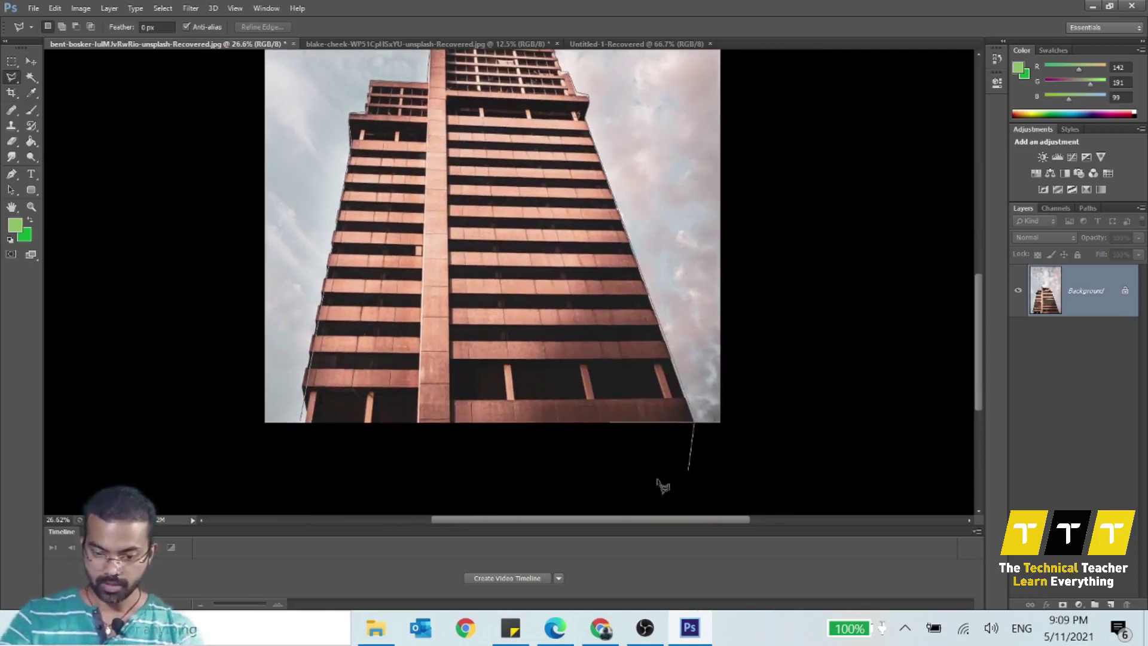
{"action": "left_click", "coordinate": [464, 480]}
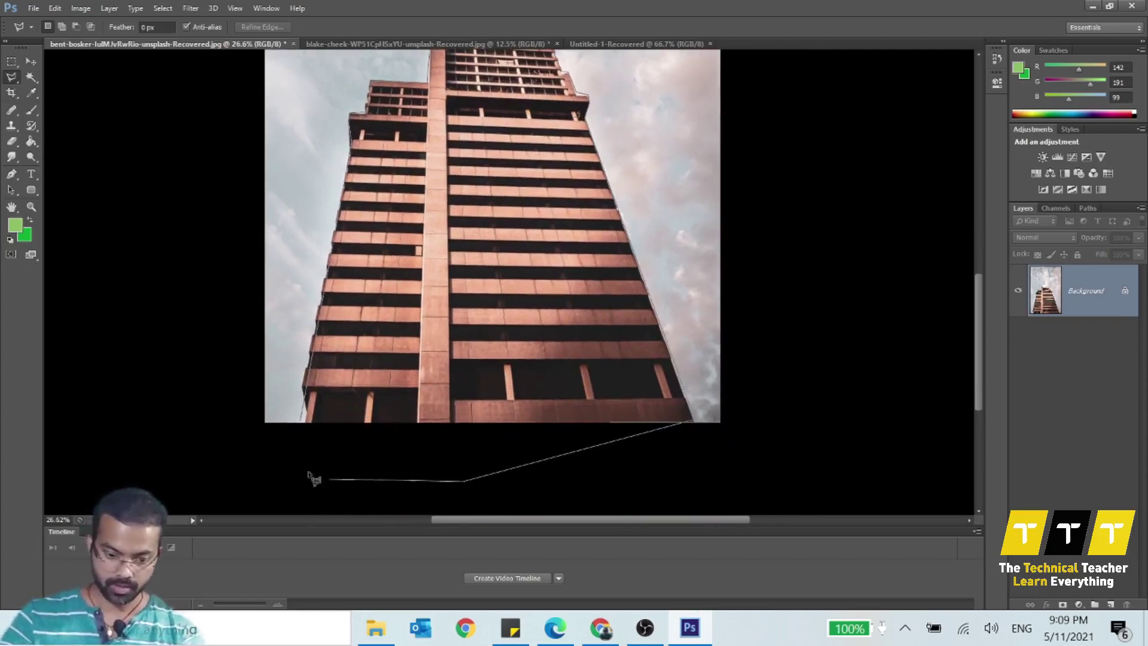
{"action": "left_click", "coordinate": [305, 426]}
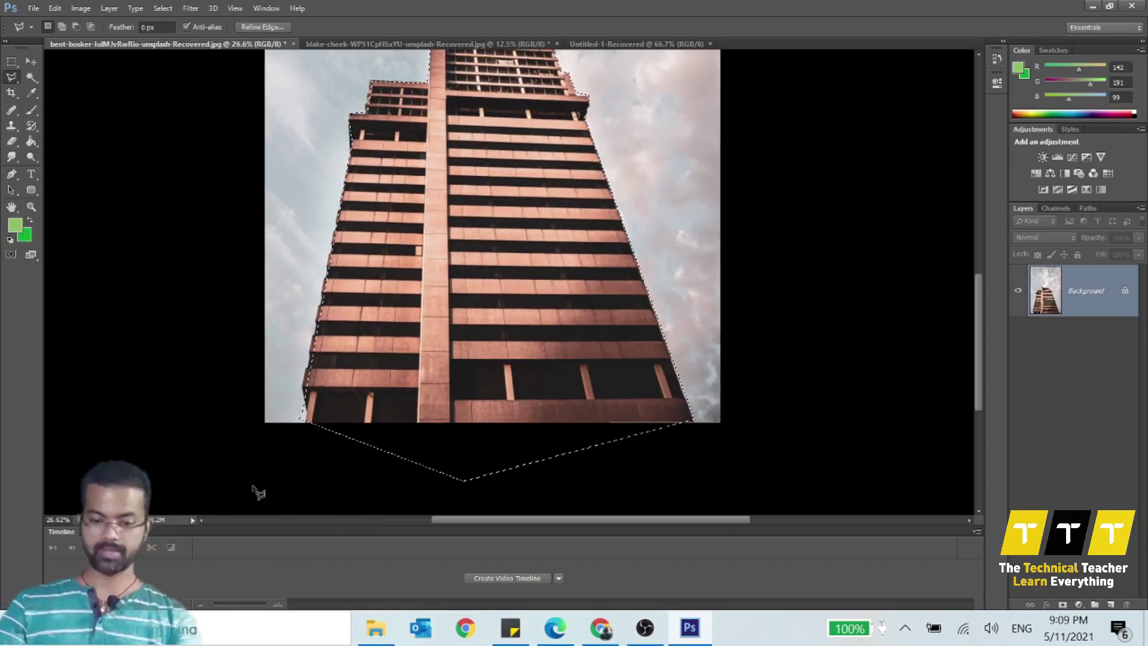
Copy the selected tower to its own layer with Layer Via Copy and hide the Background layer to check the cutout
{"action": "scroll", "coordinate": [825, 487], "scroll_direction": "up", "scroll_amount": 2}
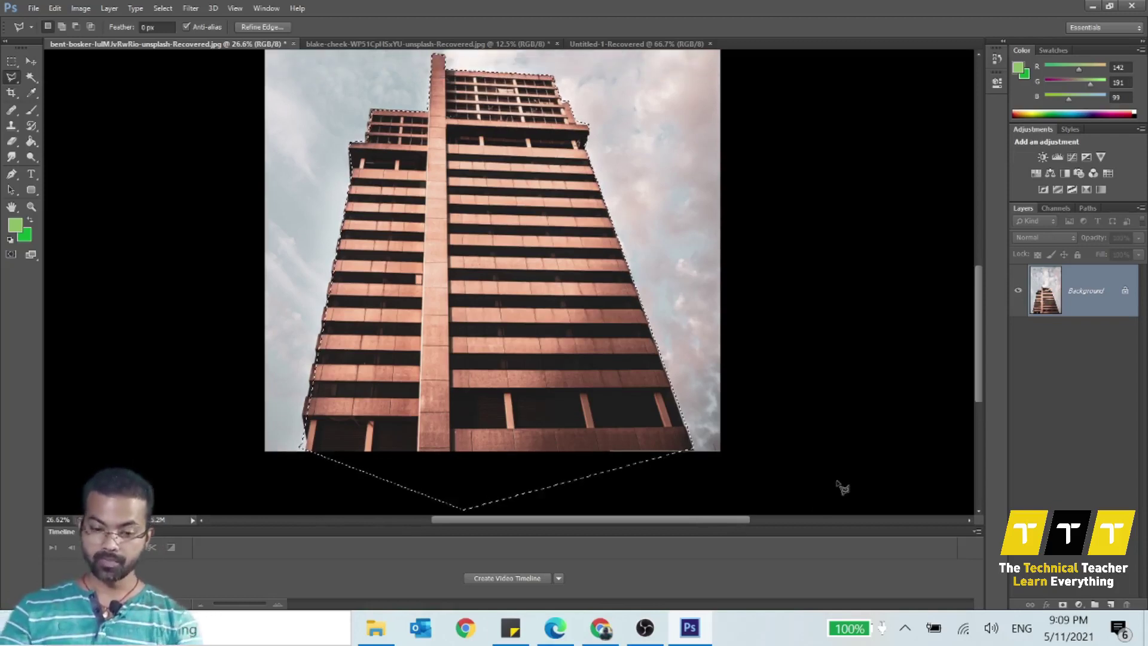
{"action": "right_click", "coordinate": [481, 197]}
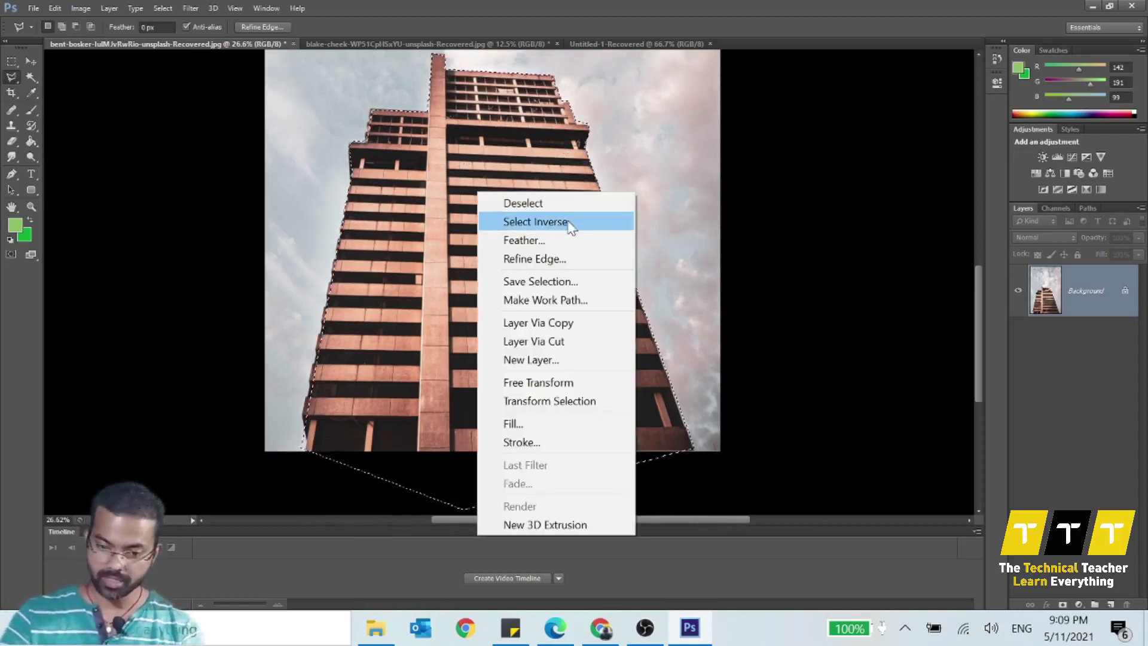
{"action": "left_click", "coordinate": [585, 324]}
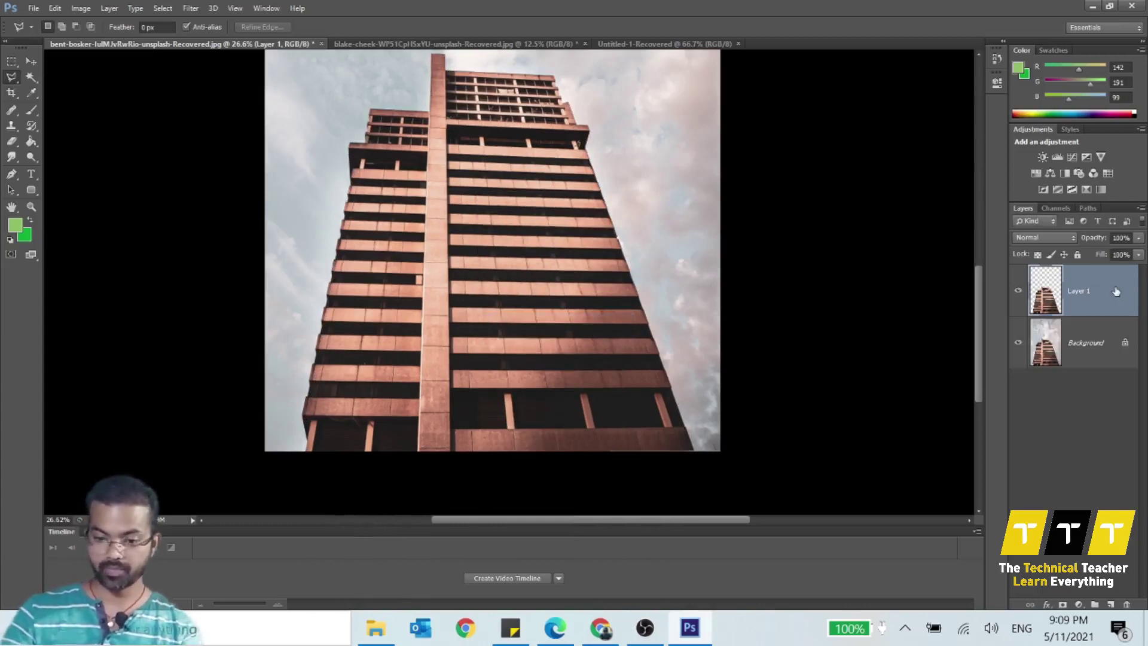
{"action": "left_click", "coordinate": [1018, 346]}
{"action": "scroll", "coordinate": [580, 414], "scroll_direction": "up", "scroll_amount": 5}
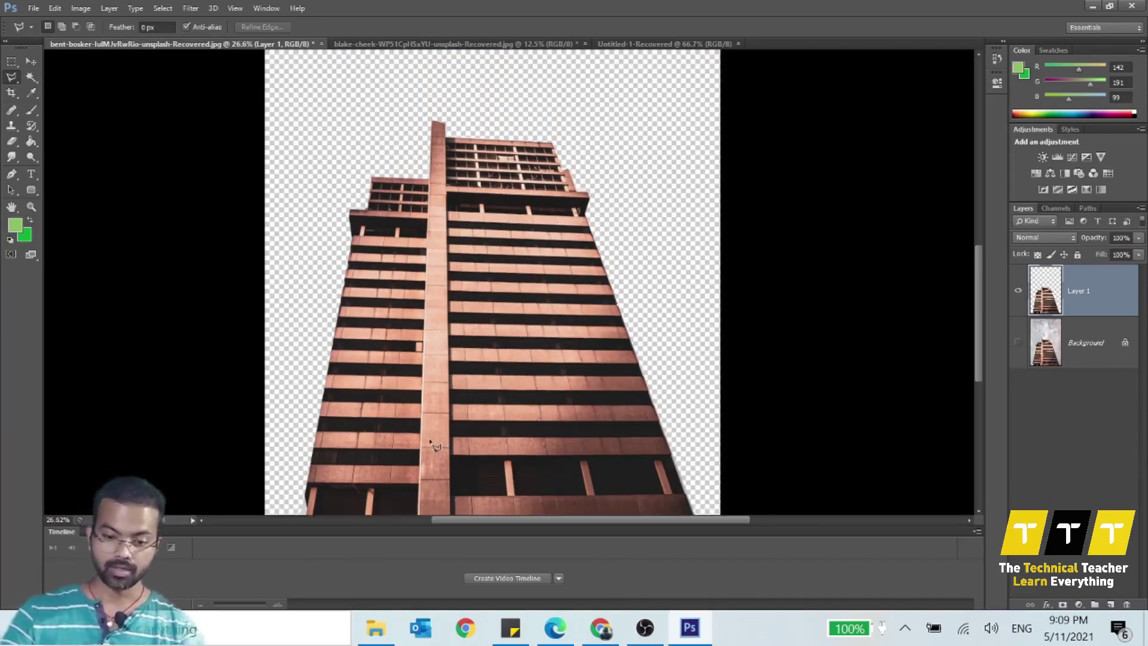
{"action": "scroll", "coordinate": [580, 413], "scroll_direction": "down", "scroll_amount": 4}
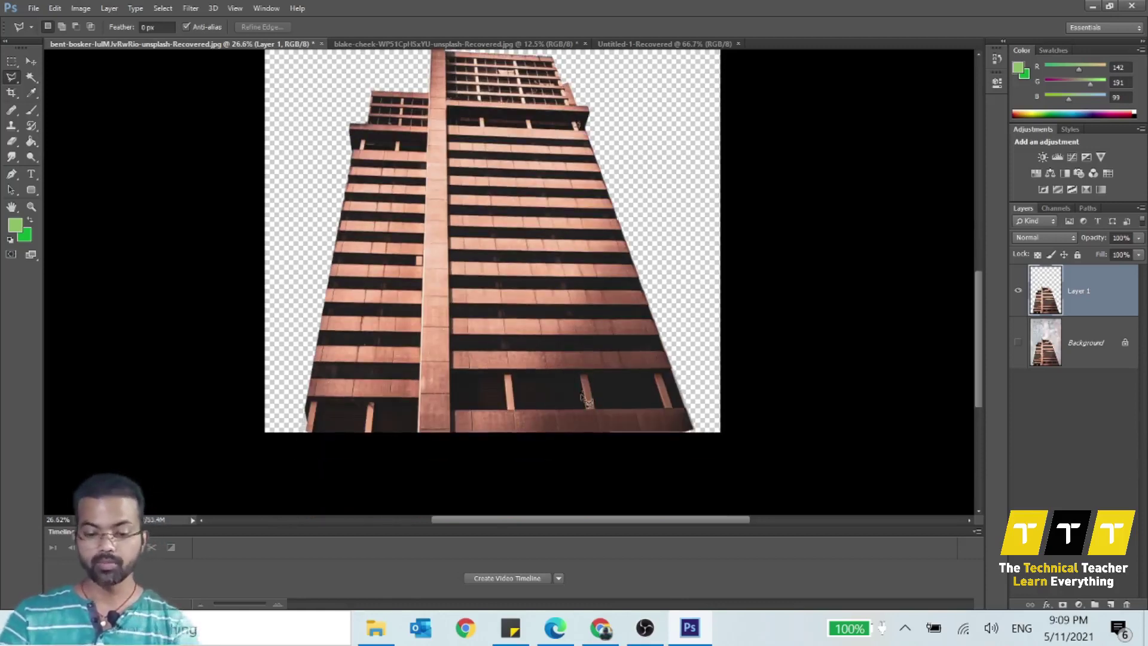
{"action": "scroll", "coordinate": [615, 281], "scroll_direction": "up", "scroll_amount": 2}
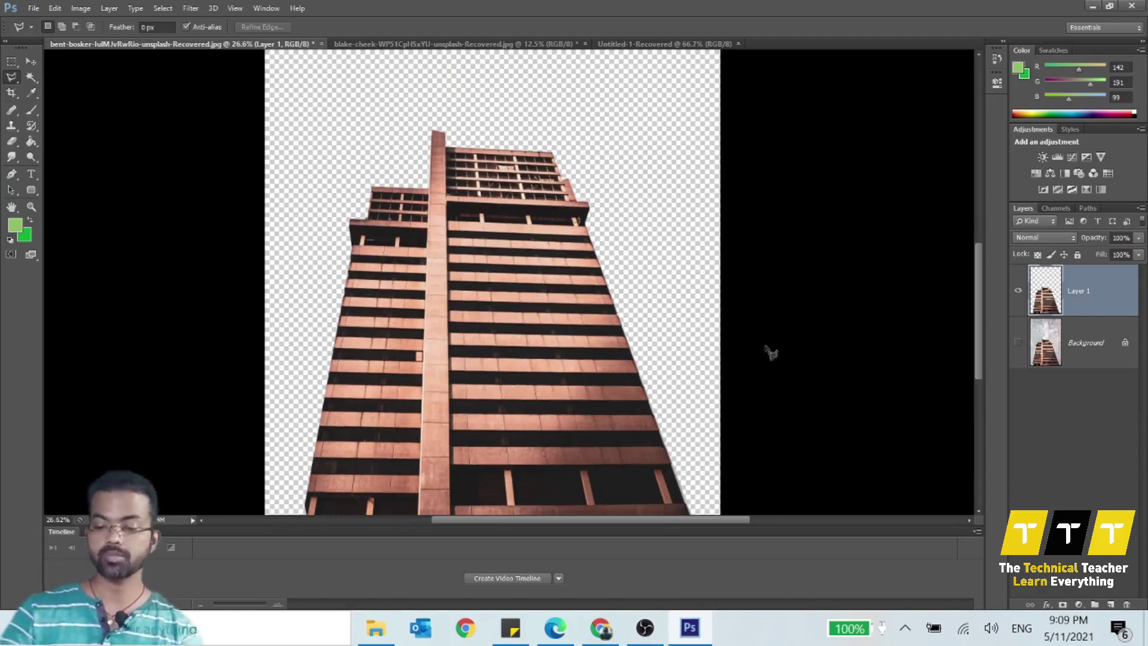
Add a new empty layer and place it directly beneath the tower cutout layer
{"action": "scroll", "coordinate": [791, 378], "scroll_direction": "up", "scroll_amount": 2}
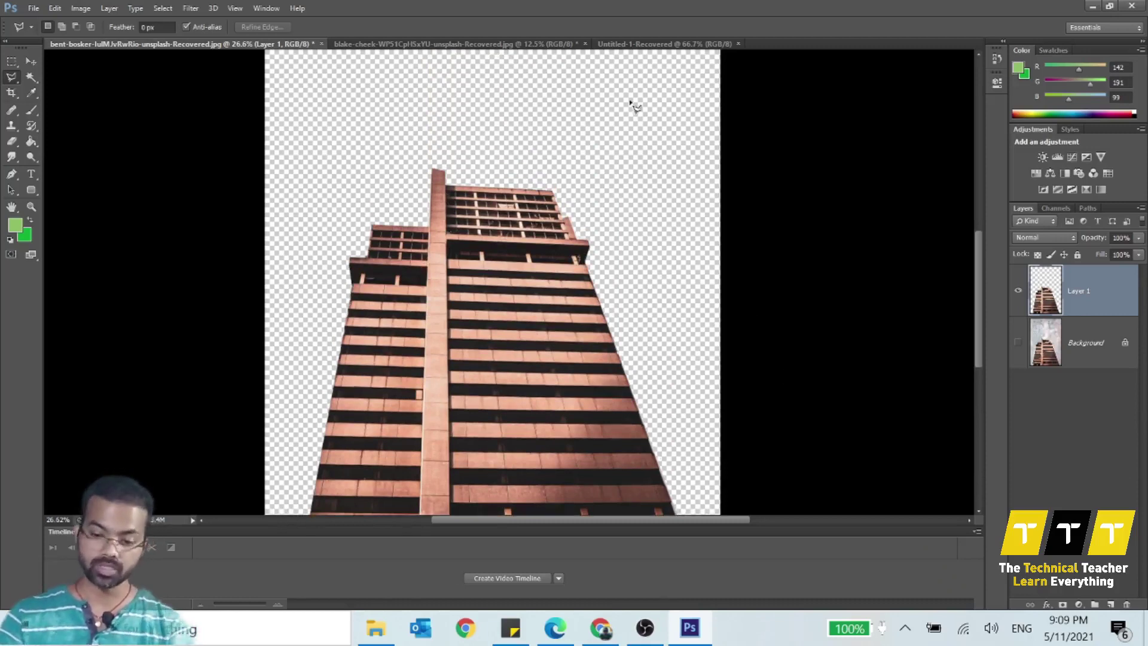
{"action": "left_click", "coordinate": [1110, 605]}
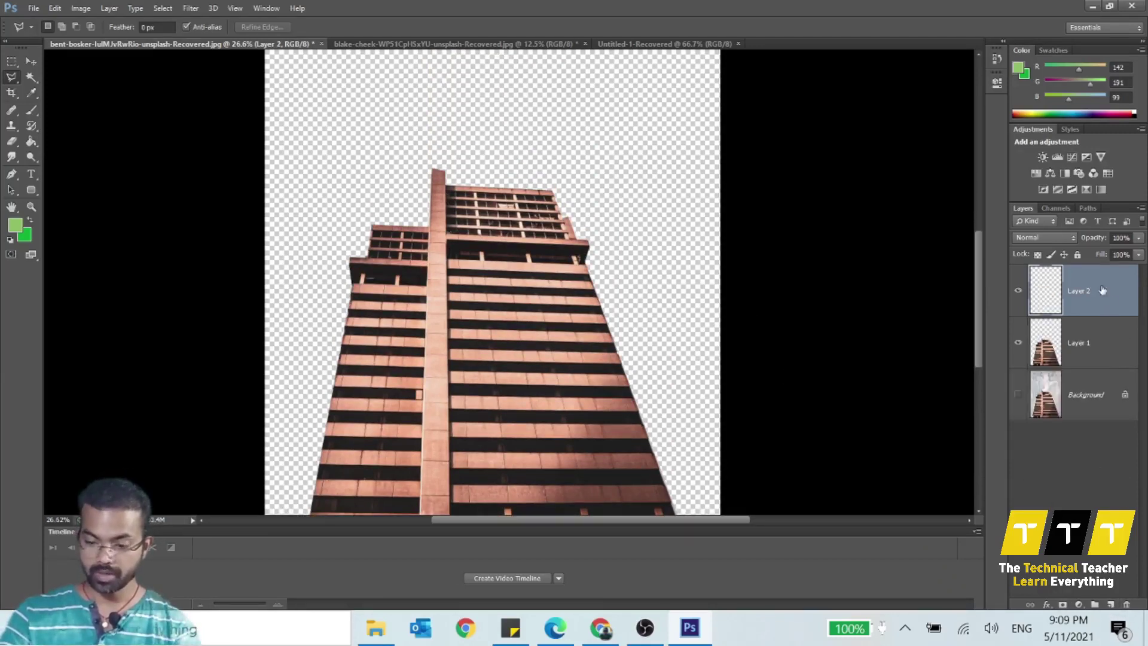
{"action": "left_click_drag", "start_coordinate": [1102, 290], "coordinate": [1102, 370]}
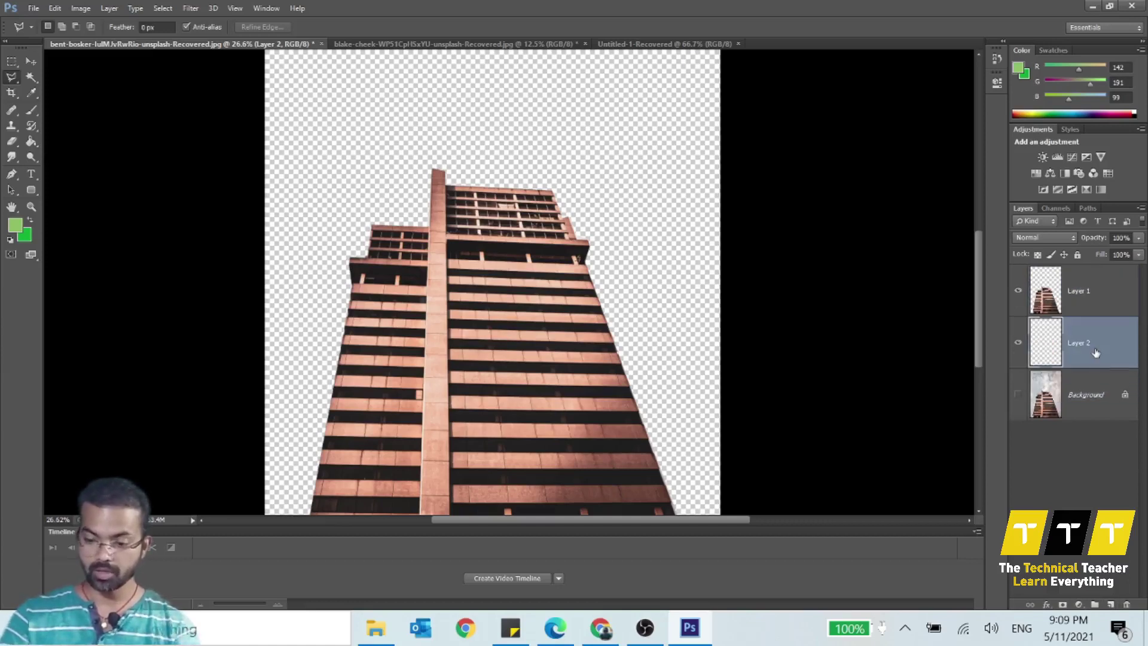
Set the foreground colour to turquoise 22d4ca and fill the empty layer behind the tower with it
{"action": "left_click", "coordinate": [14, 226]}
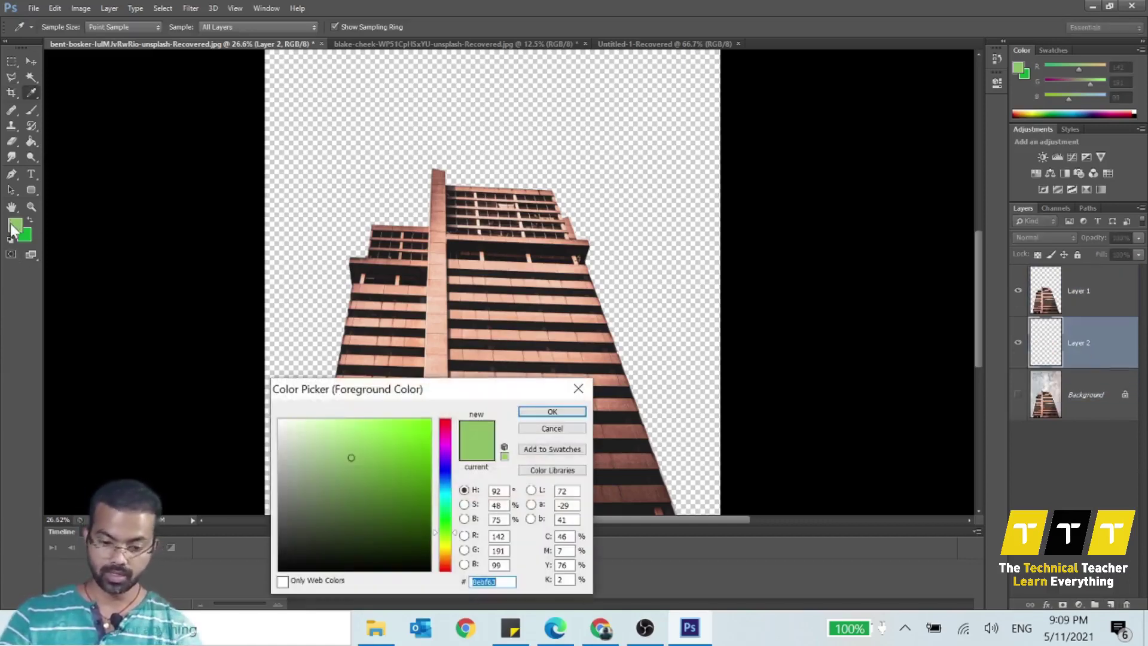
{"action": "left_click", "coordinate": [446, 496]}
{"action": "left_click", "coordinate": [406, 445]}
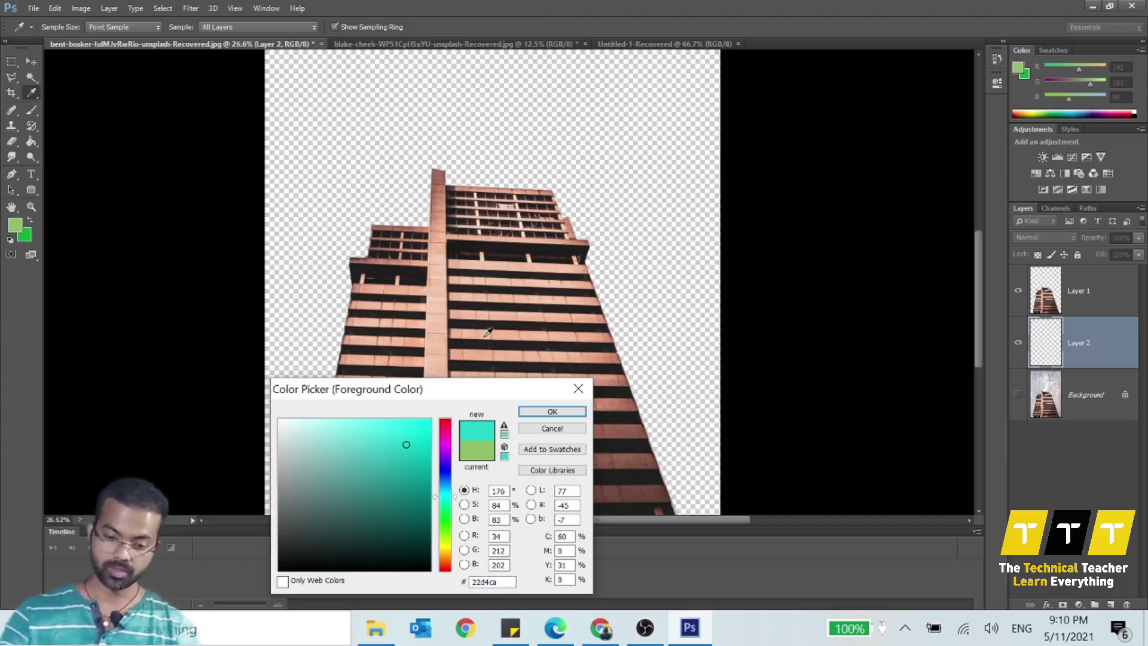
{"action": "left_click", "coordinate": [532, 412]}
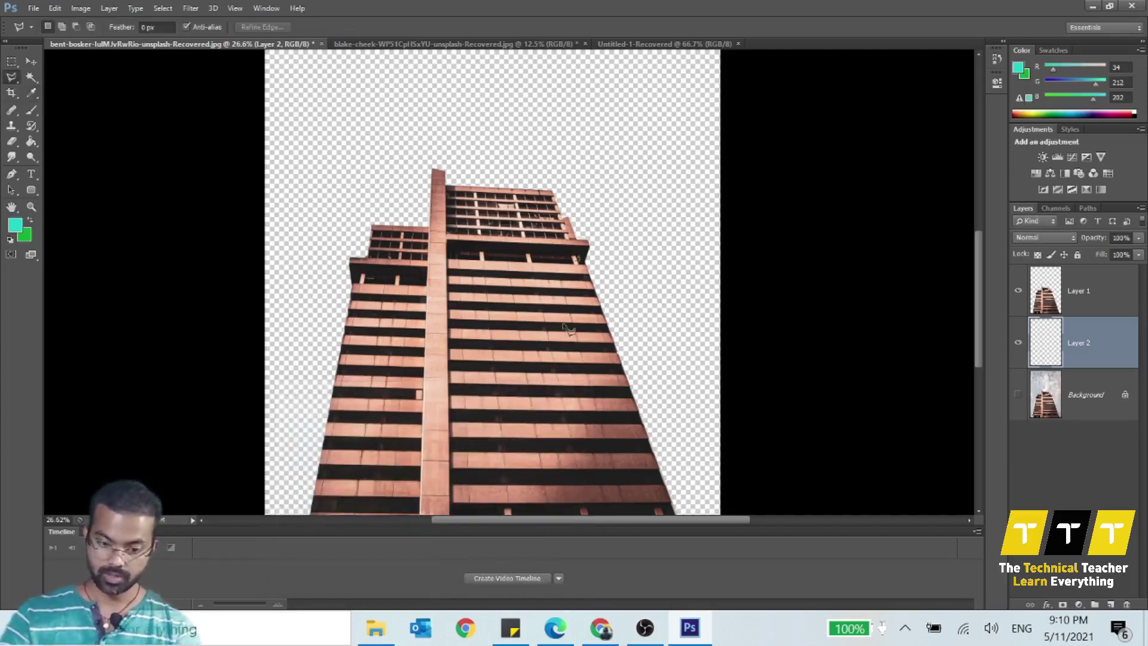
{"action": "key", "text": "alt+BackSpace"}
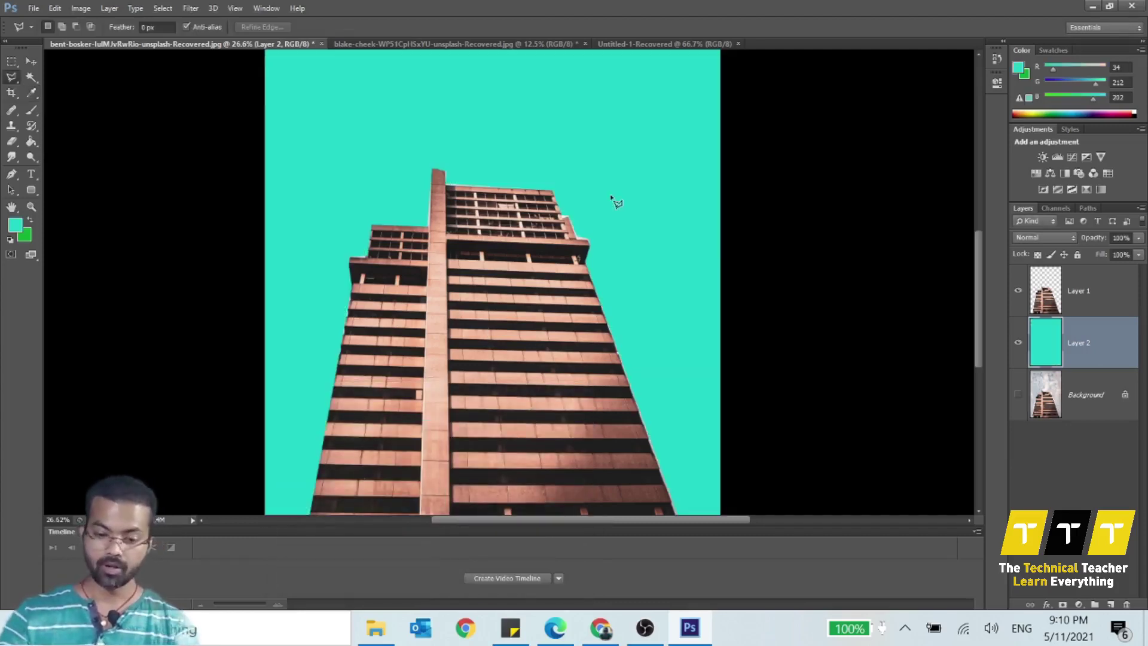
{"action": "scroll", "coordinate": [804, 318], "scroll_direction": "up", "scroll_amount": 8}
{"action": "scroll", "coordinate": [824, 309], "scroll_direction": "down", "scroll_amount": 6}
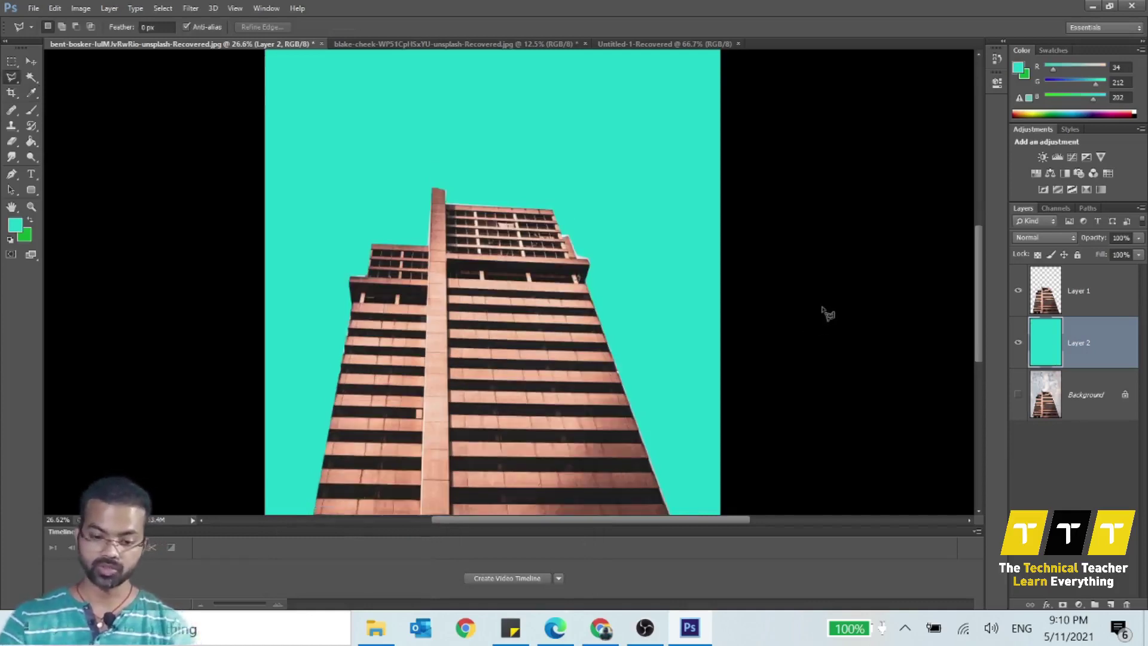
{"action": "scroll", "coordinate": [826, 316], "scroll_direction": "down", "scroll_amount": 12}
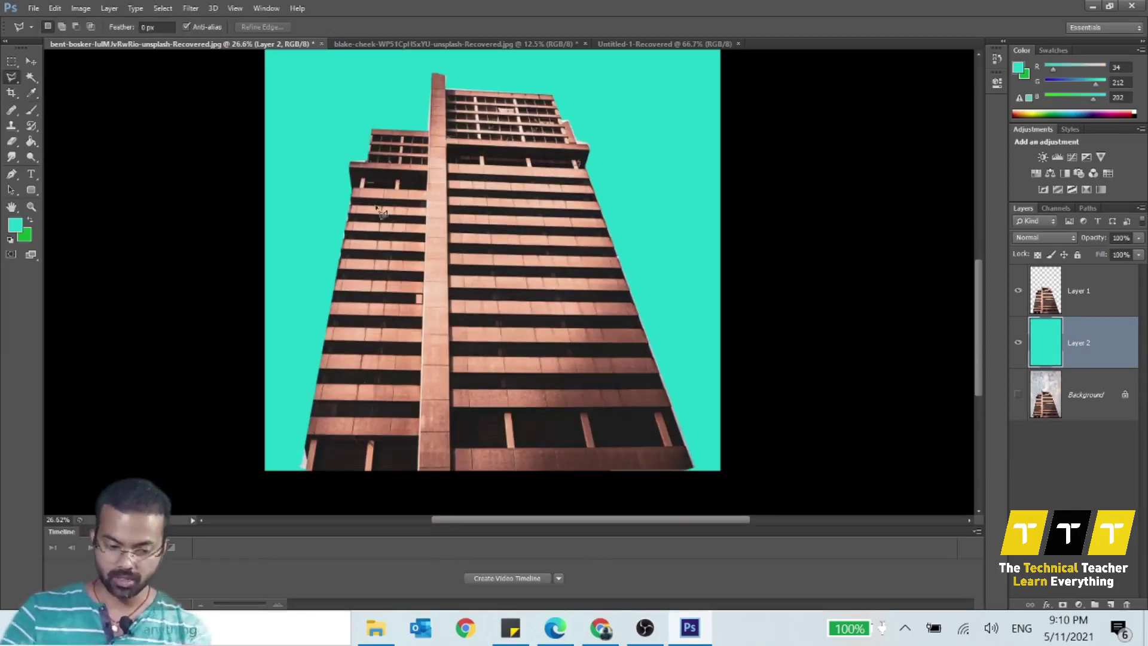
Choose the Magnetic Lasso tool and switch to the blank white Untitled-1 document
{"action": "left_click", "coordinate": [13, 78]}
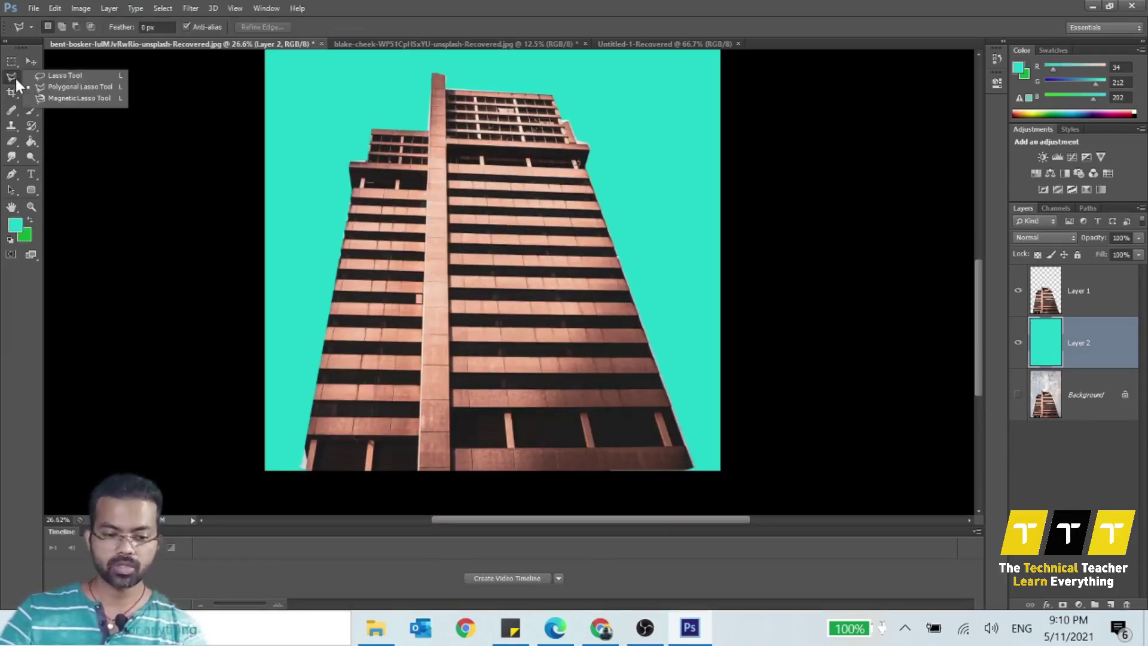
{"action": "left_click", "coordinate": [57, 98]}
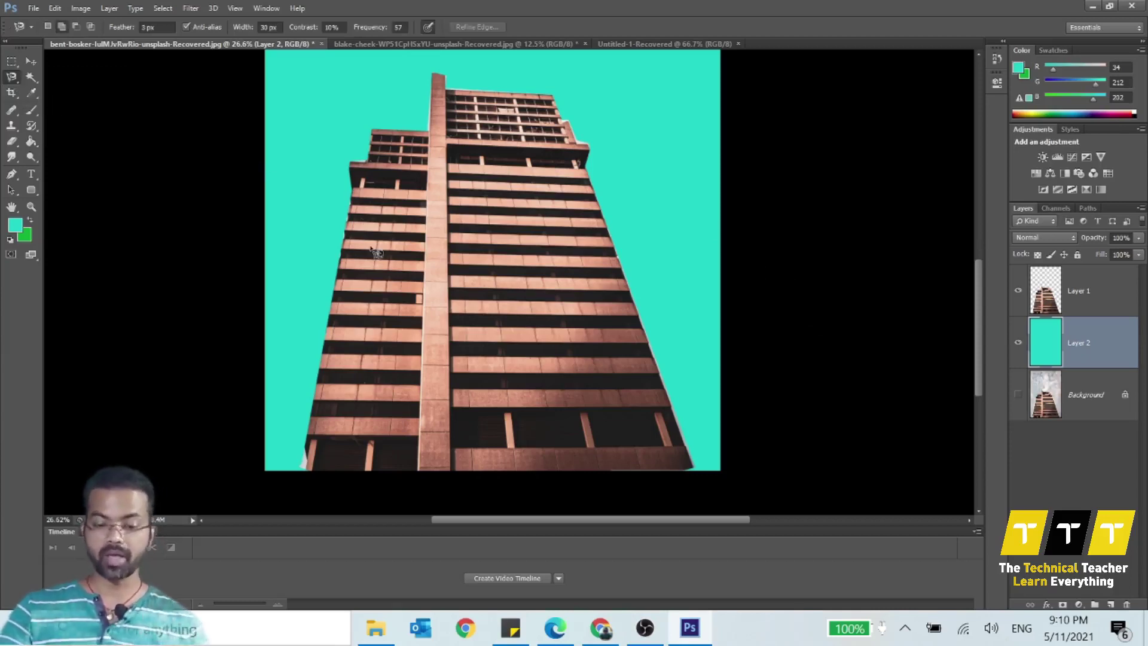
{"action": "scroll", "coordinate": [496, 174], "scroll_direction": "up", "scroll_amount": 2}
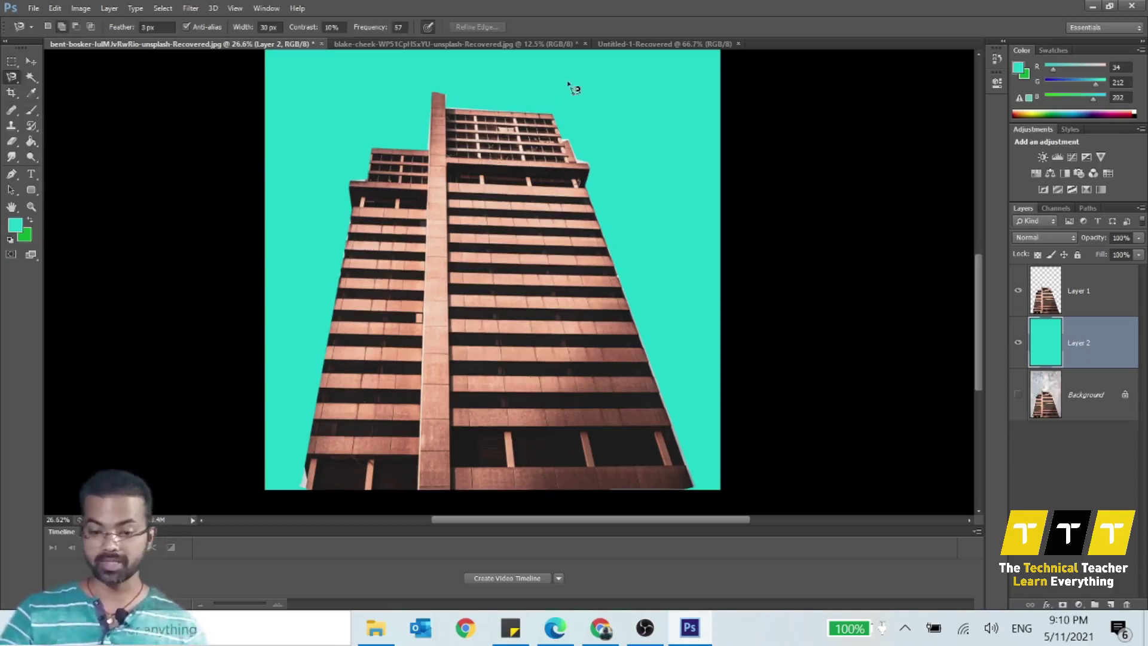
{"action": "left_click", "coordinate": [628, 46]}
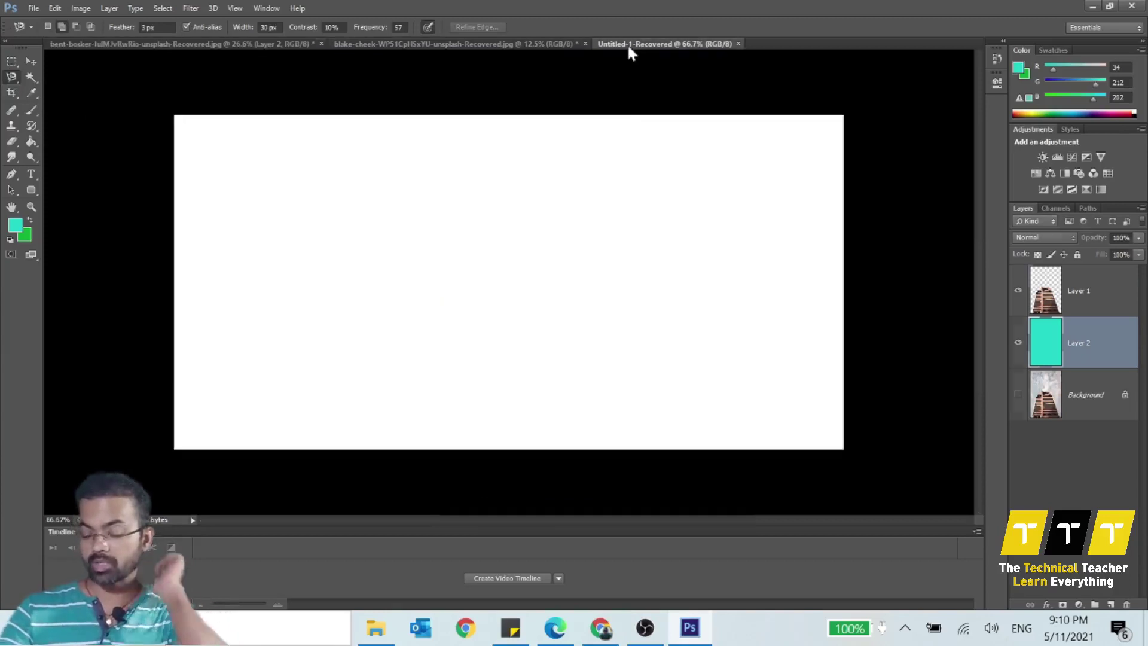
{"action": "left_click", "coordinate": [405, 47]}
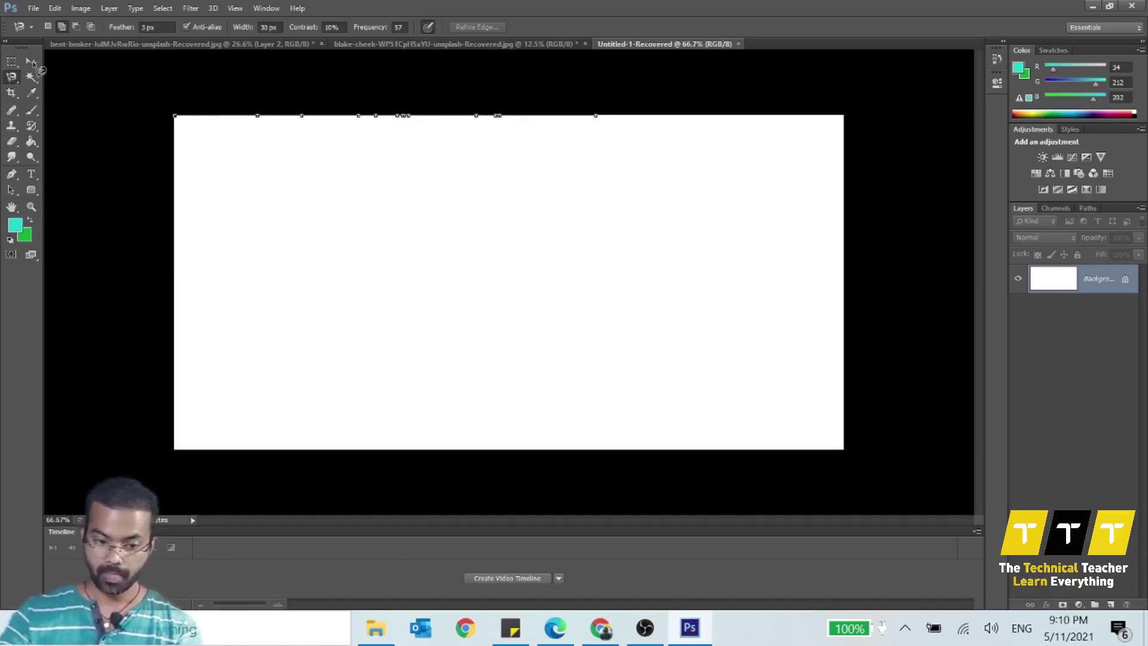
{"action": "key", "text": "Return"}
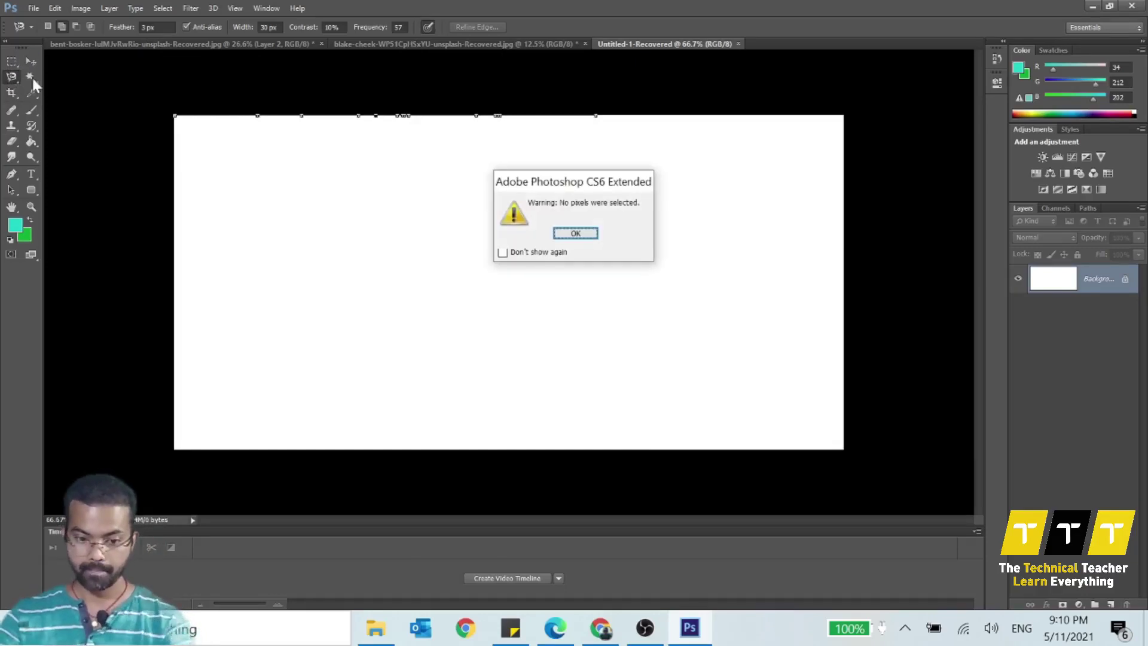
{"action": "left_click", "coordinate": [563, 231]}
Activate the Move tool and switch to the red balloon photo, framing the balloon and the hand holding it
{"action": "left_click", "coordinate": [31, 60]}
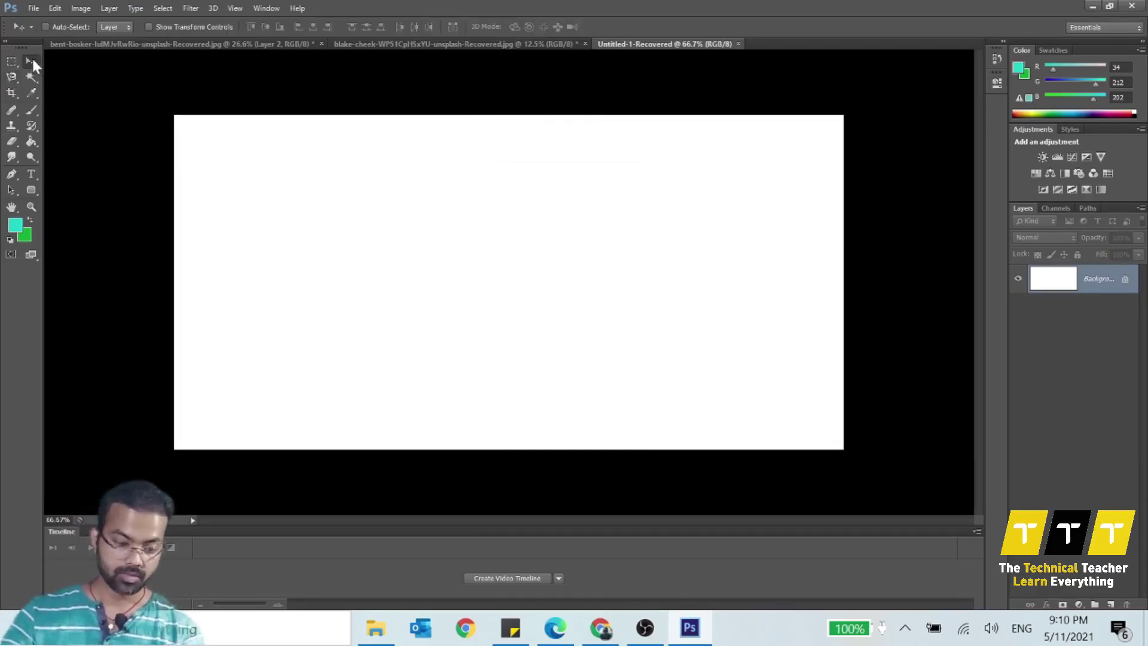
{"action": "left_click", "coordinate": [347, 45]}
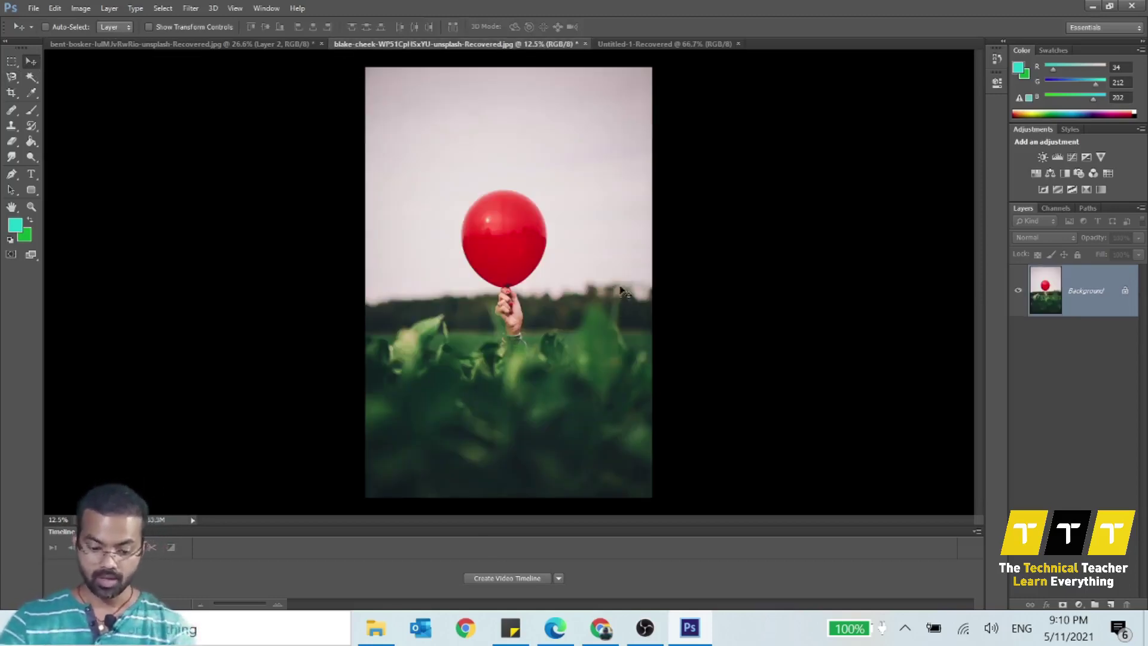
{"action": "scroll", "coordinate": [547, 298], "scroll_direction": "up", "scroll_amount": 6}
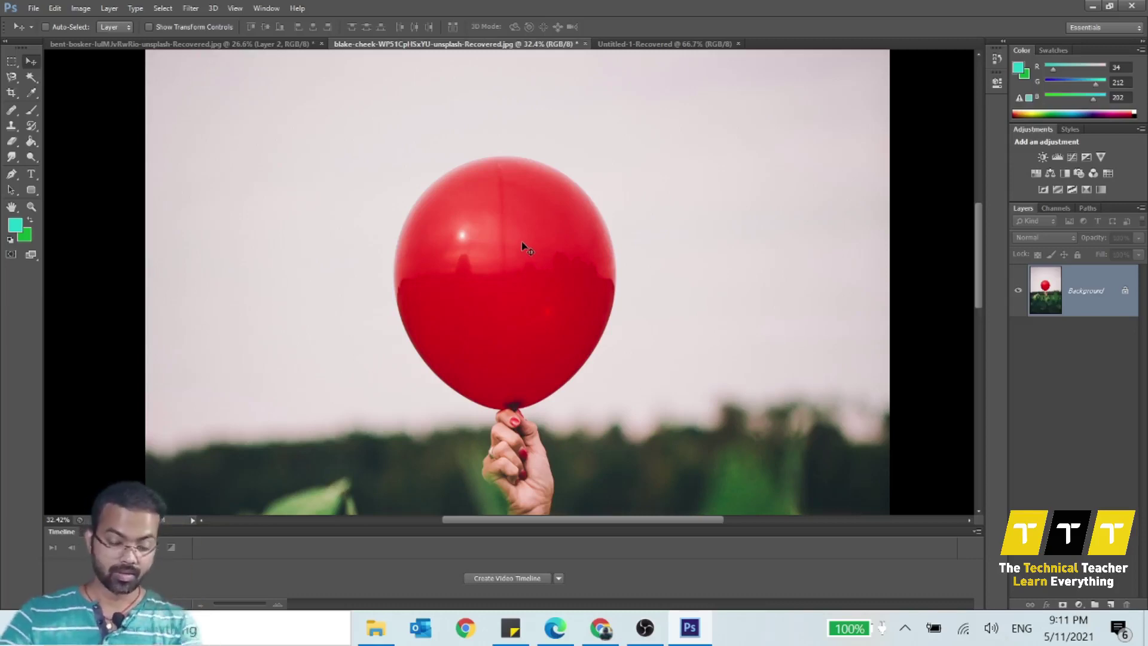
{"action": "scroll", "coordinate": [522, 245], "scroll_direction": "down", "scroll_amount": 3}
{"action": "scroll", "coordinate": [535, 233], "scroll_direction": "down", "scroll_amount": 2}
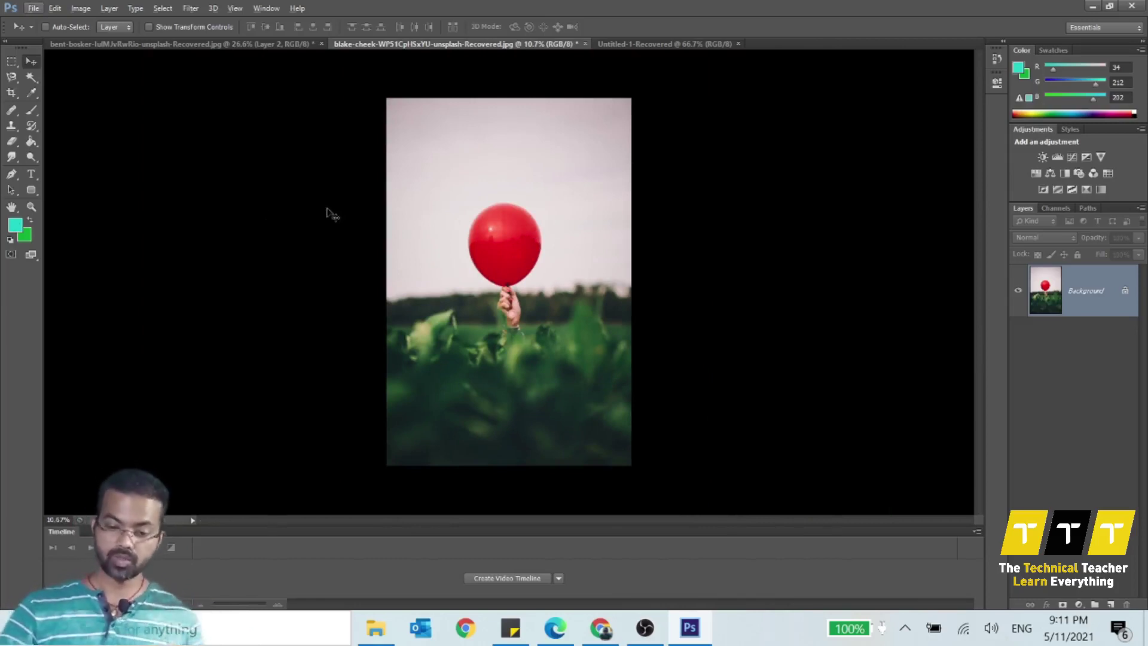
{"action": "scroll", "coordinate": [497, 236], "scroll_direction": "up", "scroll_amount": 3}
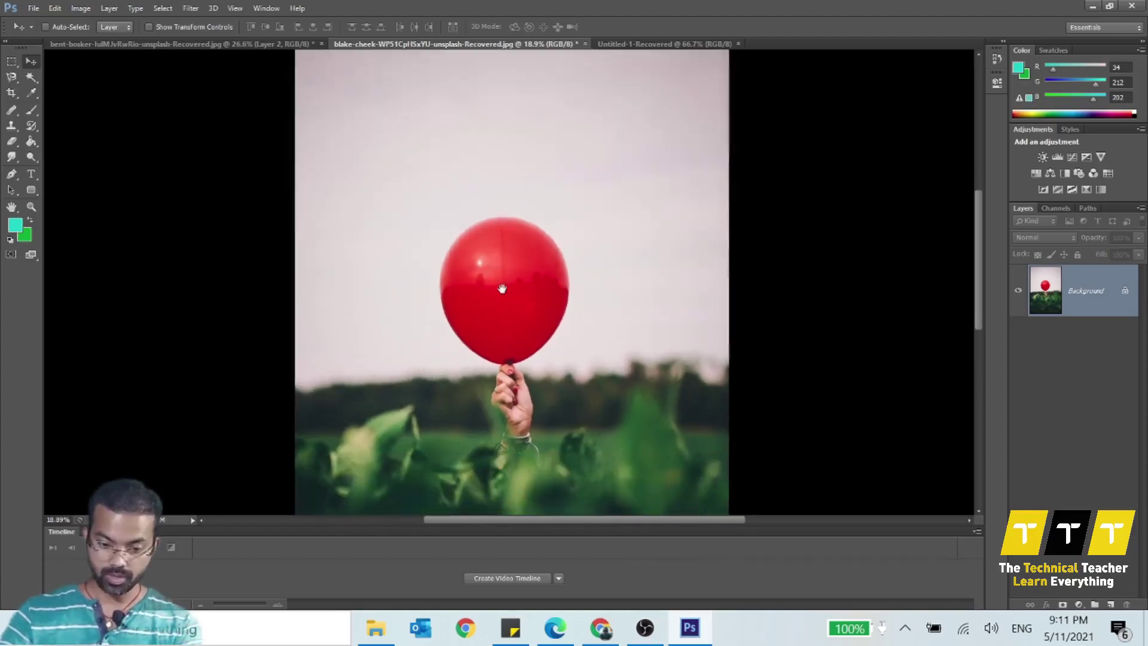
Trace the red balloon's outline with the Magnetic Lasso, starting beside the knot, and close the path into a selection
{"action": "scroll", "coordinate": [540, 300], "scroll_direction": "up", "scroll_amount": 3}
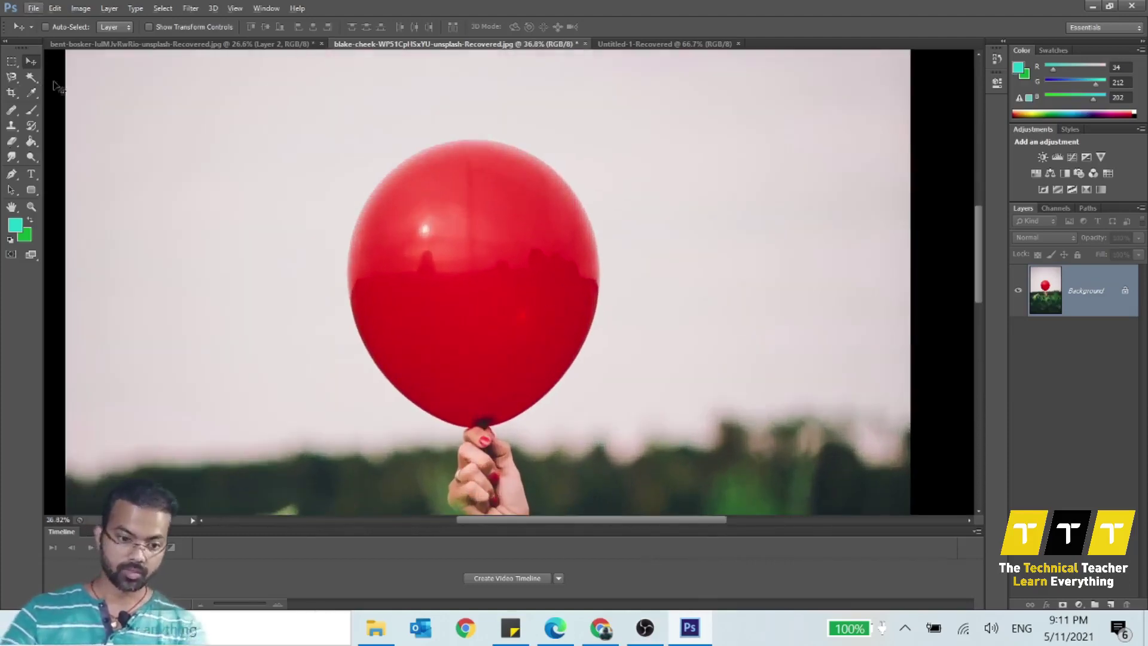
{"action": "left_click", "coordinate": [12, 79]}
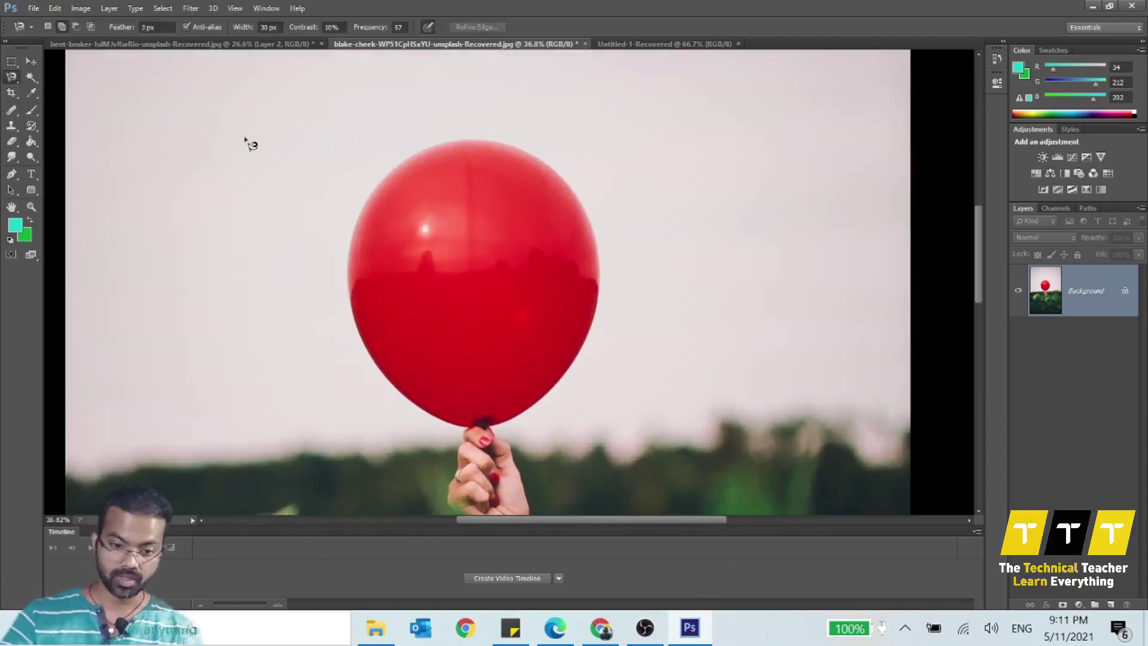
{"action": "right_click", "coordinate": [18, 79]}
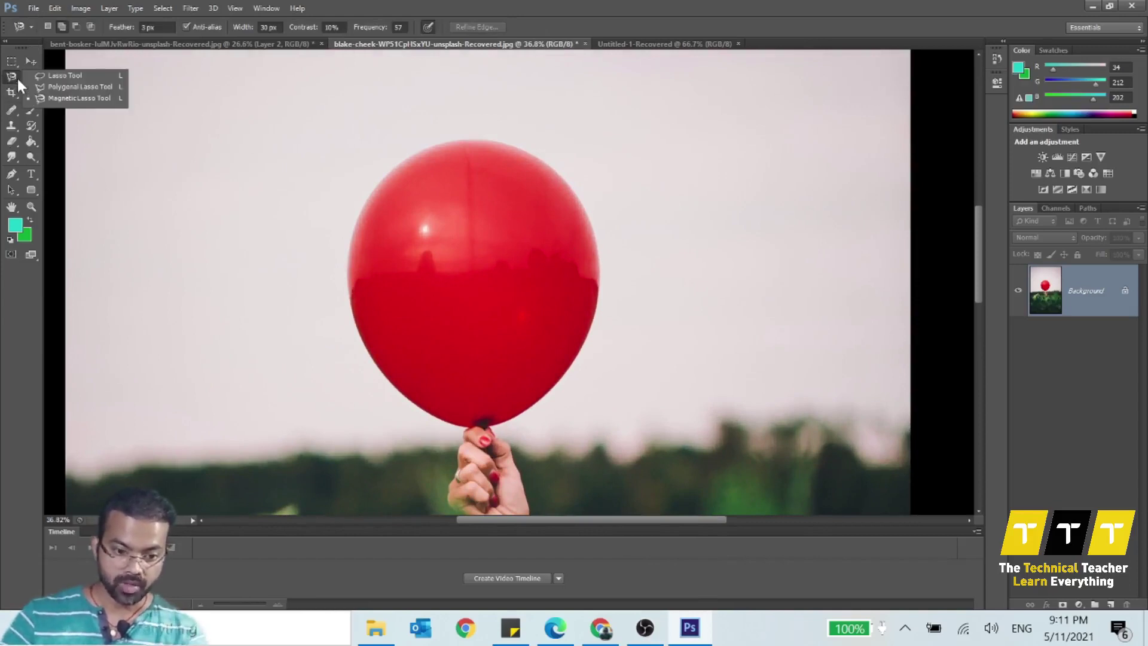
{"action": "left_click", "coordinate": [186, 272]}
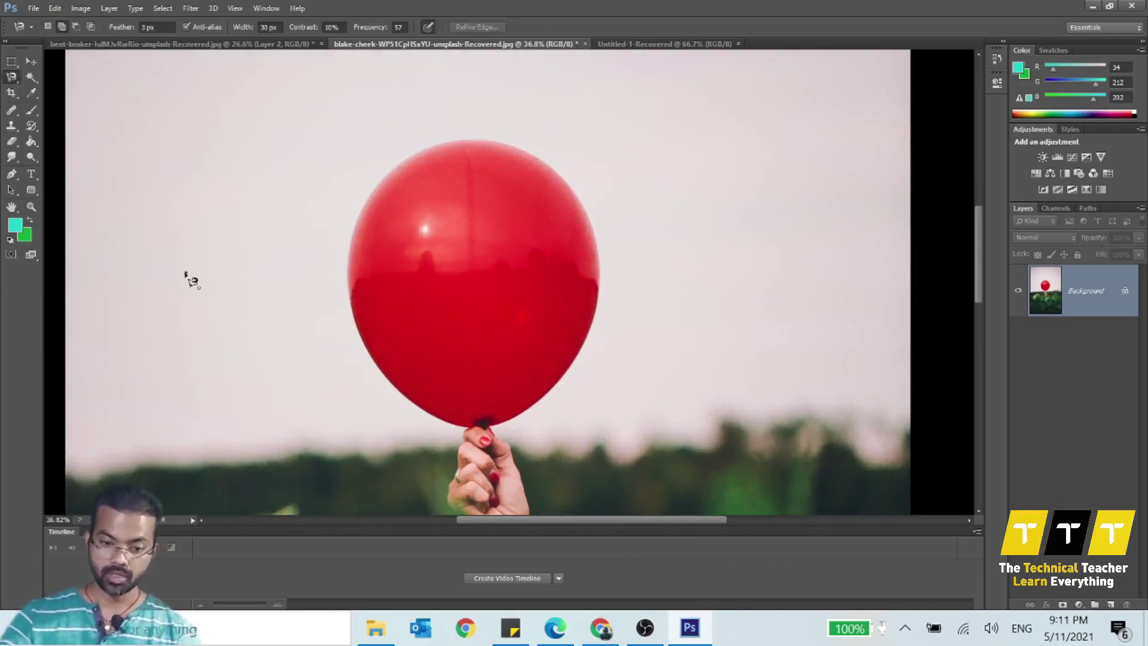
{"action": "key", "text": "Escape"}
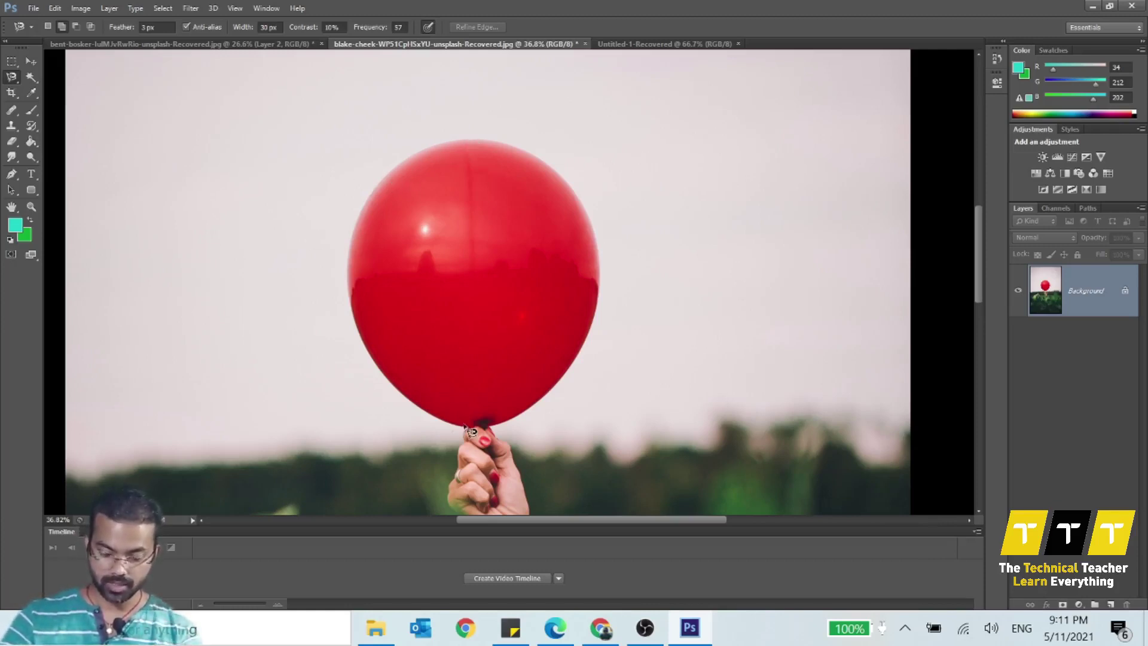
{"action": "scroll", "coordinate": [471, 431], "scroll_direction": "up", "scroll_amount": 2}
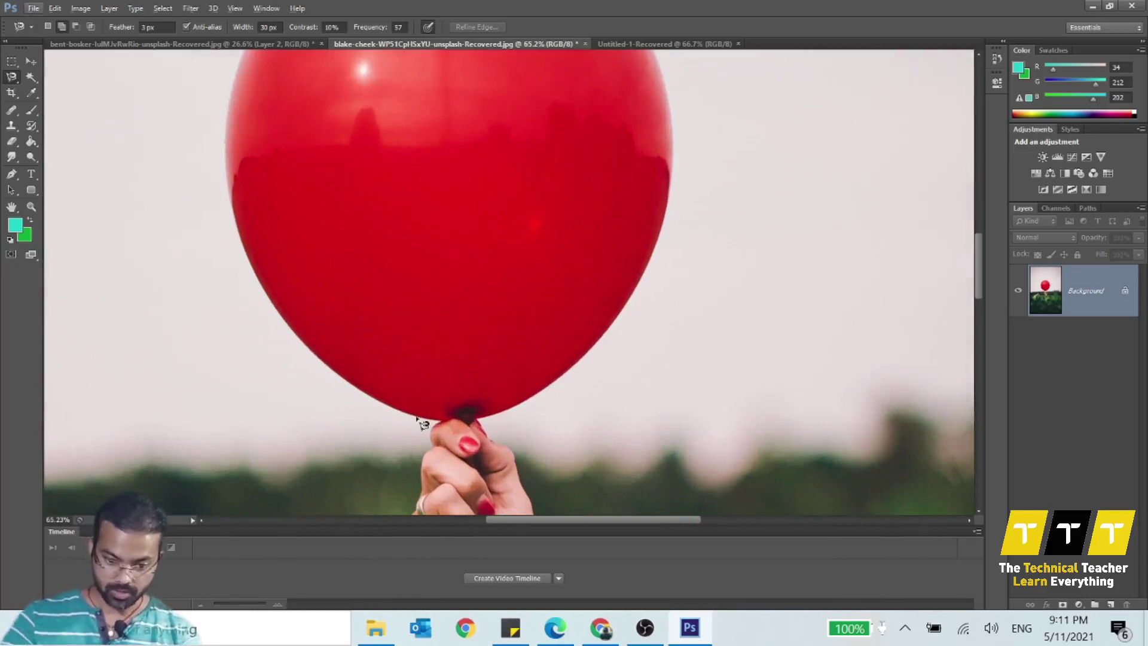
{"action": "left_click", "coordinate": [440, 421]}
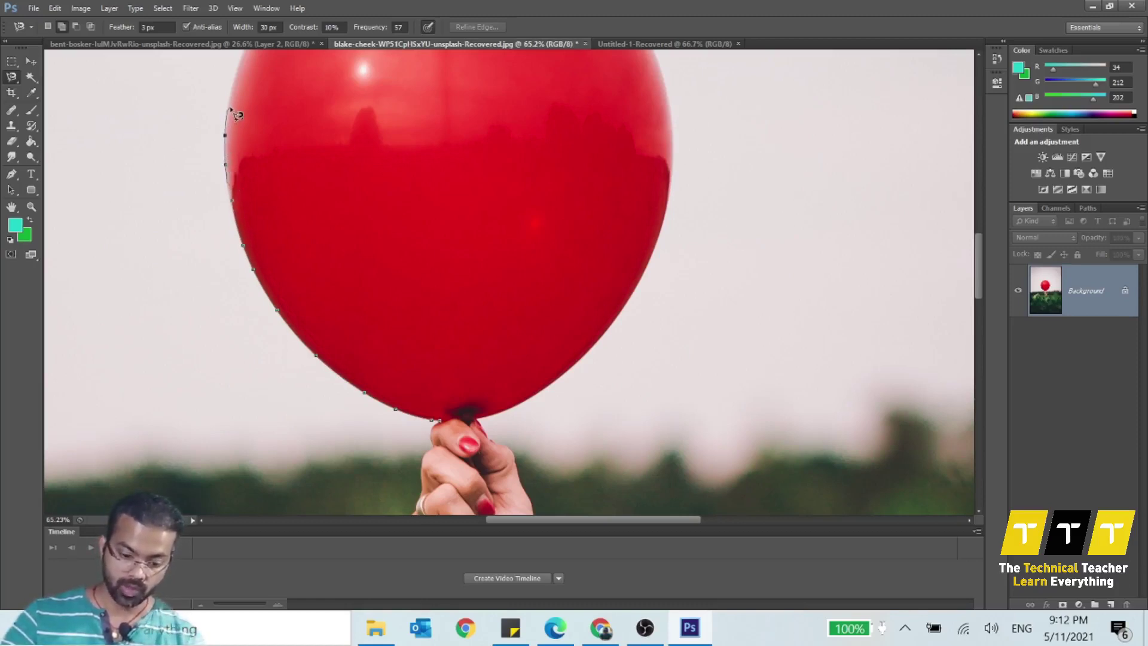
{"action": "left_click_drag", "start_coordinate": [349, 134], "coordinate": [393, 363]}
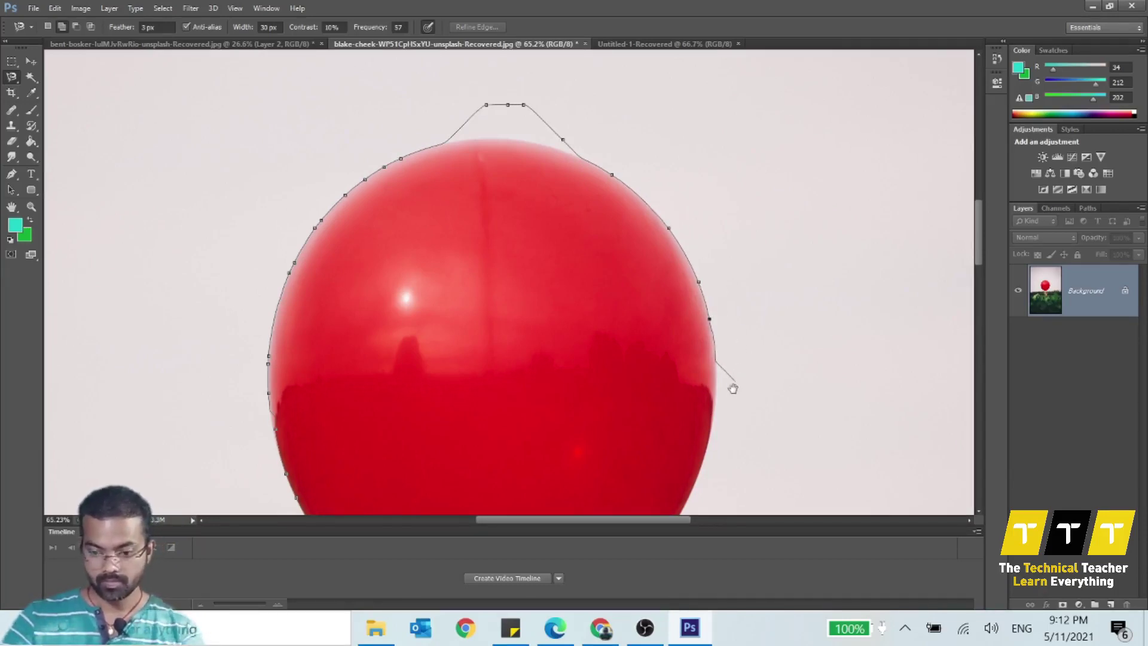
{"action": "scroll", "coordinate": [730, 423], "scroll_direction": "down", "scroll_amount": 5}
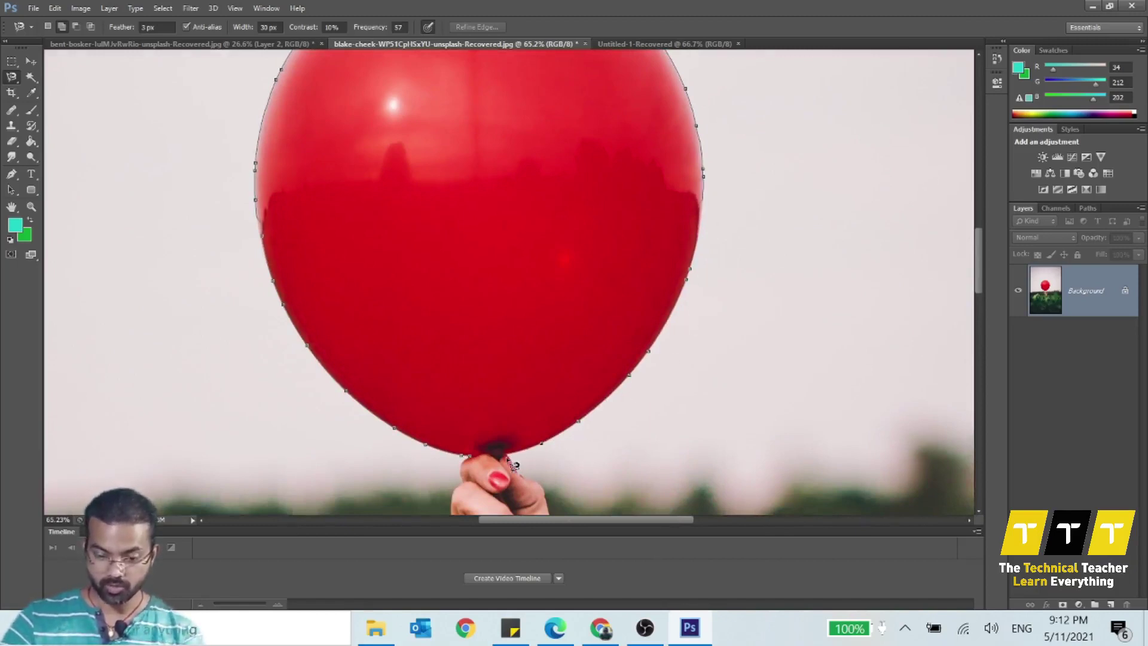
{"action": "left_click", "coordinate": [471, 456]}
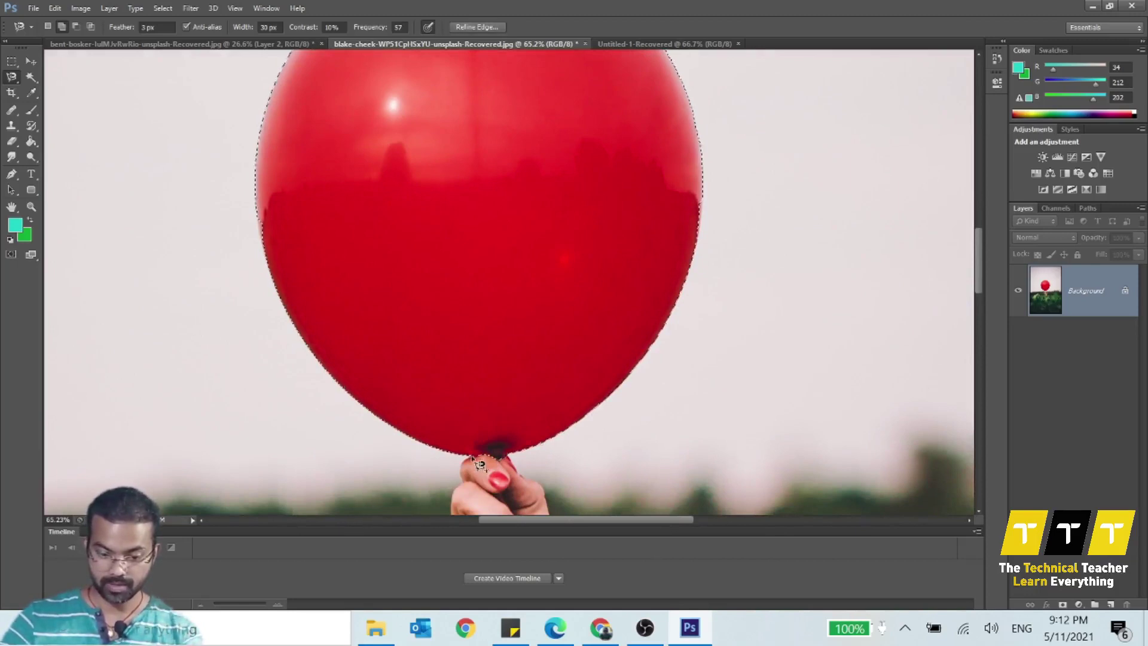
Copy the selected balloon to a new layer and hide the Background layer
{"action": "scroll", "coordinate": [770, 429], "scroll_direction": "up", "scroll_amount": 1}
{"action": "scroll", "coordinate": [778, 457], "scroll_direction": "up", "scroll_amount": 4}
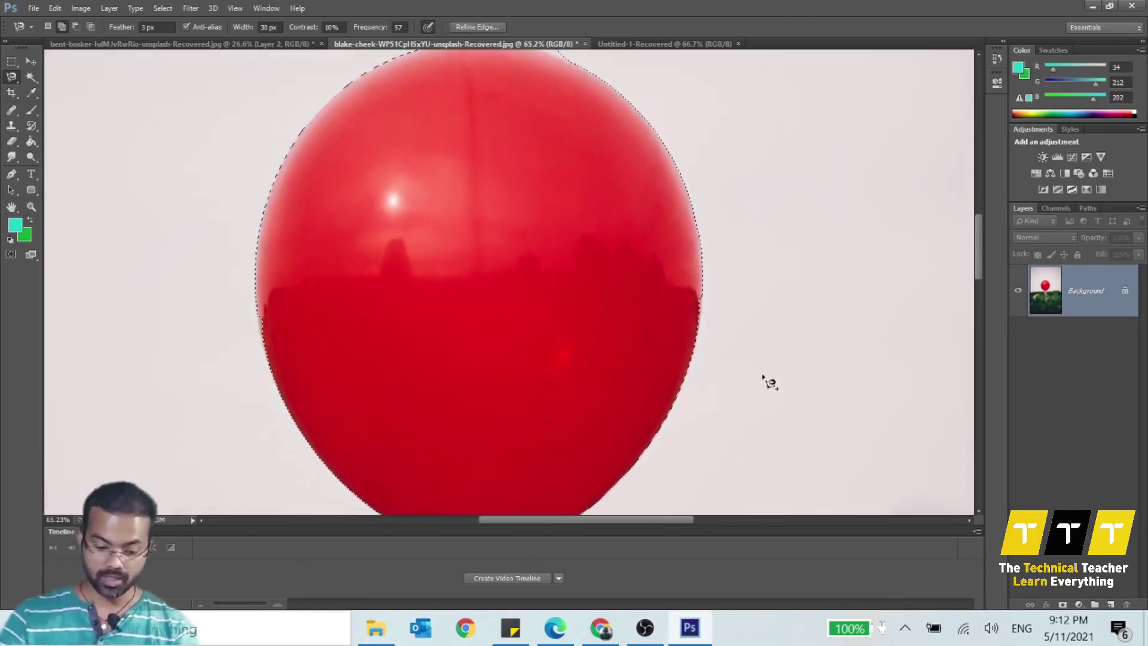
{"action": "scroll", "coordinate": [769, 386], "scroll_direction": "down", "scroll_amount": 1}
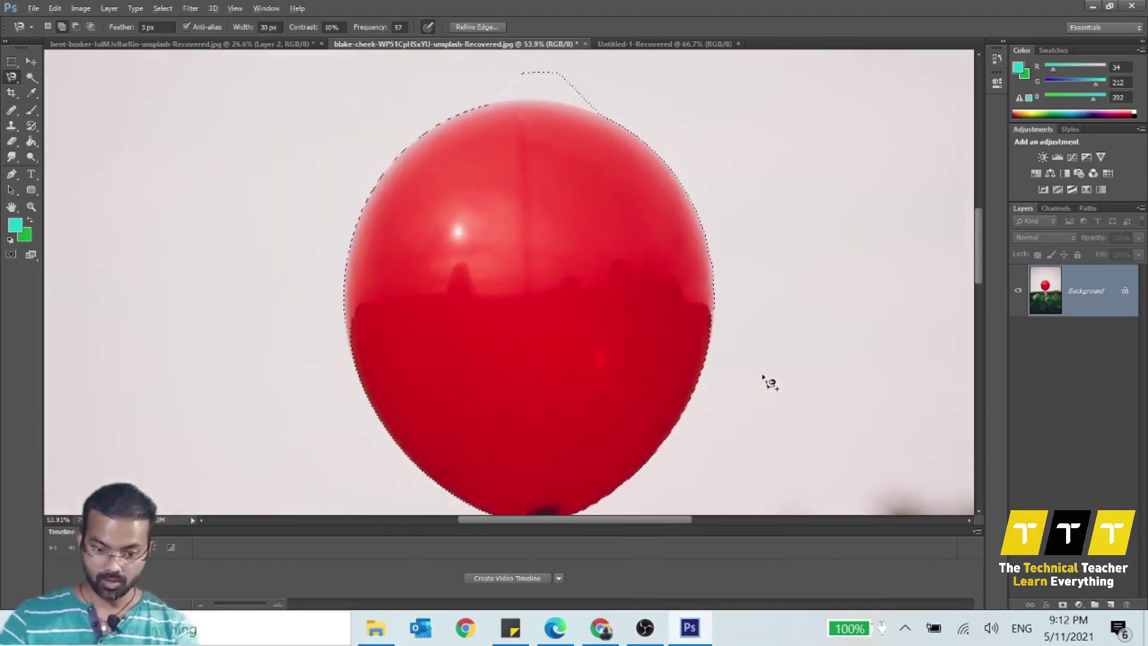
{"action": "right_click", "coordinate": [492, 249]}
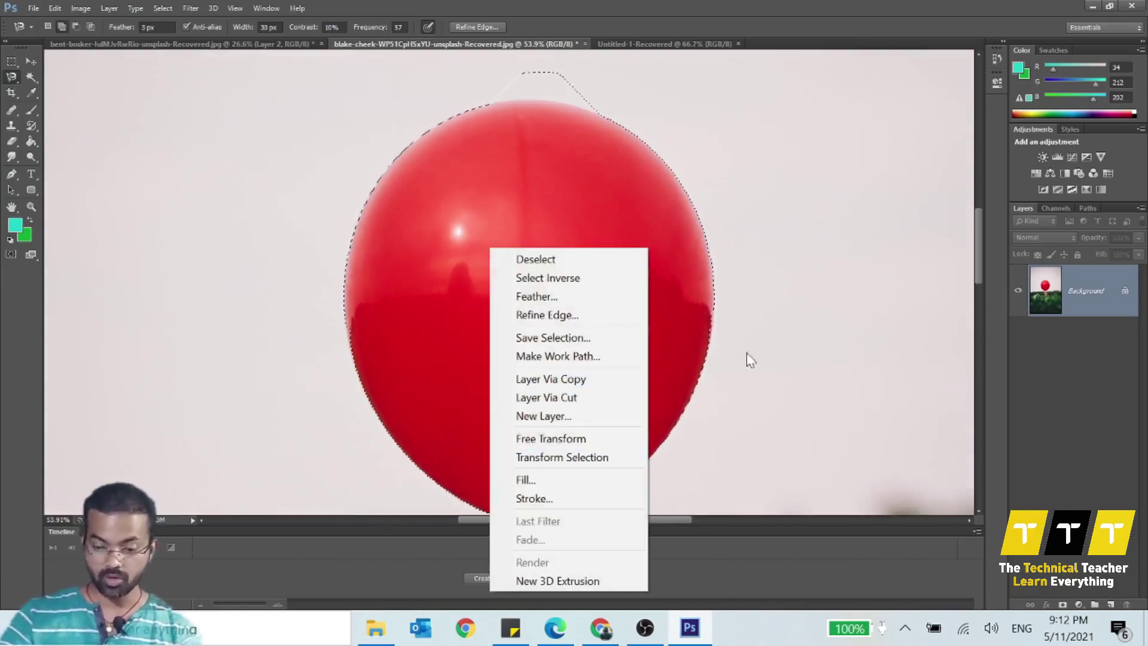
{"action": "left_click", "coordinate": [601, 191]}
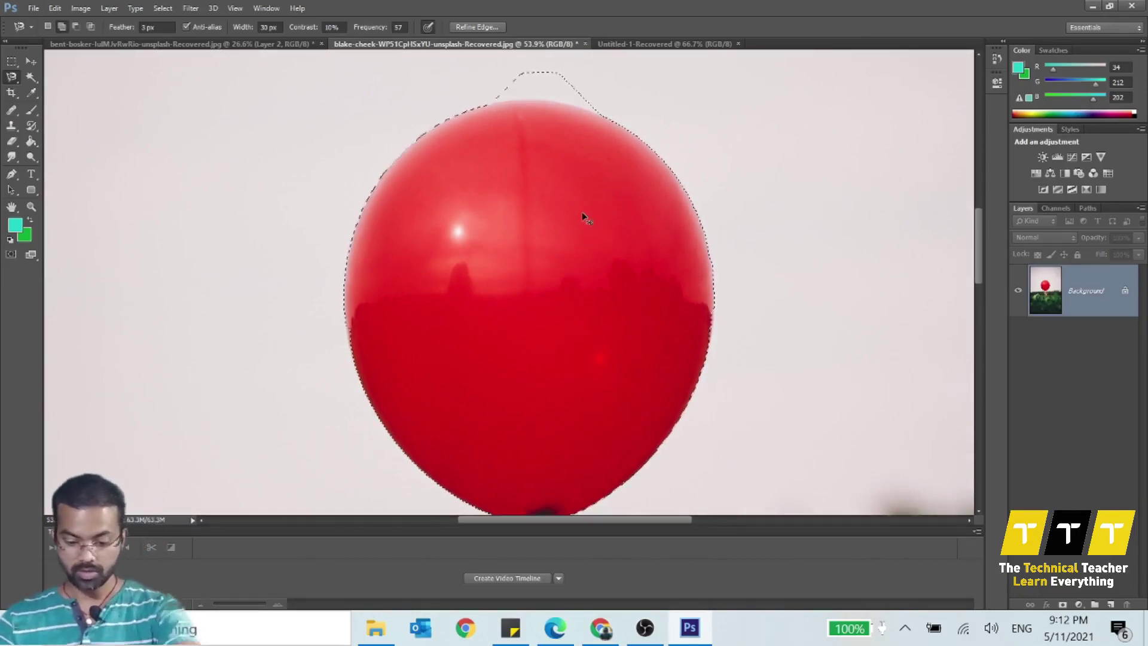
{"action": "key", "text": "ctrl+j"}
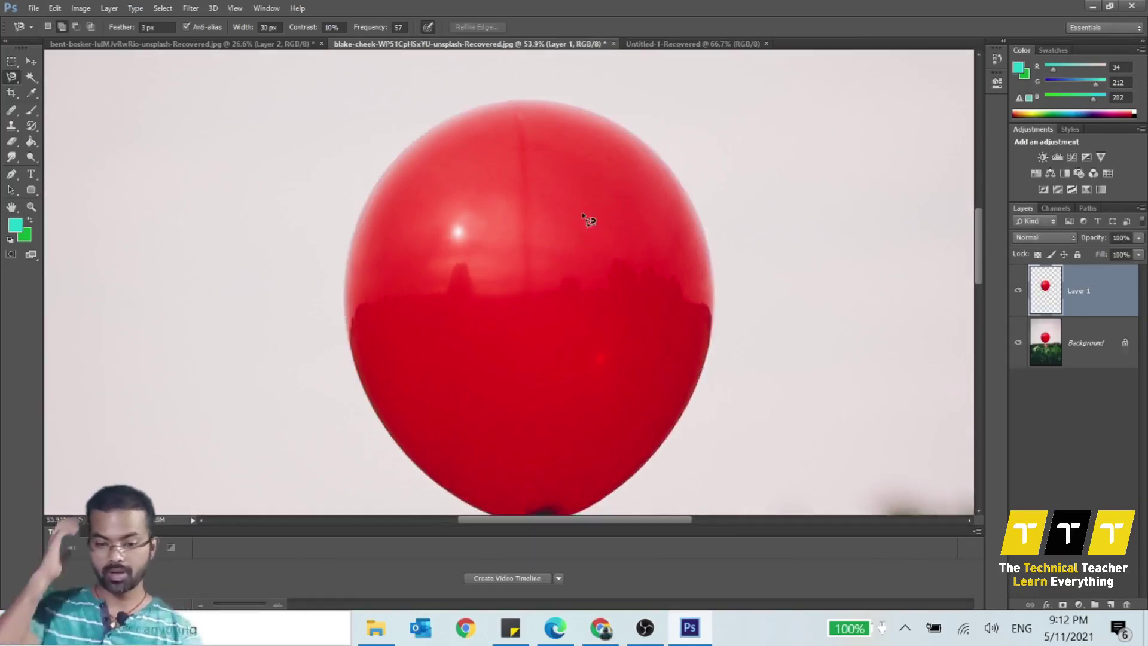
{"action": "left_click", "coordinate": [1019, 342]}
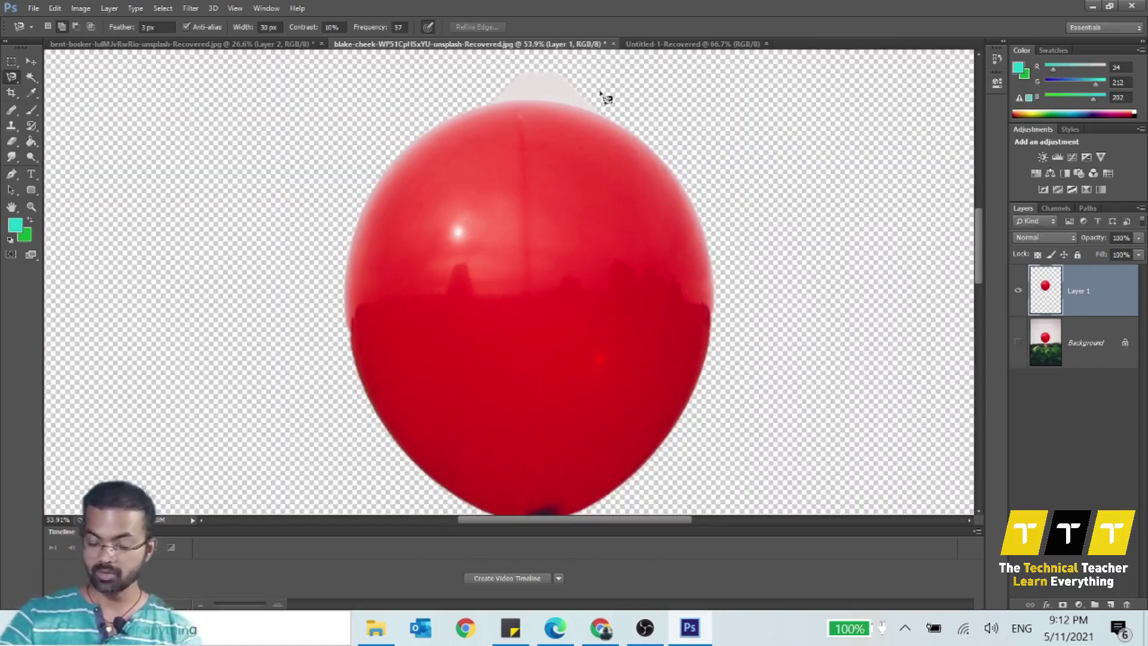
Use the Lasso tool to select and erase the leftover sky patch above the balloon cutout, and deselect
{"action": "right_click", "coordinate": [15, 79]}
{"action": "left_click", "coordinate": [44, 77]}
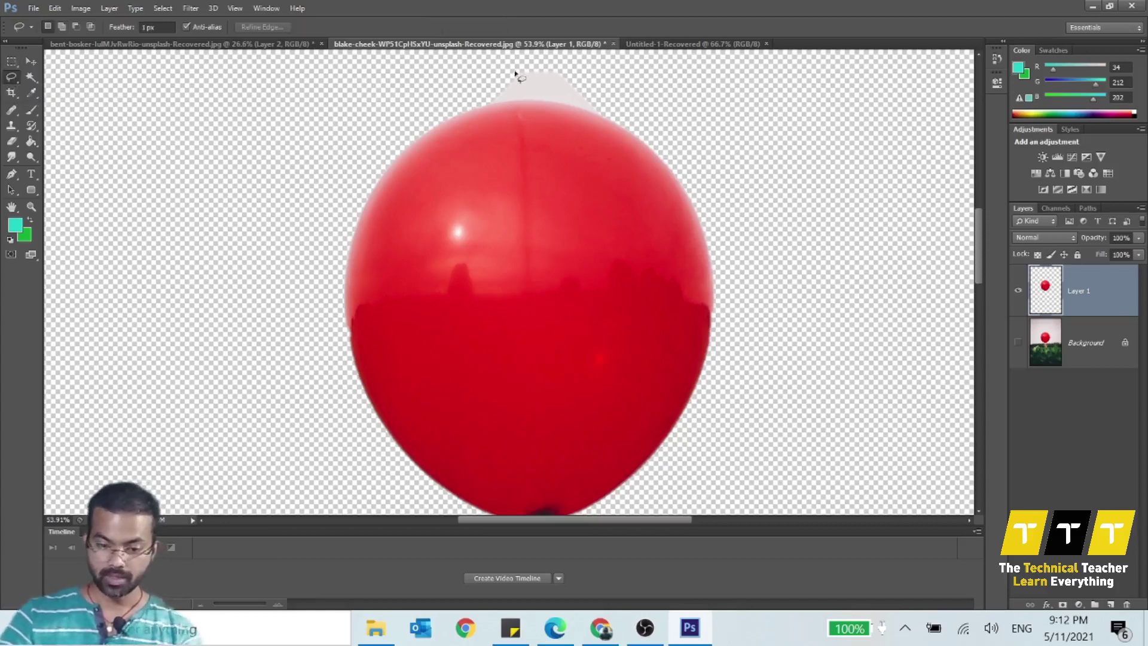
{"action": "mouse_move", "coordinate": [489, 99]}
{"action": "left_mouse_down"}
{"action": "mouse_move", "coordinate": [607, 102]}
{"action": "mouse_move", "coordinate": [568, 75]}
{"action": "mouse_move", "coordinate": [504, 69]}
{"action": "mouse_move", "coordinate": [493, 100]}
{"action": "left_mouse_up"}
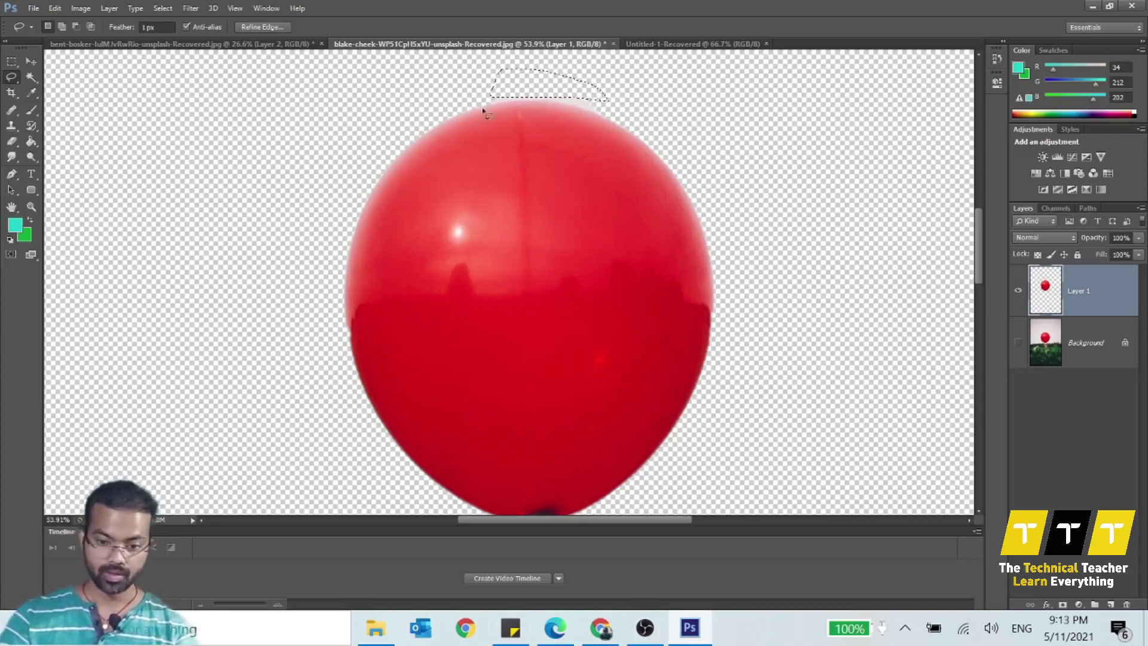
{"action": "key", "text": "ctrl+d"}
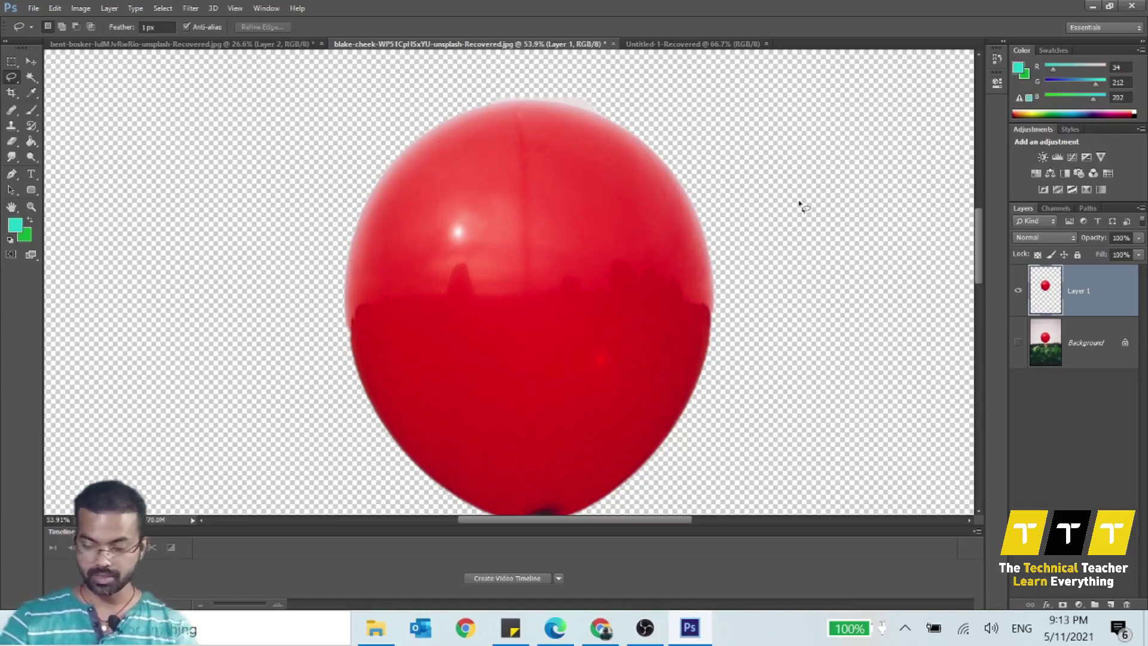
Delete the balloon cutout layer and show the original Background photo again
{"action": "left_click_drag", "start_coordinate": [1108, 303], "coordinate": [1133, 606]}
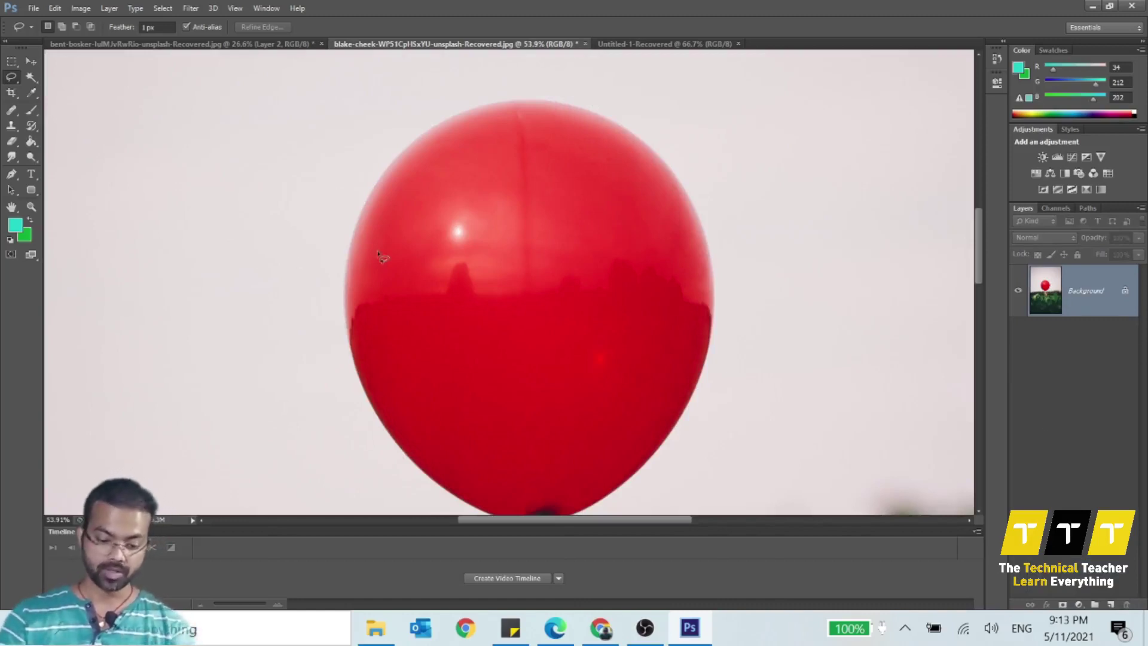
{"action": "scroll", "coordinate": [386, 246], "scroll_direction": "down", "scroll_amount": 2}
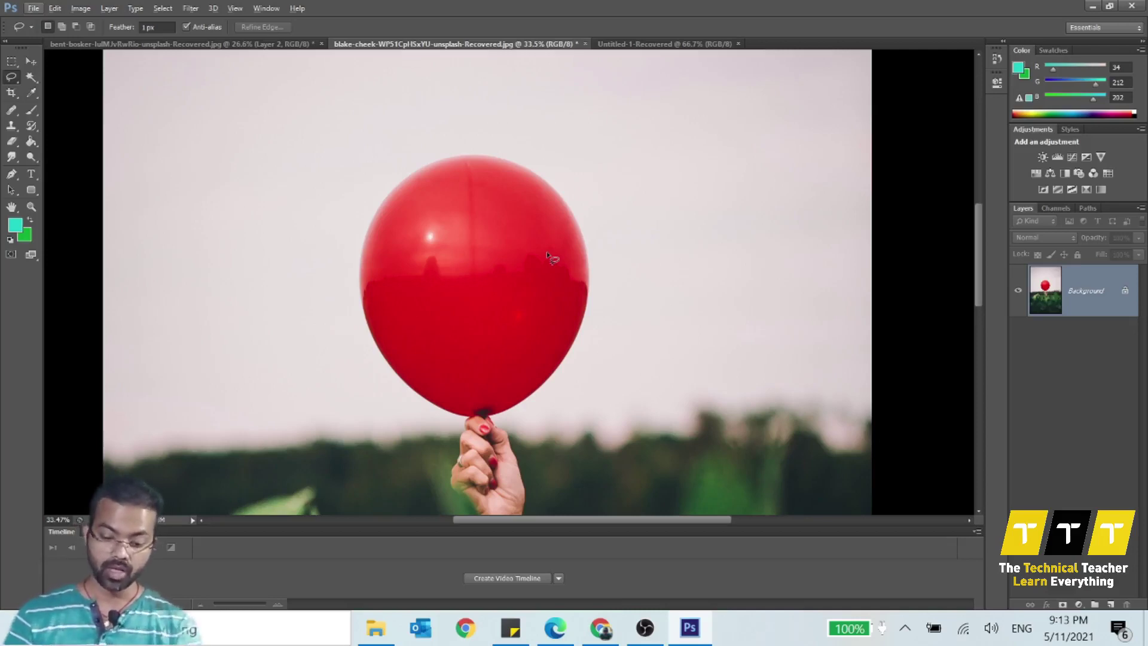
Duplicate the Background layer seven times
{"action": "key", "text": "ctrl+j"}
{"action": "key", "text": "ctrl+j"}
{"action": "key", "text": "ctrl+j"}
{"action": "key", "text": "ctrl+j"}
{"action": "key", "text": "ctrl+j"}
{"action": "key", "text": "ctrl+j"}
{"action": "key", "text": "ctrl+j"}
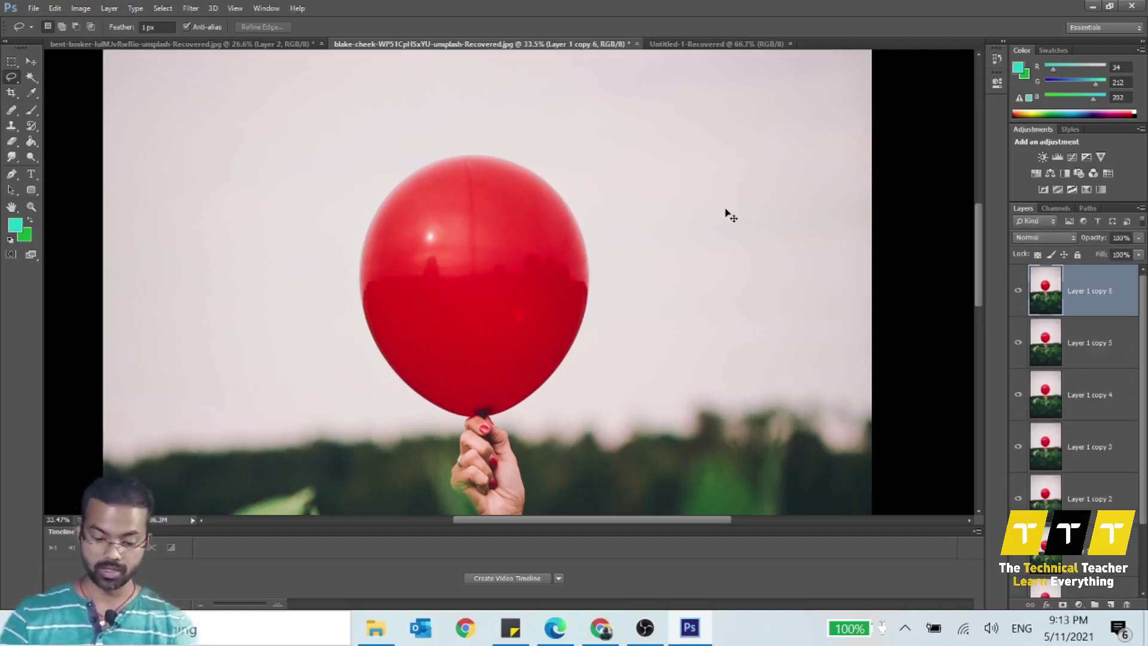
Undo the layer duplications one after another until only the Background layer is left
{"action": "key", "text": "ctrl+z"}
{"action": "key", "text": "ctrl+z"}
{"action": "key", "text": "ctrl+z"}
{"action": "key", "text": "ctrl+z"}
{"action": "key", "text": "ctrl+z"}
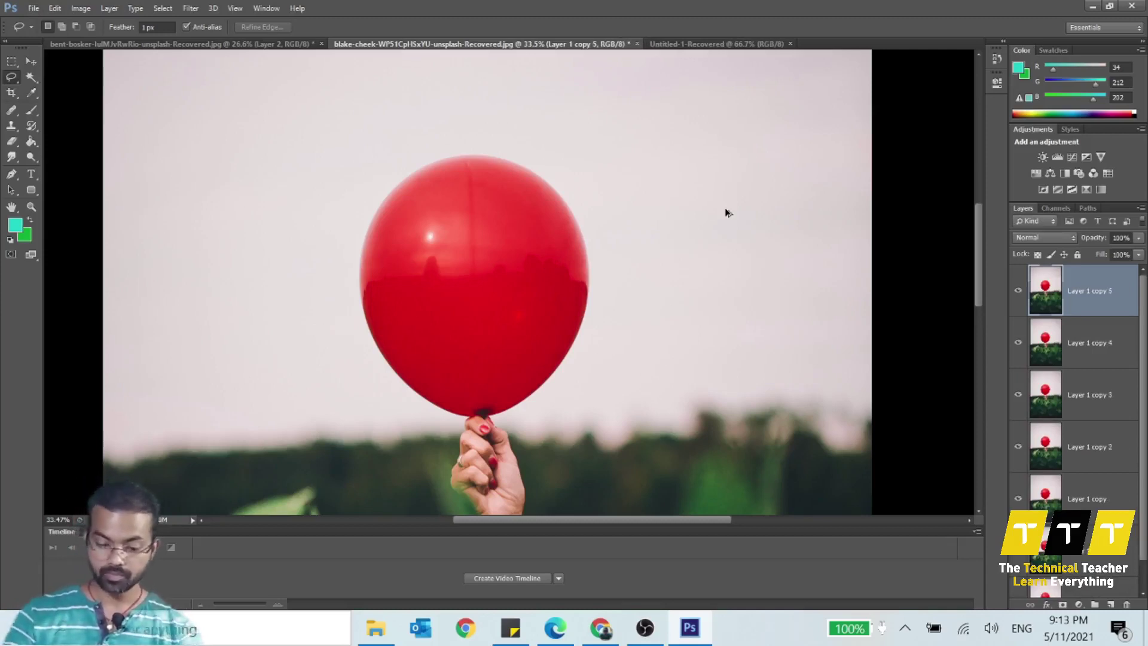
{"action": "key", "text": "ctrl+alt+z"}
{"action": "key", "text": "ctrl+alt+z"}
{"action": "key", "text": "ctrl+alt+z"}
{"action": "key", "text": "ctrl+alt+z"}
{"action": "key", "text": "ctrl+alt+z"}
{"action": "key", "text": "ctrl+alt+z"}
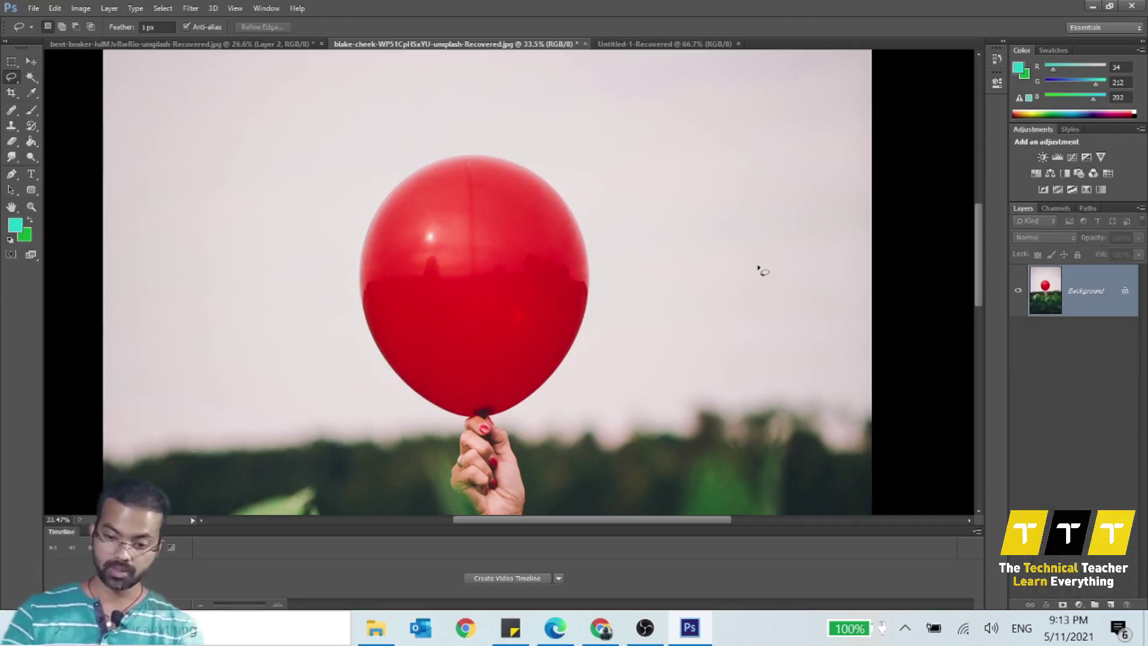
Choose the Magnetic Lasso tool and set its detection width to 50 px
{"action": "right_click", "coordinate": [15, 79]}
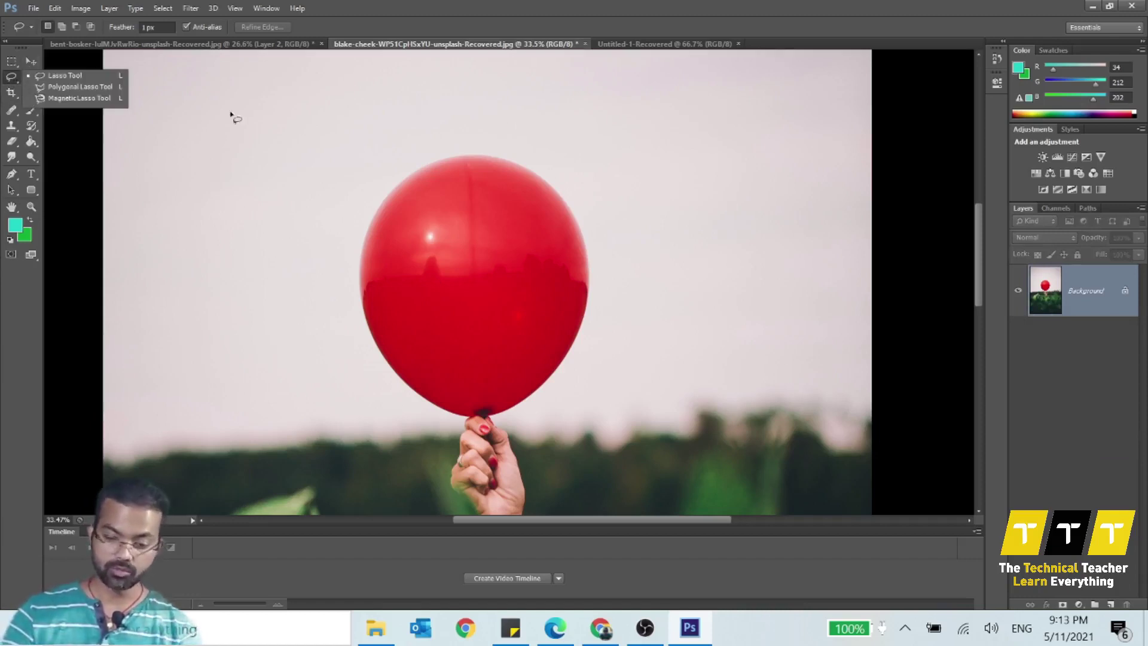
{"action": "left_click", "coordinate": [97, 99]}
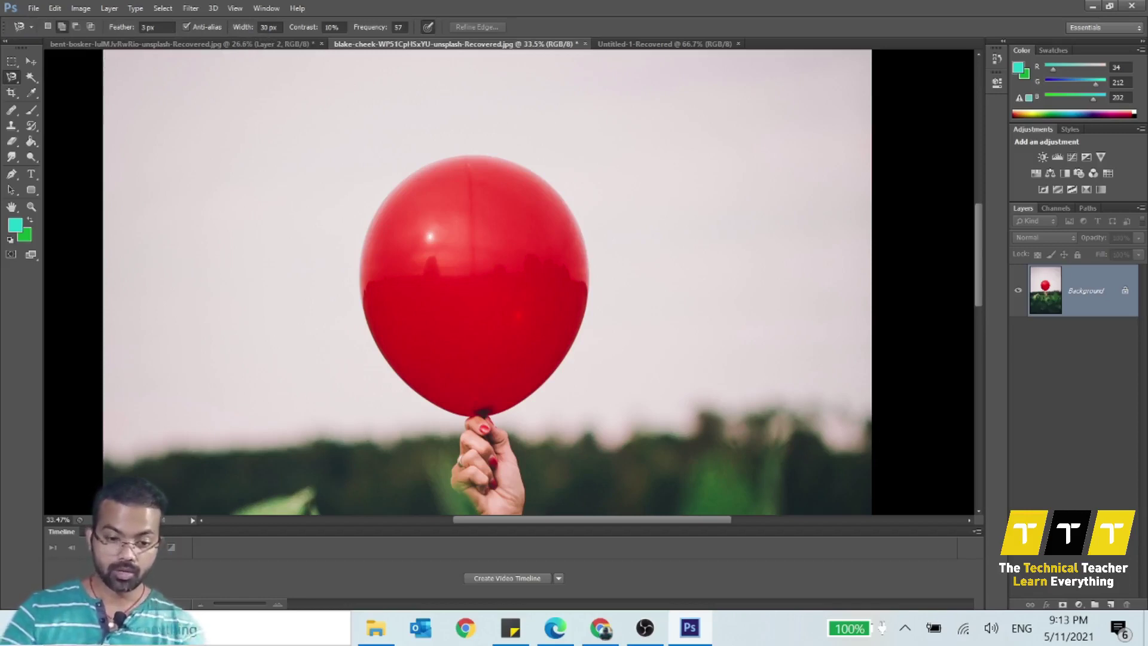
{"action": "left_click", "coordinate": [268, 27]}
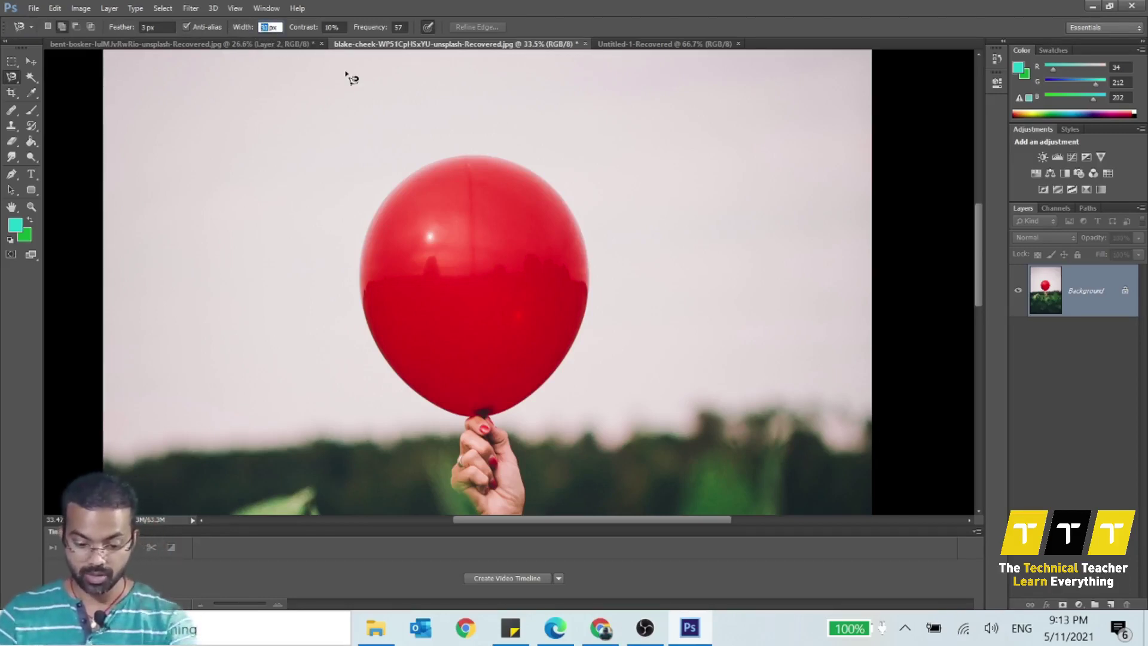
{"action": "left_click", "coordinate": [332, 100]}
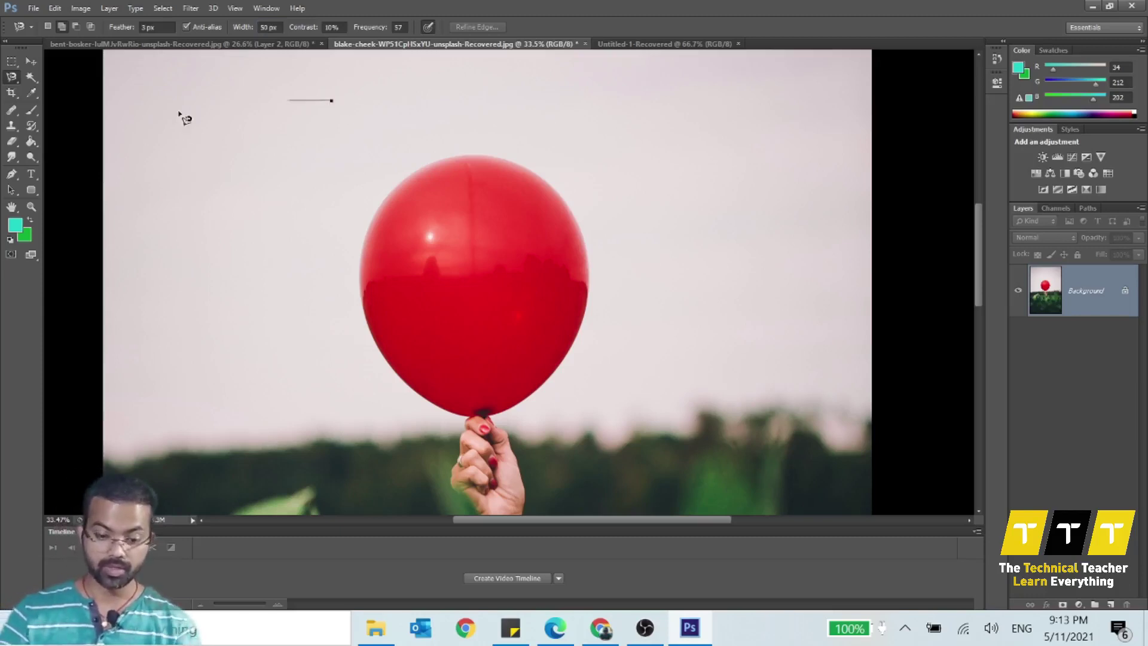
{"action": "key", "text": "Escape"}
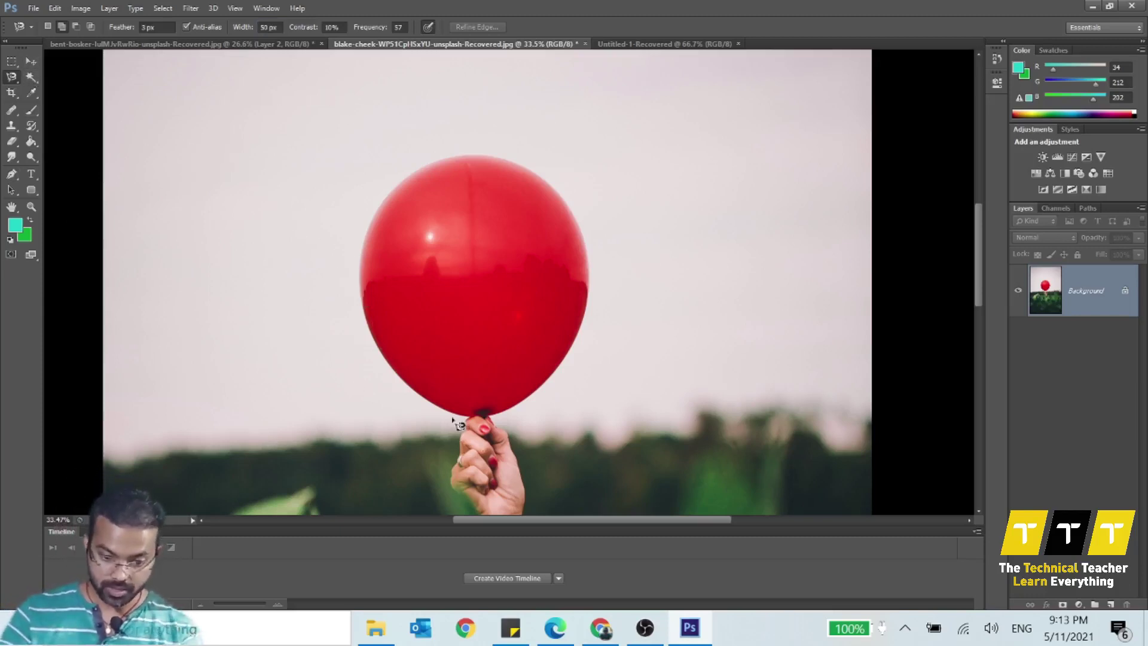
{"action": "scroll", "coordinate": [524, 438], "scroll_direction": "up", "scroll_amount": 3}
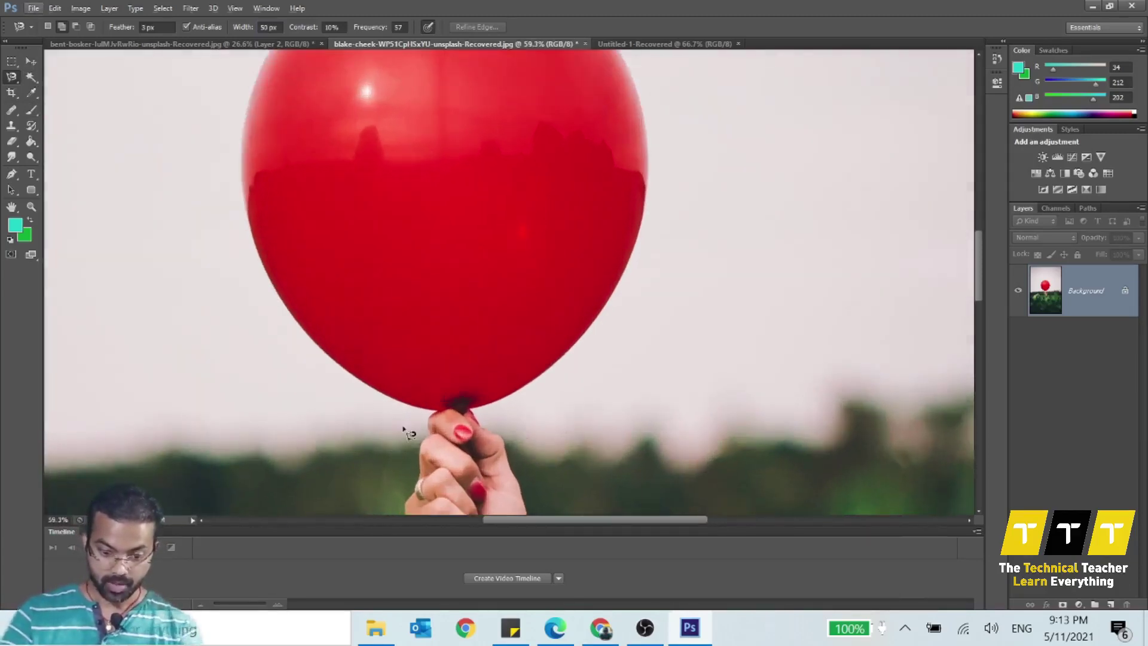
{"action": "left_click", "coordinate": [437, 412]}
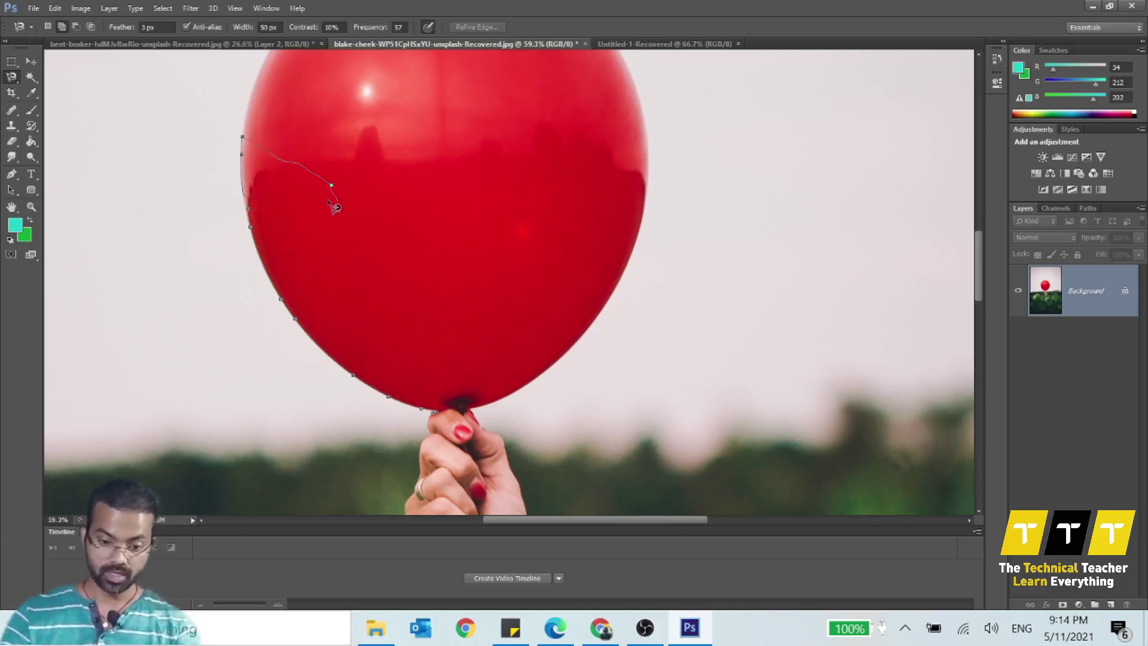
{"action": "key", "text": "Escape"}
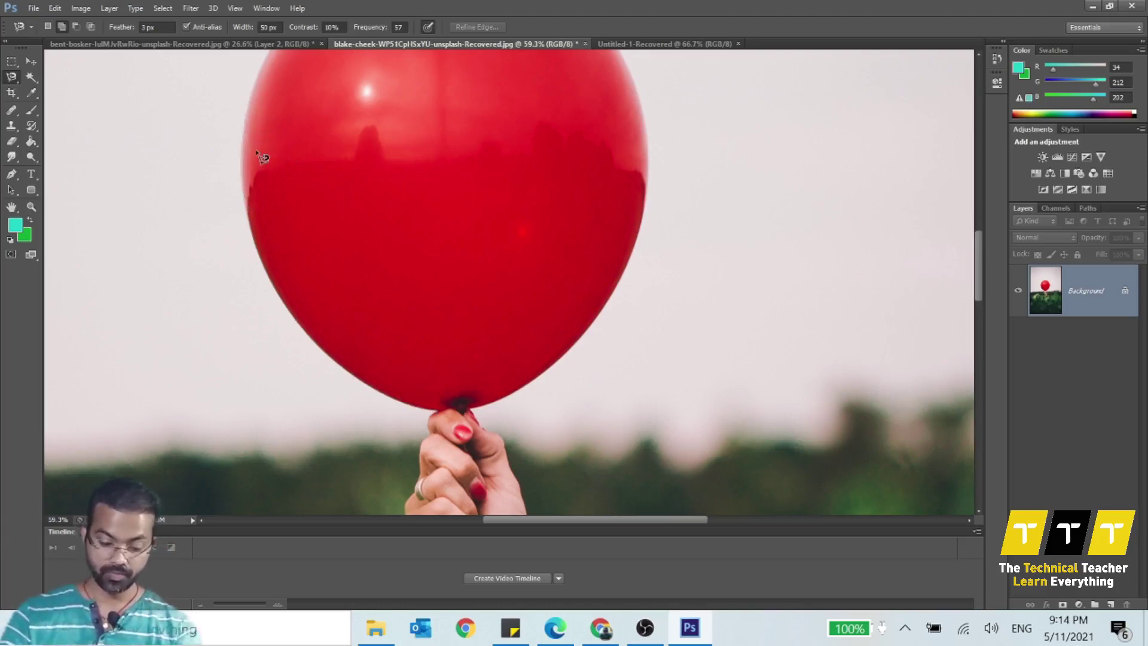
Trace the whole balloon with the Magnetic Lasso, starting at the knot above the fingers, and close the selection
{"action": "mouse_move", "coordinate": [408, 128]}
{"action": "left_mouse_down"}
{"action": "mouse_move", "coordinate": [466, 265]}
{"action": "mouse_move", "coordinate": [470, 223]}
{"action": "left_mouse_up"}
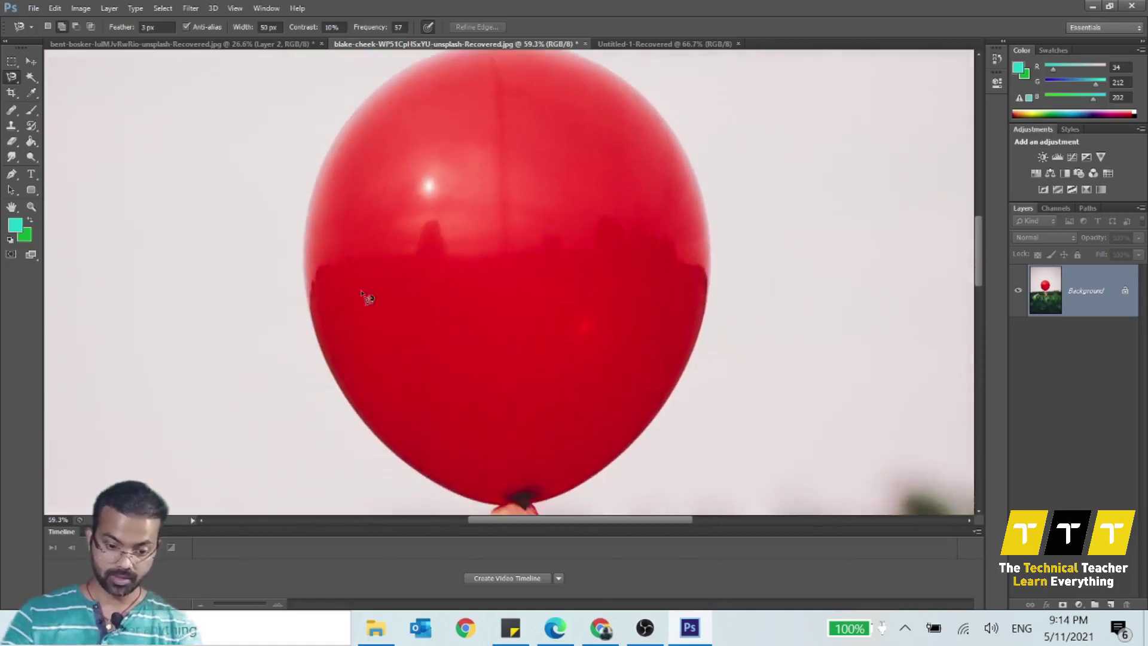
{"action": "left_click", "coordinate": [504, 516]}
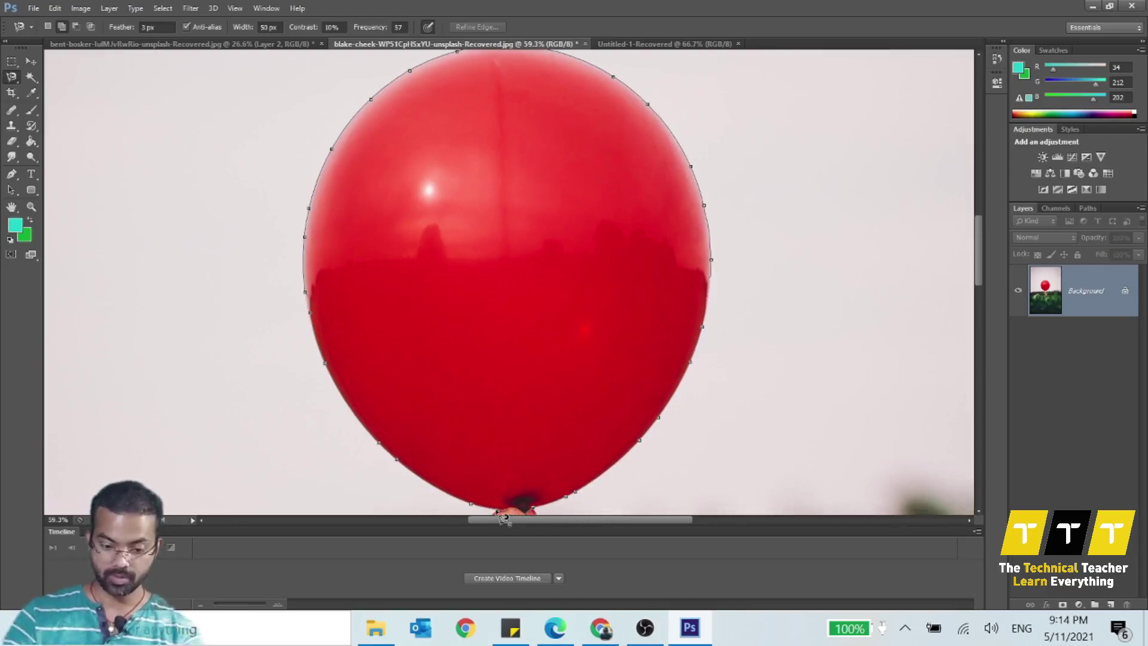
{"action": "left_click", "coordinate": [497, 512]}
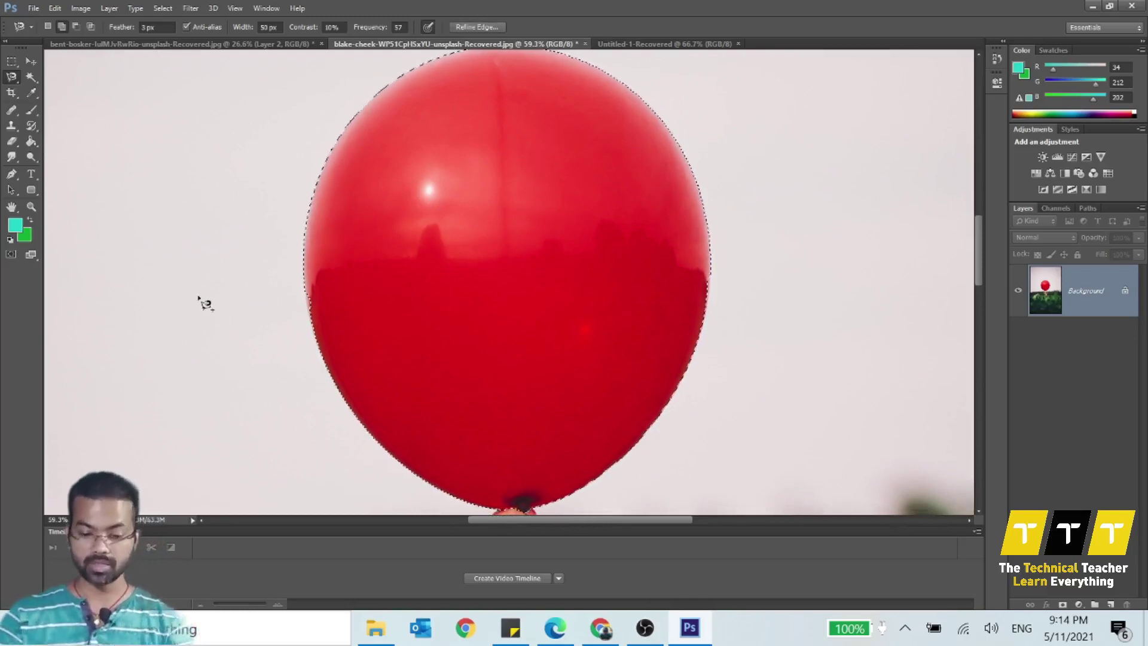
Copy the selected balloon to a new layer
{"action": "key", "text": "ctrl+j"}
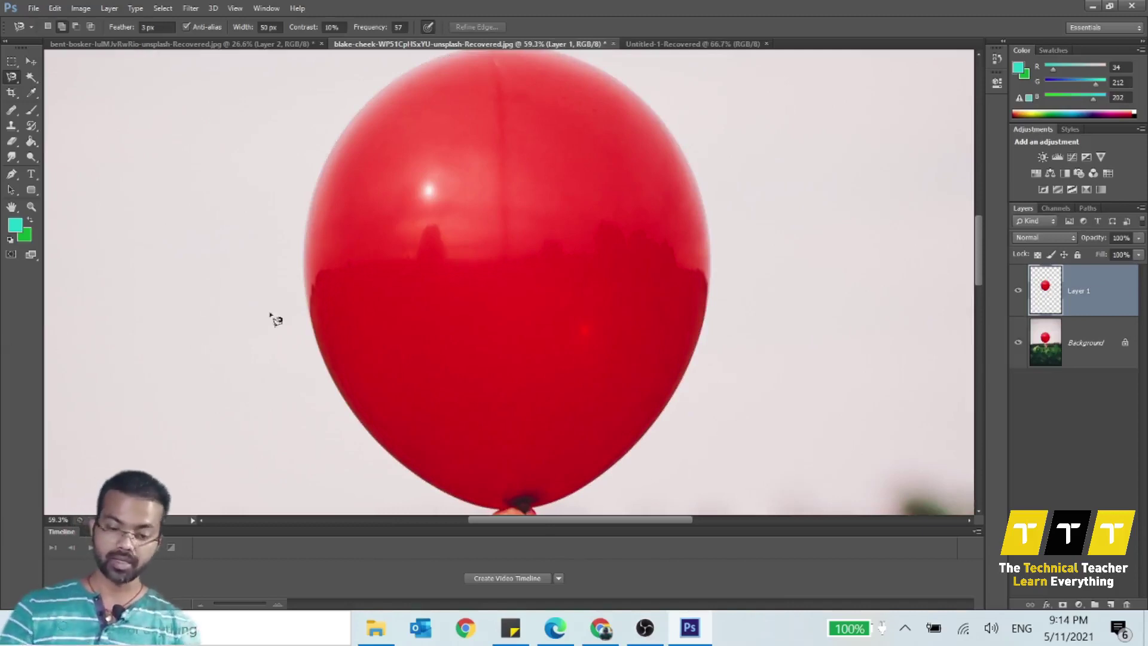
{"action": "scroll", "coordinate": [376, 344], "scroll_direction": "up", "scroll_amount": 1}
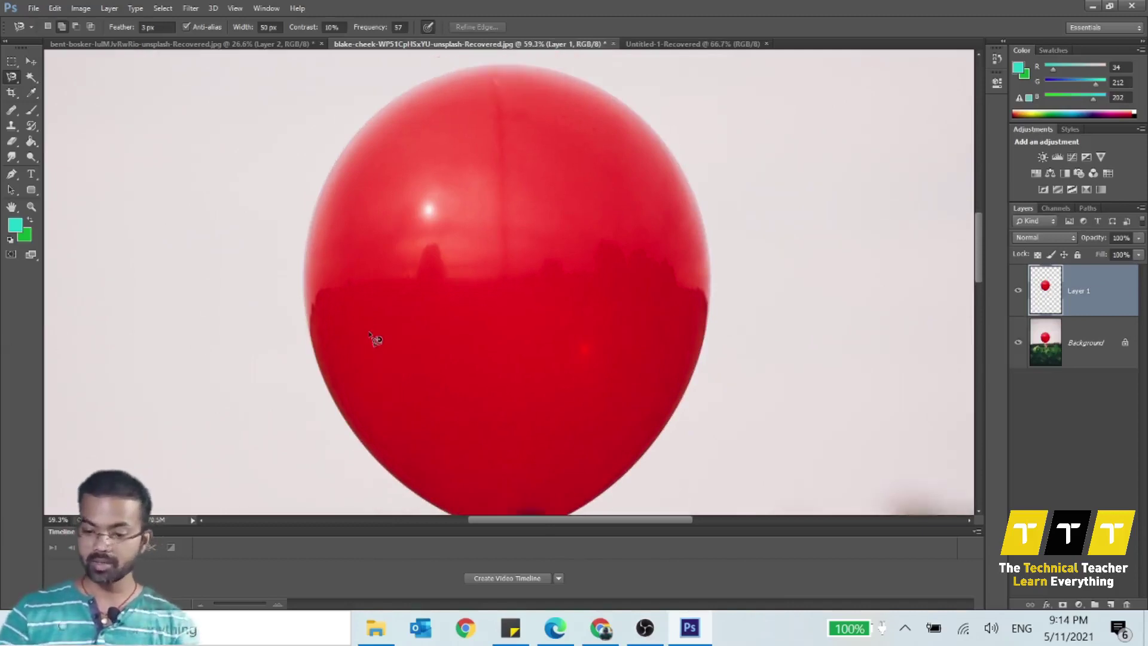
{"action": "right_click", "coordinate": [14, 82]}
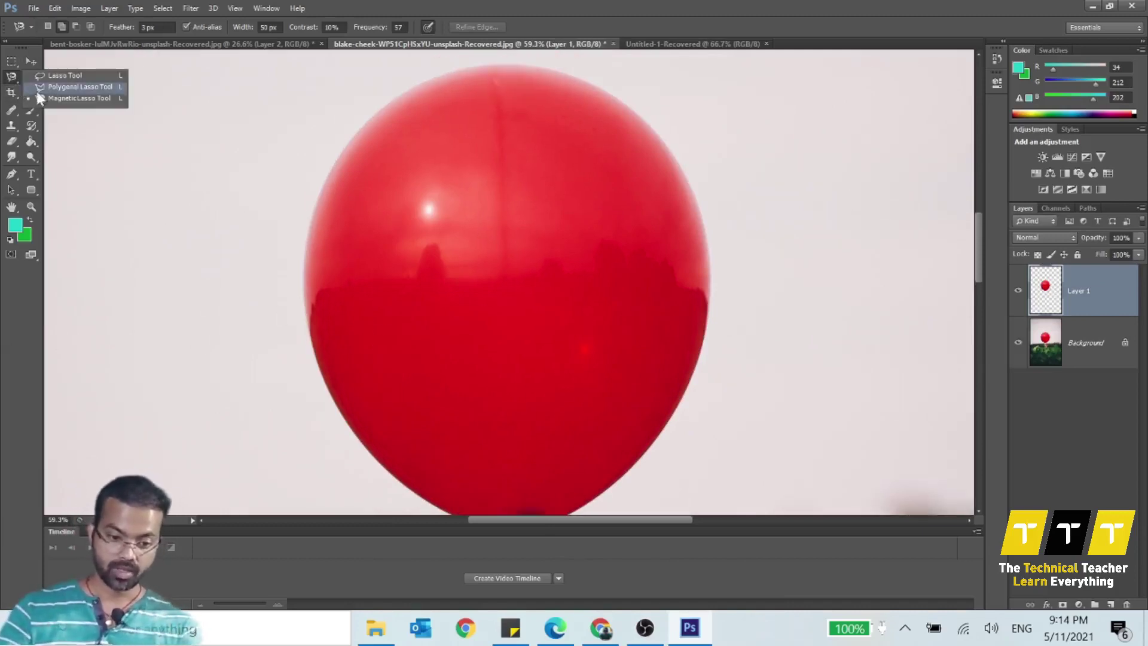
{"action": "left_click", "coordinate": [94, 160]}
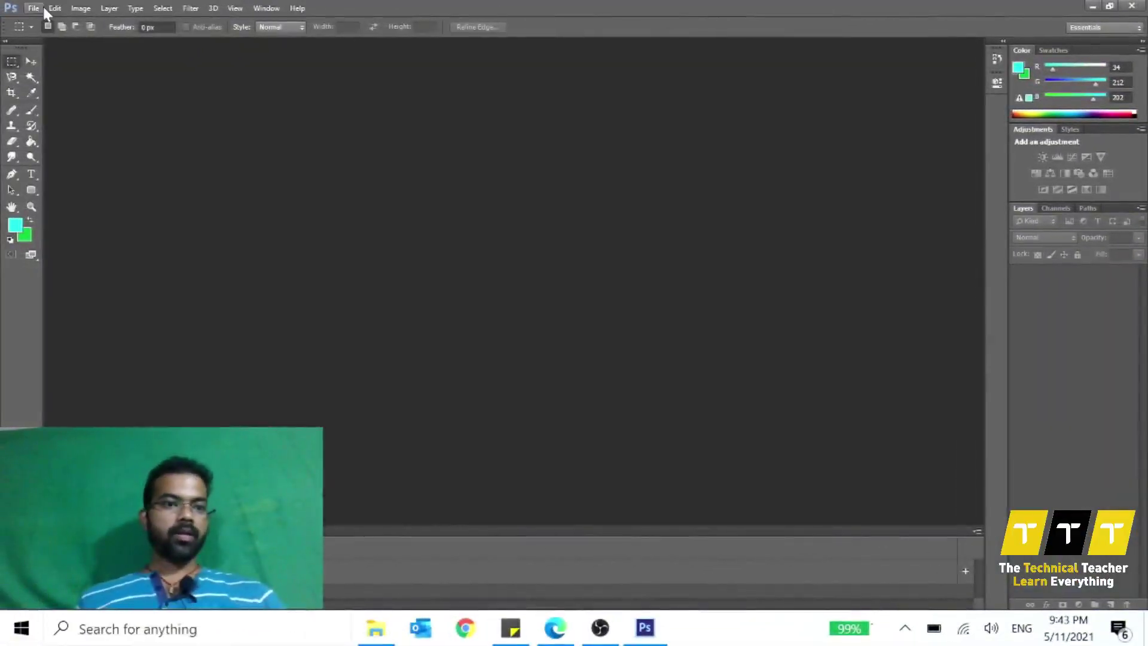
Choose the Magic Wand tool and open the city-park-blue-sky-with-downtown-skyline-background image from the Downloads folder
{"action": "left_click", "coordinate": [32, 78]}
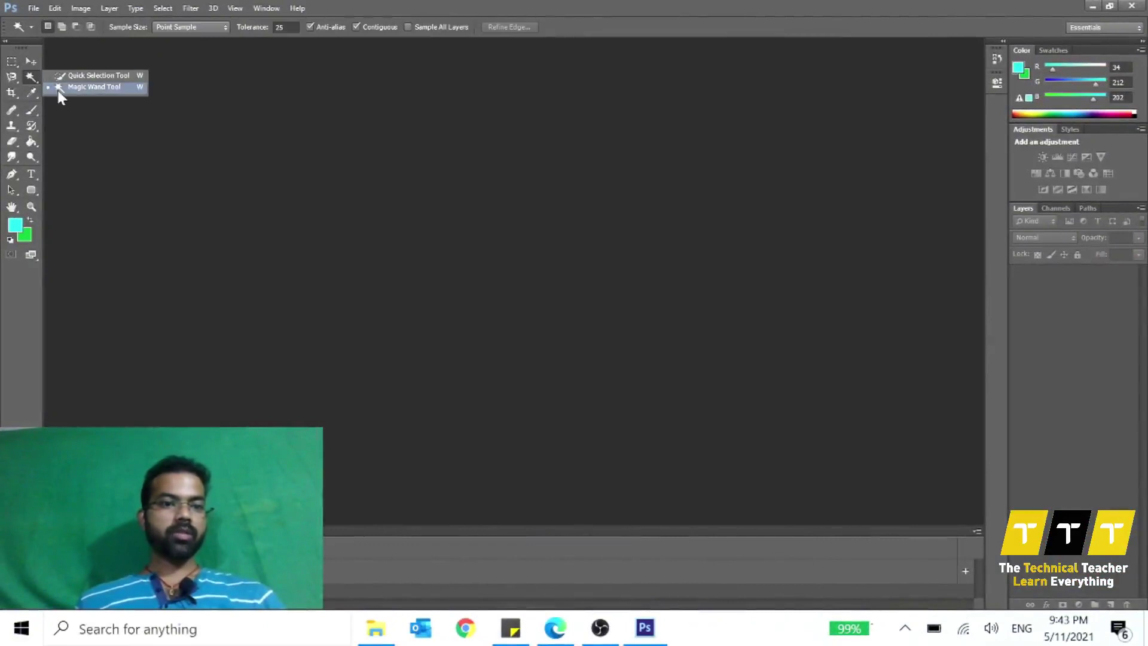
{"action": "left_click", "coordinate": [57, 89]}
{"action": "left_click", "coordinate": [33, 8]}
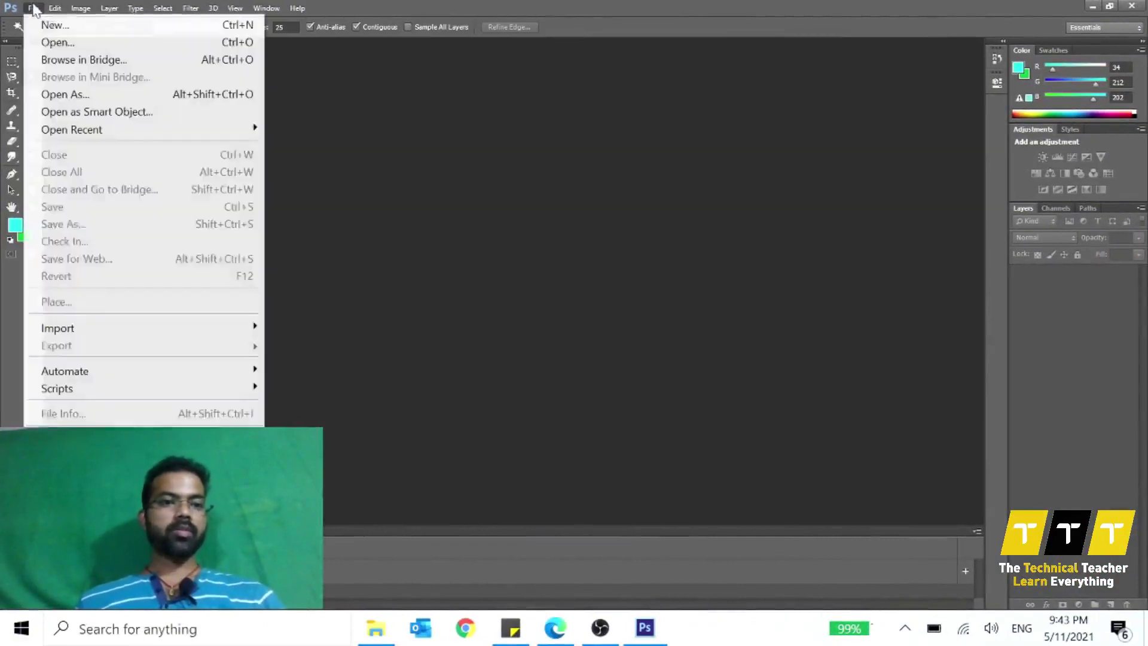
{"action": "left_click", "coordinate": [62, 43]}
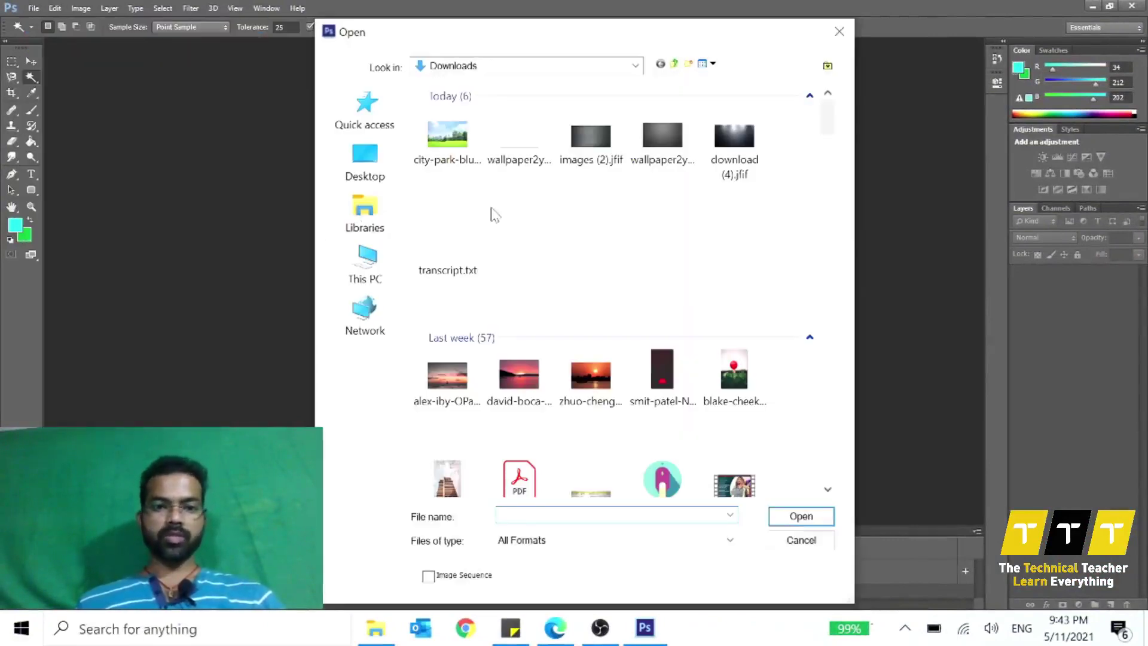
{"action": "left_click", "coordinate": [447, 136]}
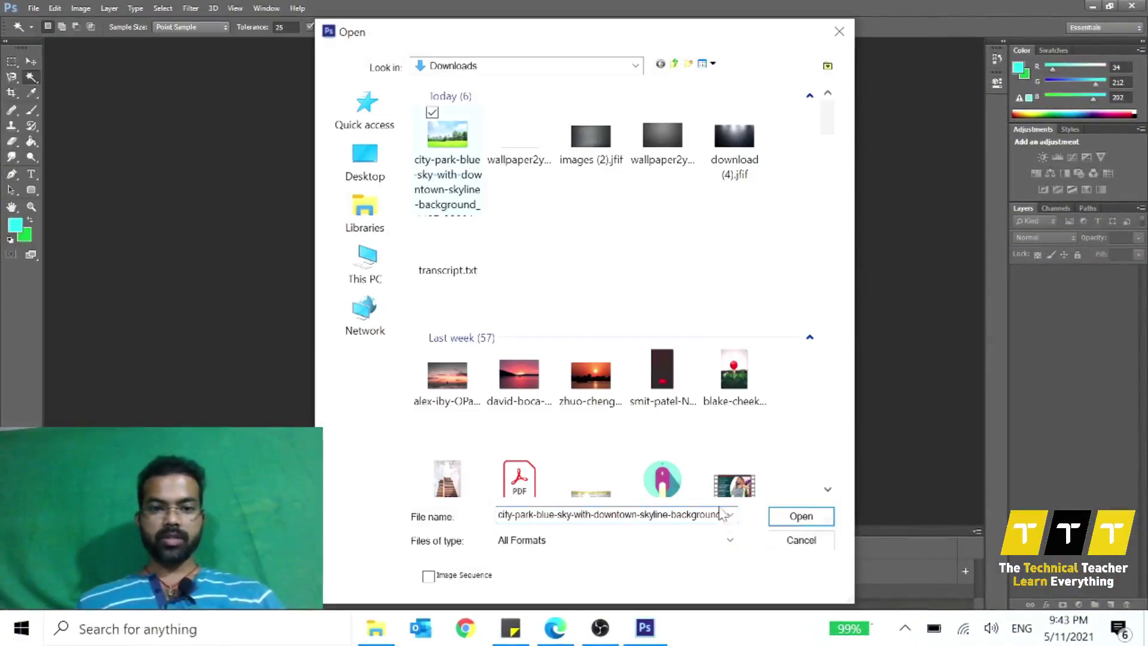
{"action": "left_click", "coordinate": [800, 516]}
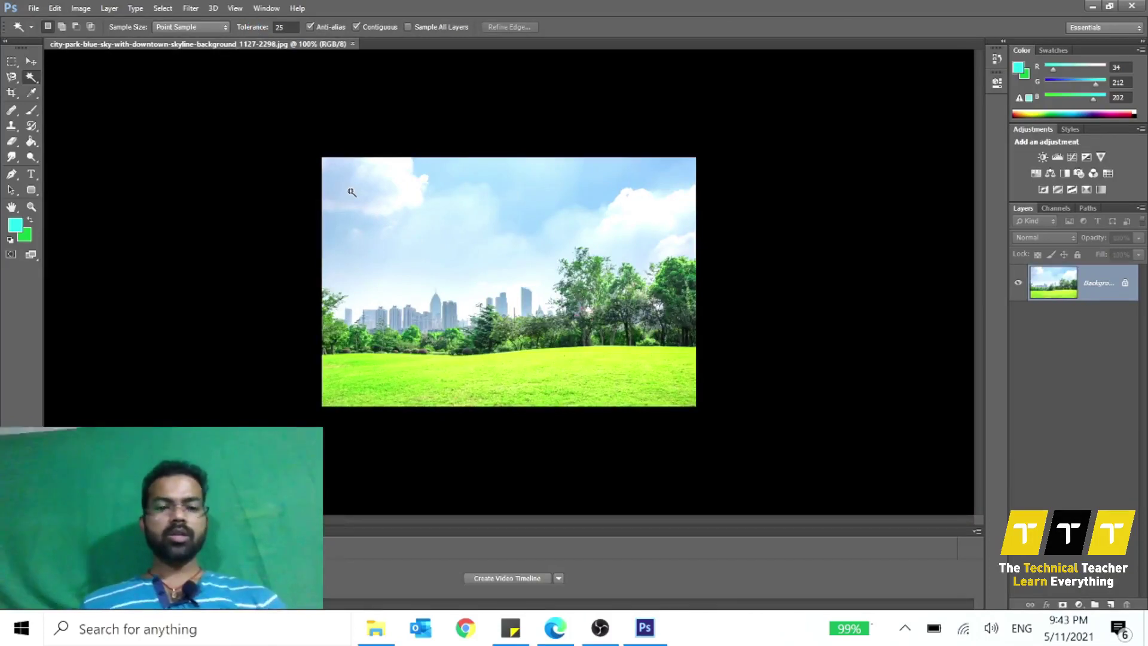
Select the whole sky and its clouds down to the skyline with the Magic Wand at tolerance 25, adding area after area
{"action": "left_click", "coordinate": [350, 190]}
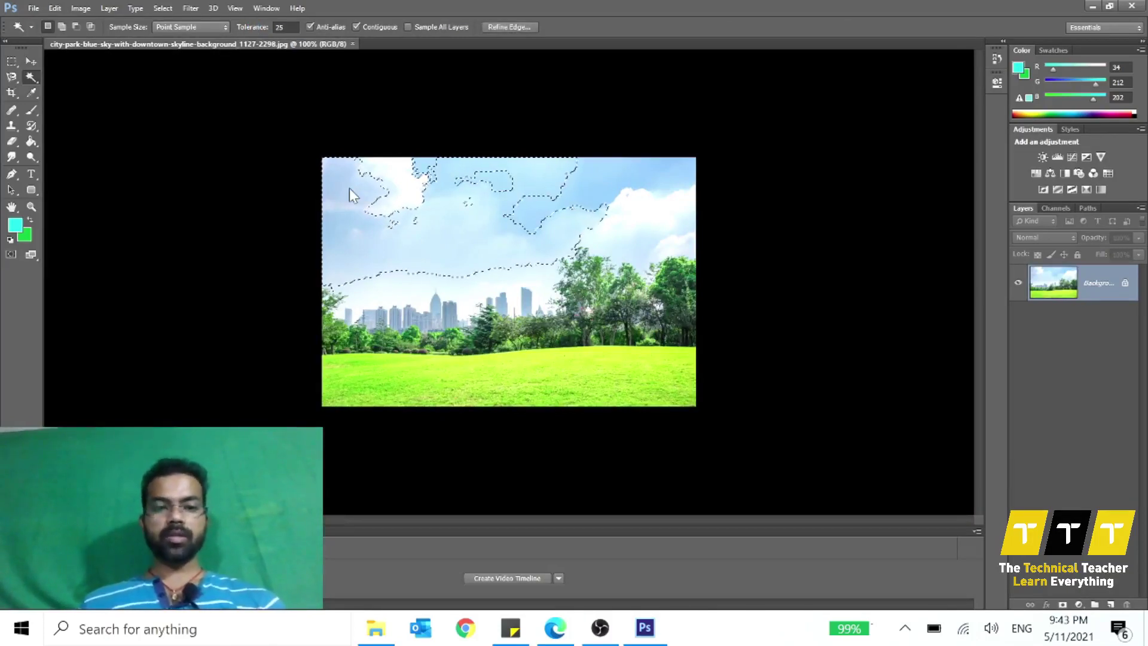
{"action": "left_click", "coordinate": [395, 183]}
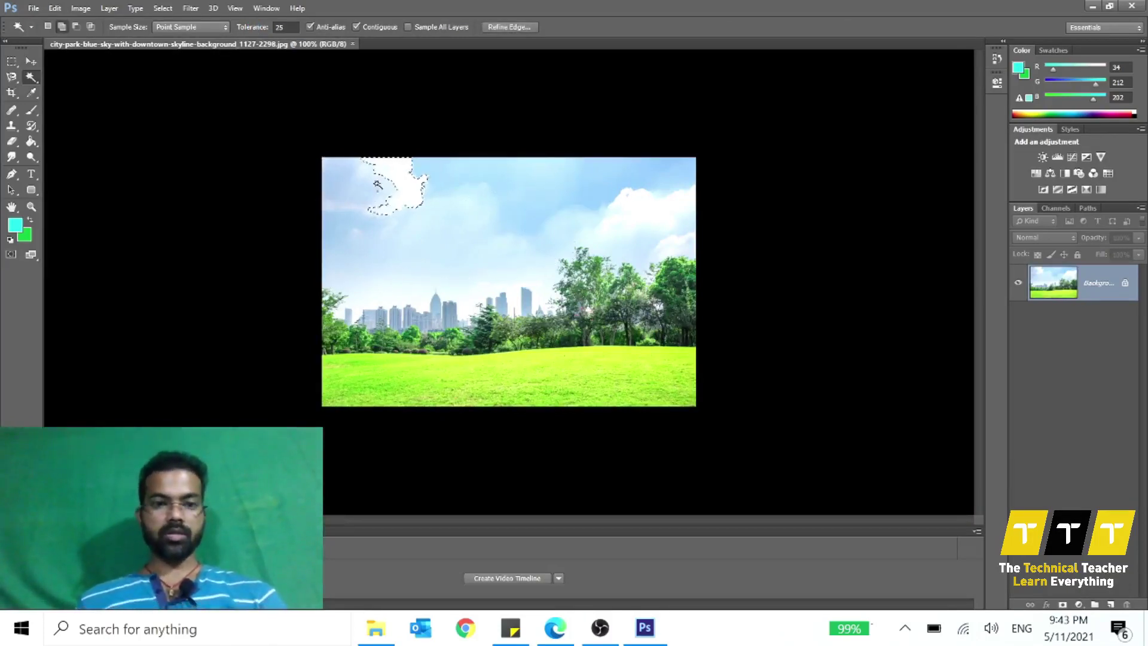
{"action": "left_click", "coordinate": [367, 184], "text": "shift"}
{"action": "left_click", "coordinate": [524, 170]}
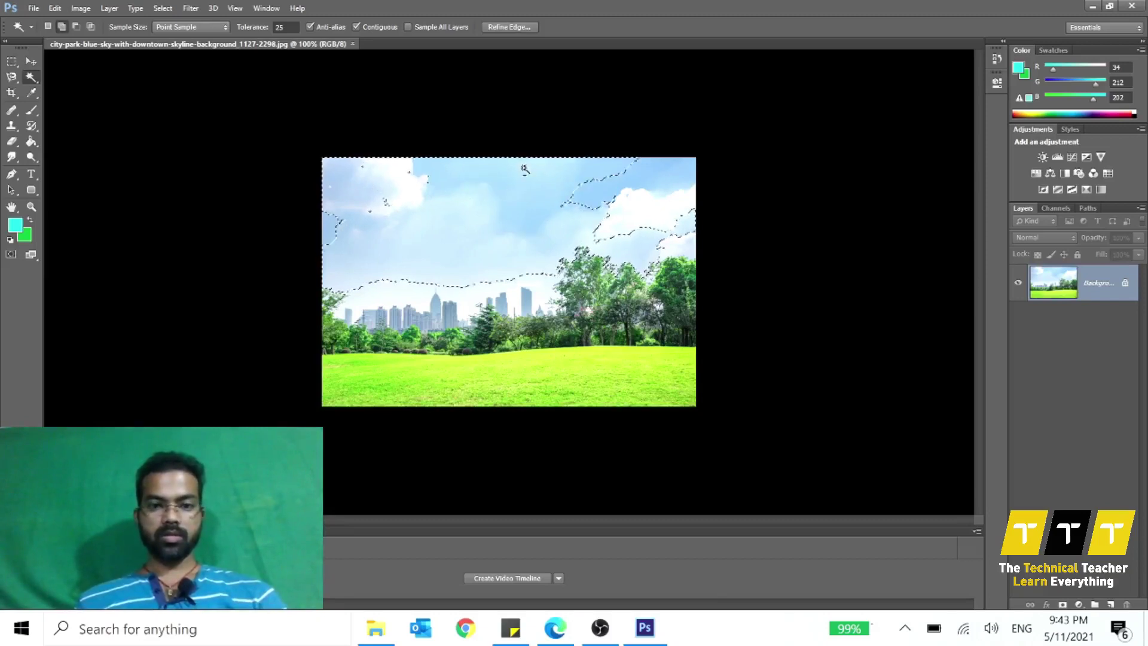
{"action": "left_click", "coordinate": [633, 164]}
{"action": "left_click", "coordinate": [663, 210]}
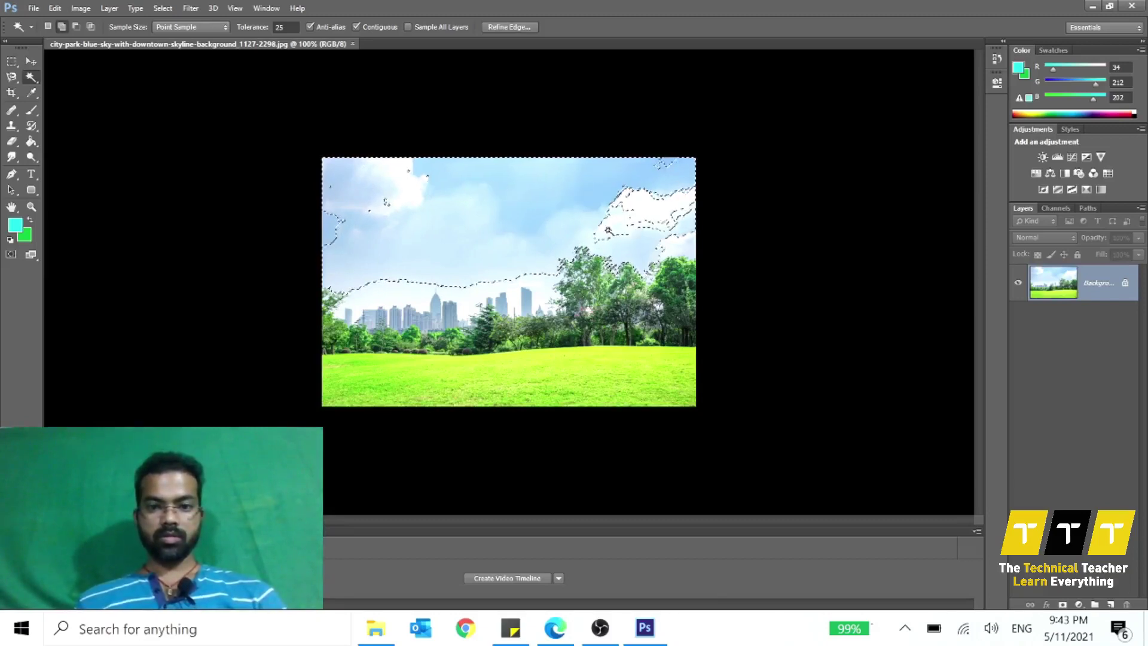
{"action": "left_click", "coordinate": [394, 299]}
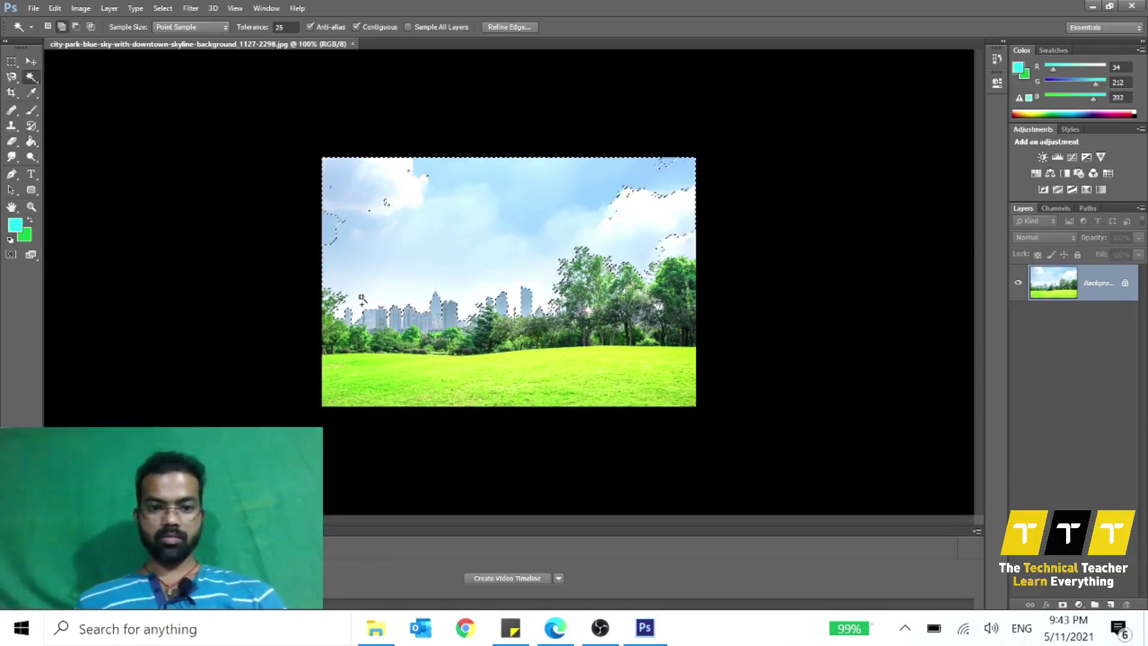
{"action": "left_click", "coordinate": [669, 163]}
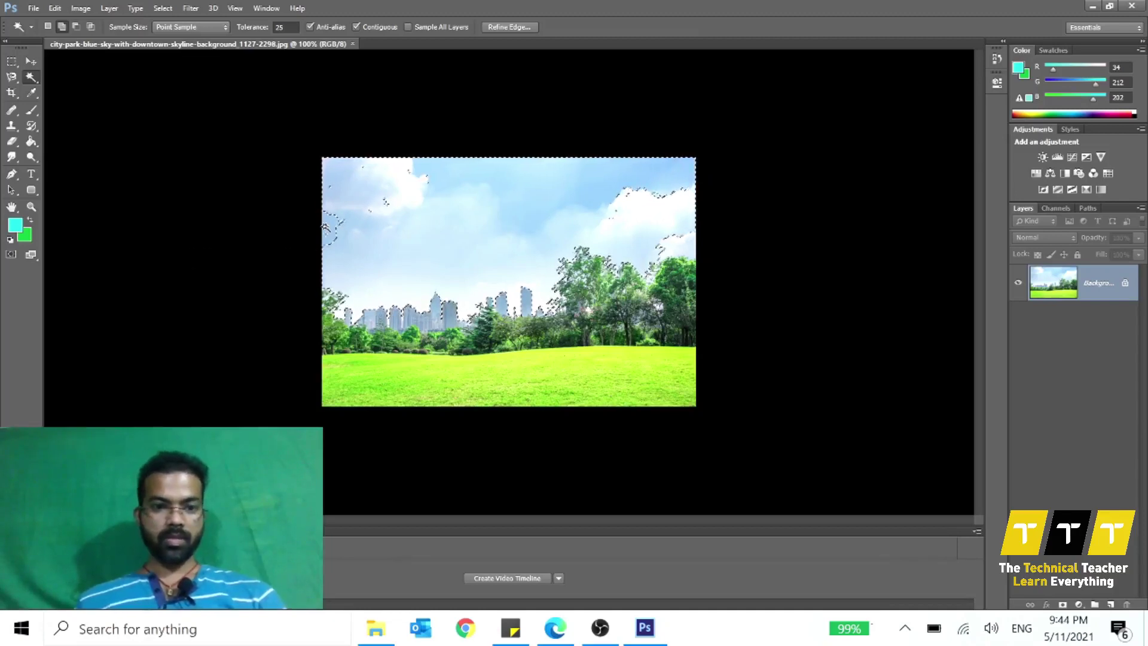
{"action": "left_click", "coordinate": [407, 194]}
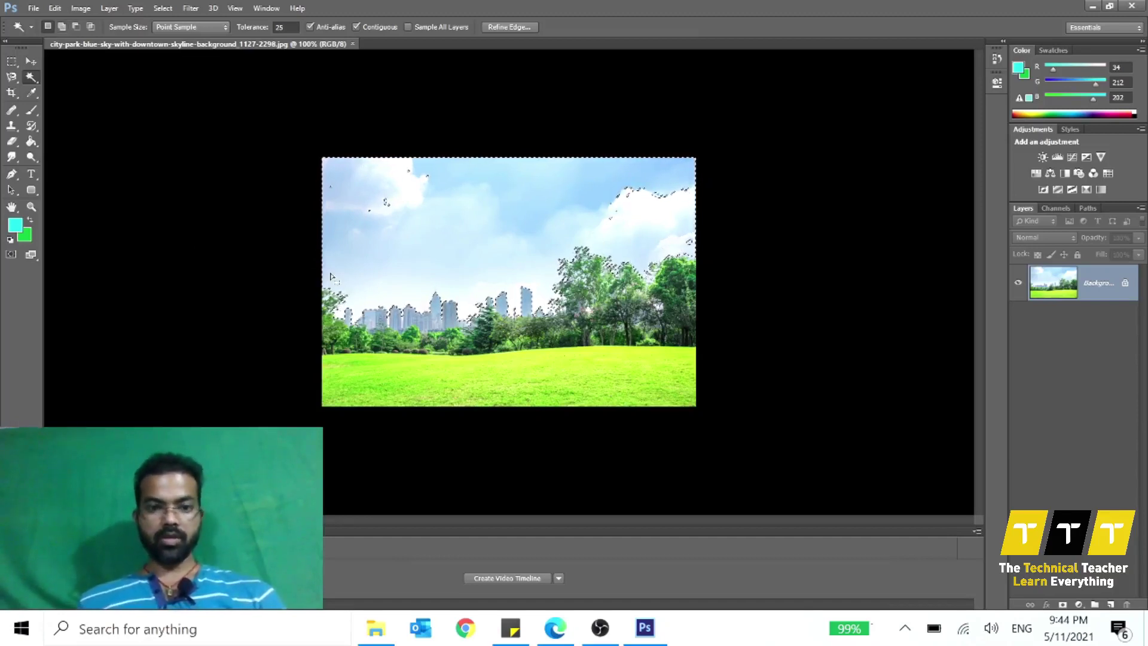
Invert the sky selection, copy the park and skyline to a new layer, and hide the Background layer
{"action": "right_click", "coordinate": [409, 216]}
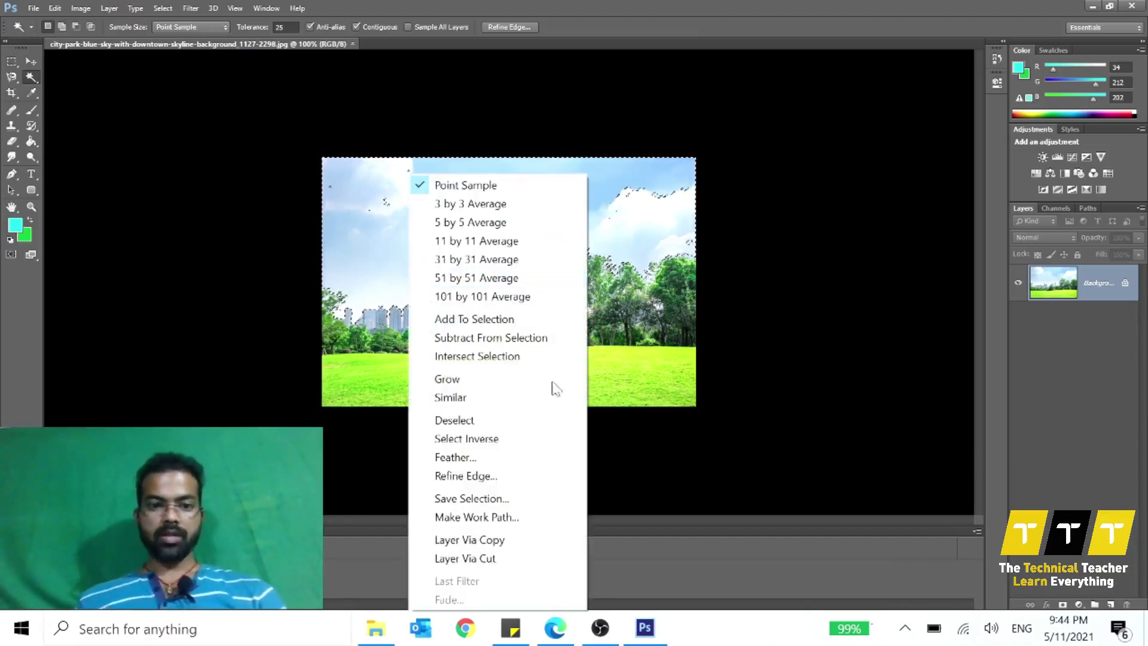
{"action": "left_click", "coordinate": [501, 437]}
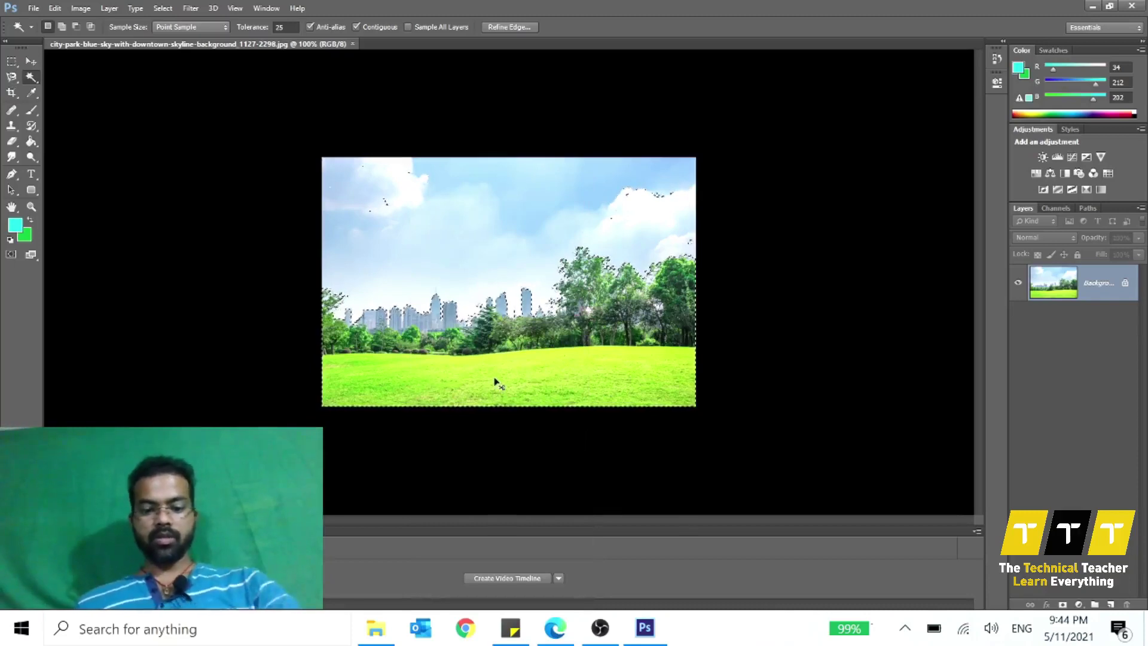
{"action": "key", "text": "ctrl+j"}
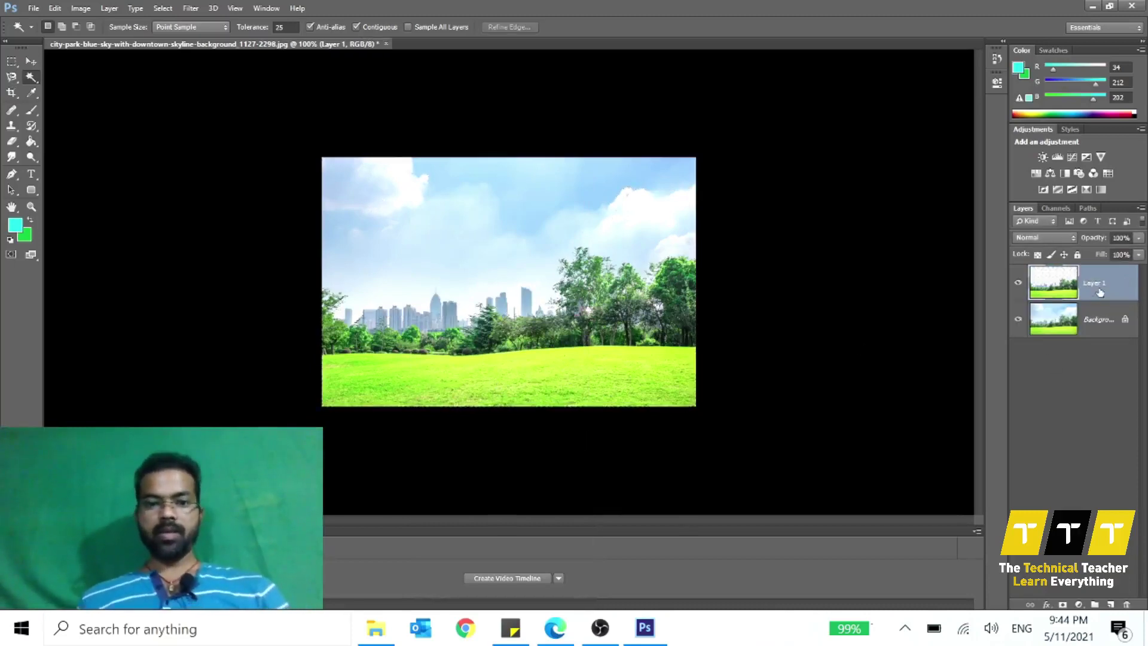
{"action": "left_click", "coordinate": [1020, 321]}
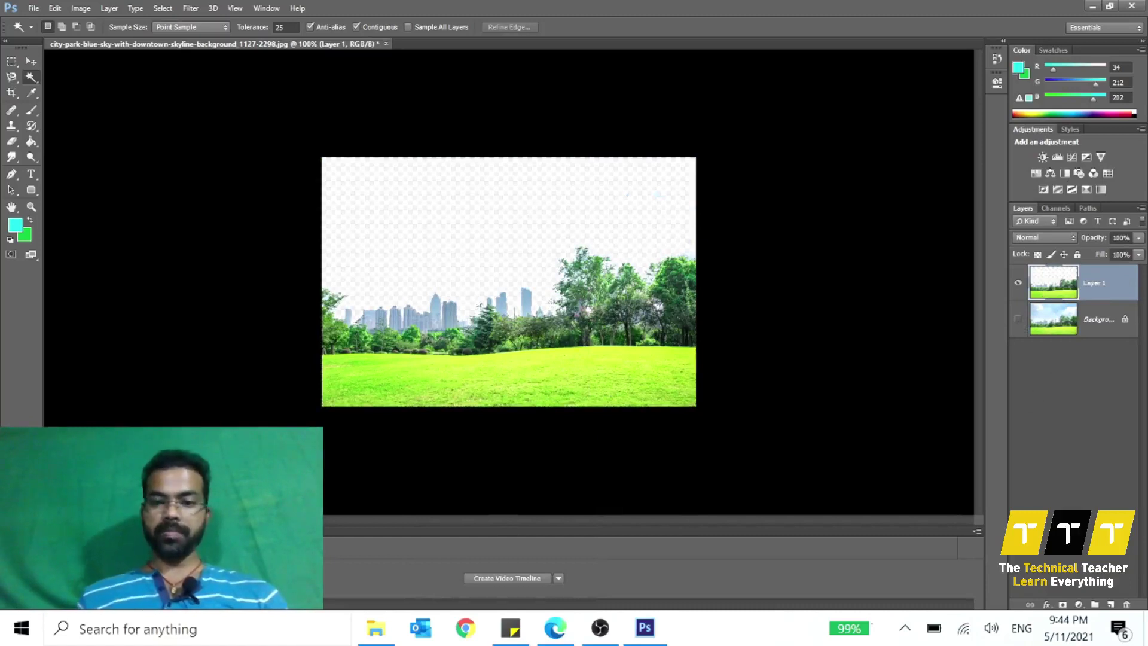
Switch to Chrome and search Google for "sky with city"
{"action": "left_click", "coordinate": [465, 629]}
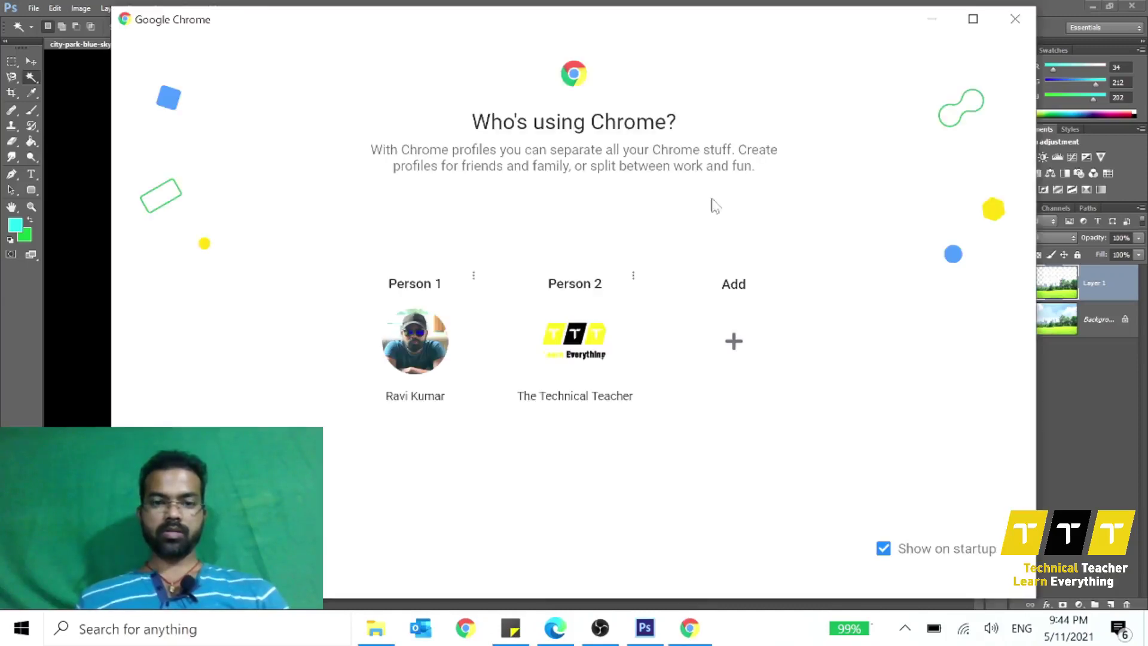
{"action": "left_click", "coordinate": [422, 361]}
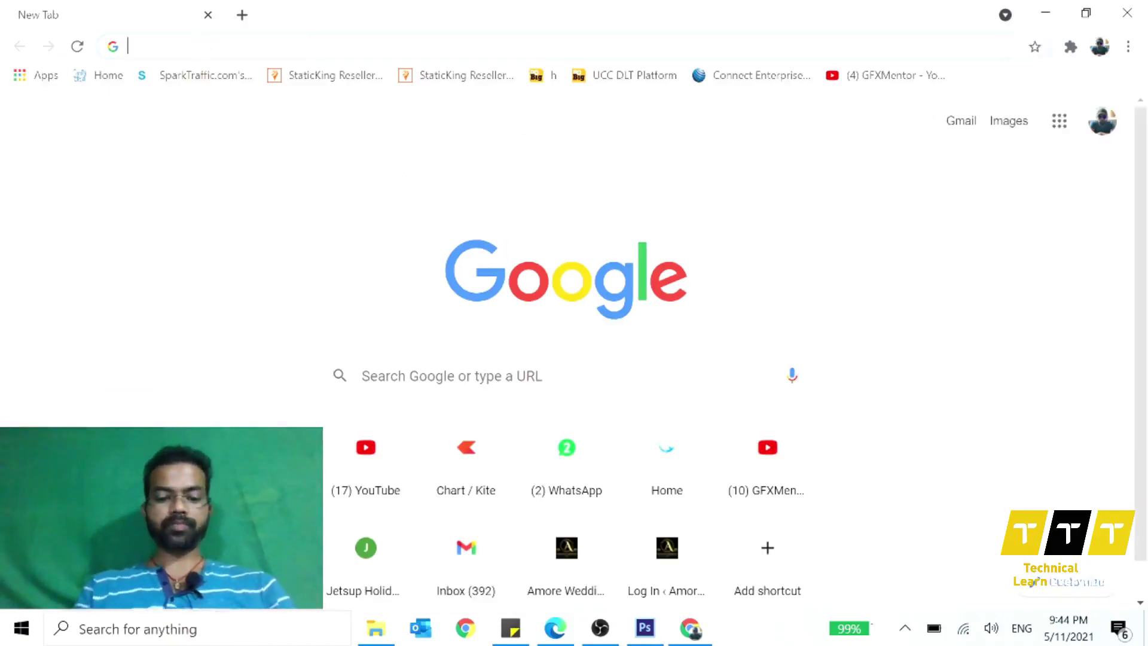
{"action": "type", "text": "sky"}
{"action": "key", "text": "Return"}
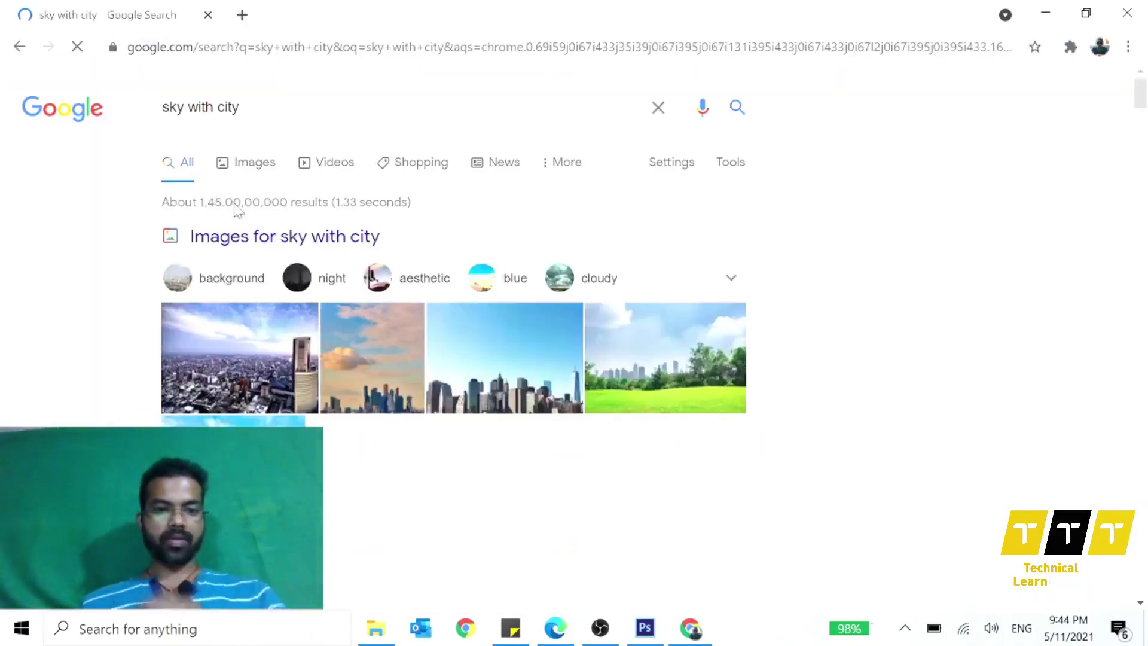
Open the teal-sky City Sky Pictures result from Unsplash and copy the image
{"action": "left_click", "coordinate": [208, 350]}
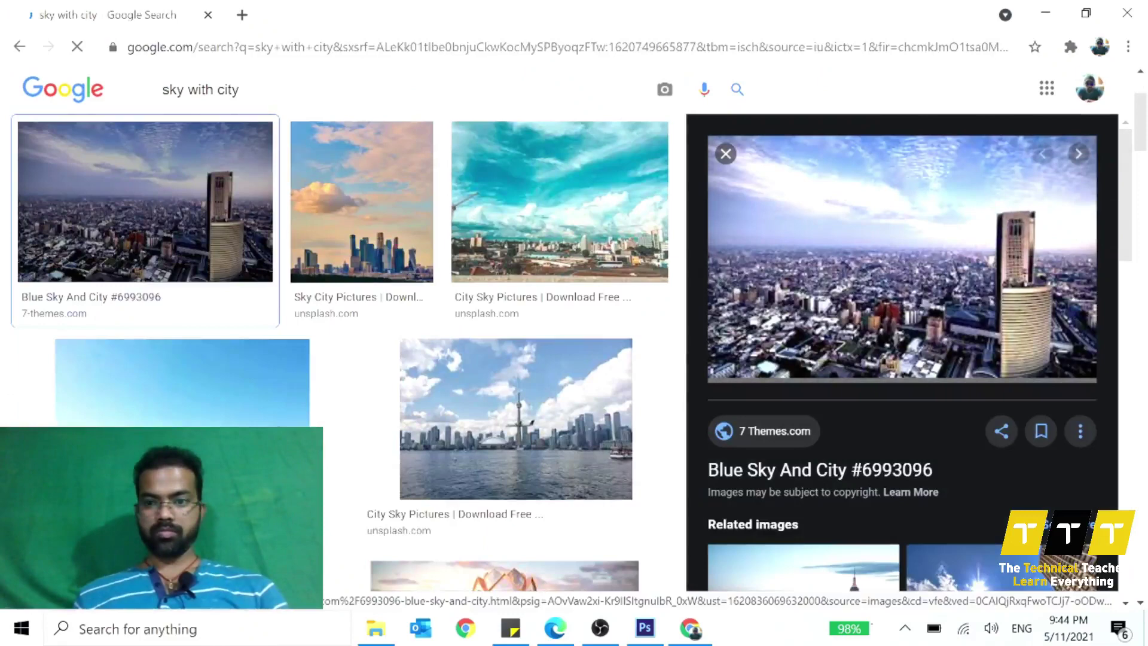
{"action": "left_click", "coordinate": [551, 184]}
{"action": "right_click", "coordinate": [822, 276]}
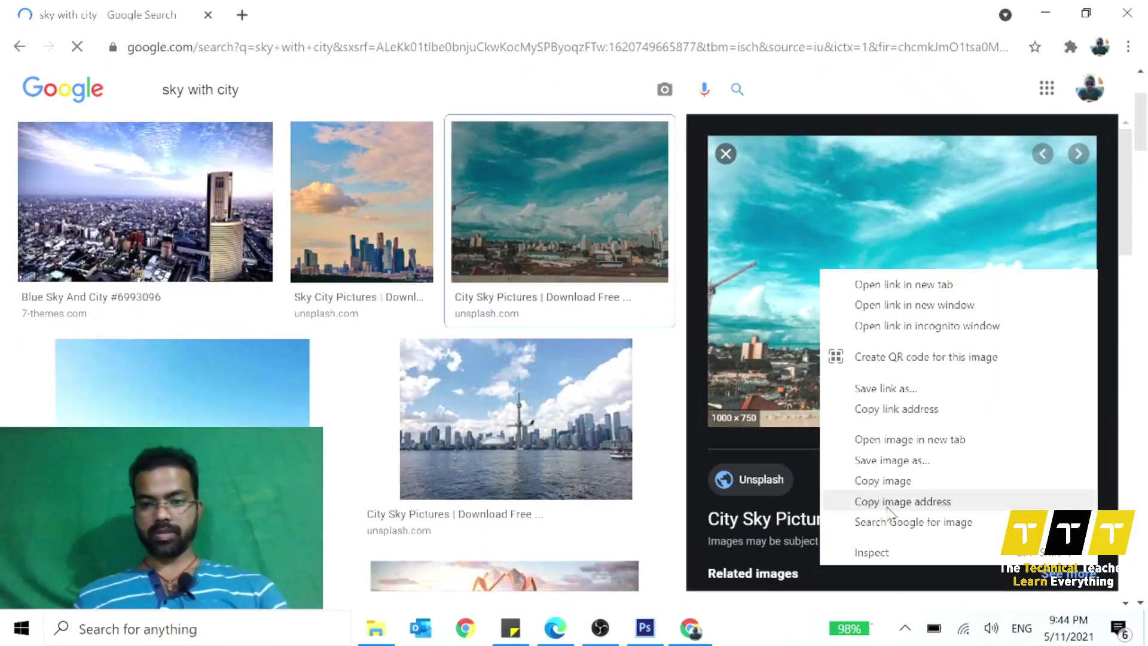
{"action": "left_click", "coordinate": [883, 481]}
Switch back to Photoshop, paste the copied sky and move its layer beneath the park cutout layer
{"action": "left_click", "coordinate": [644, 628]}
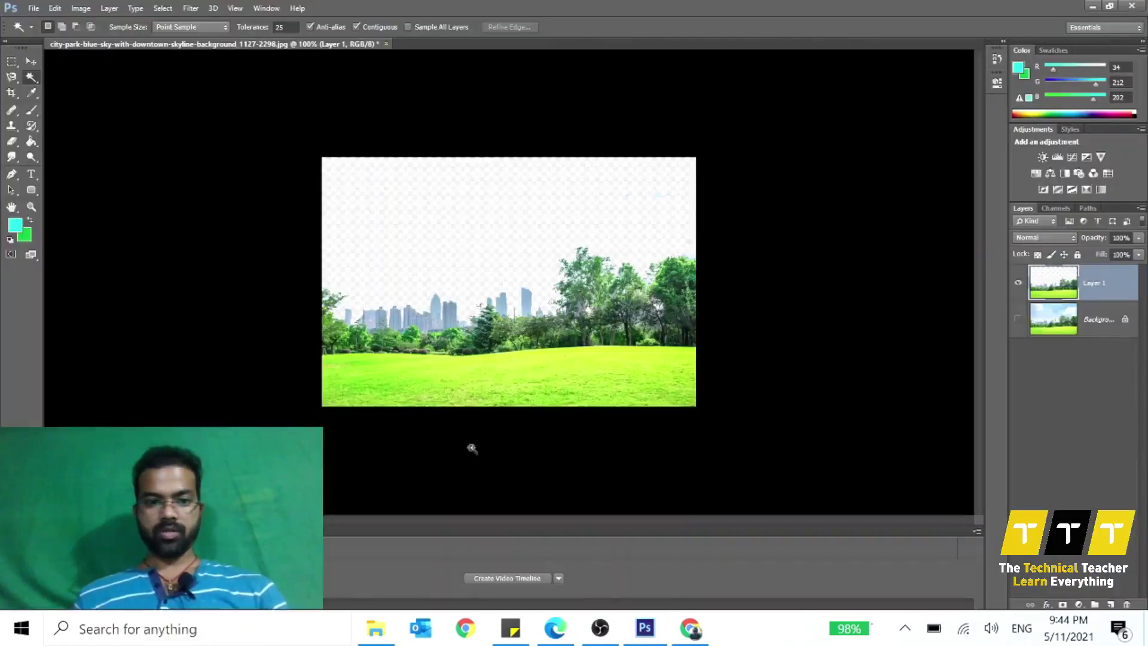
{"action": "key", "text": "ctrl+v"}
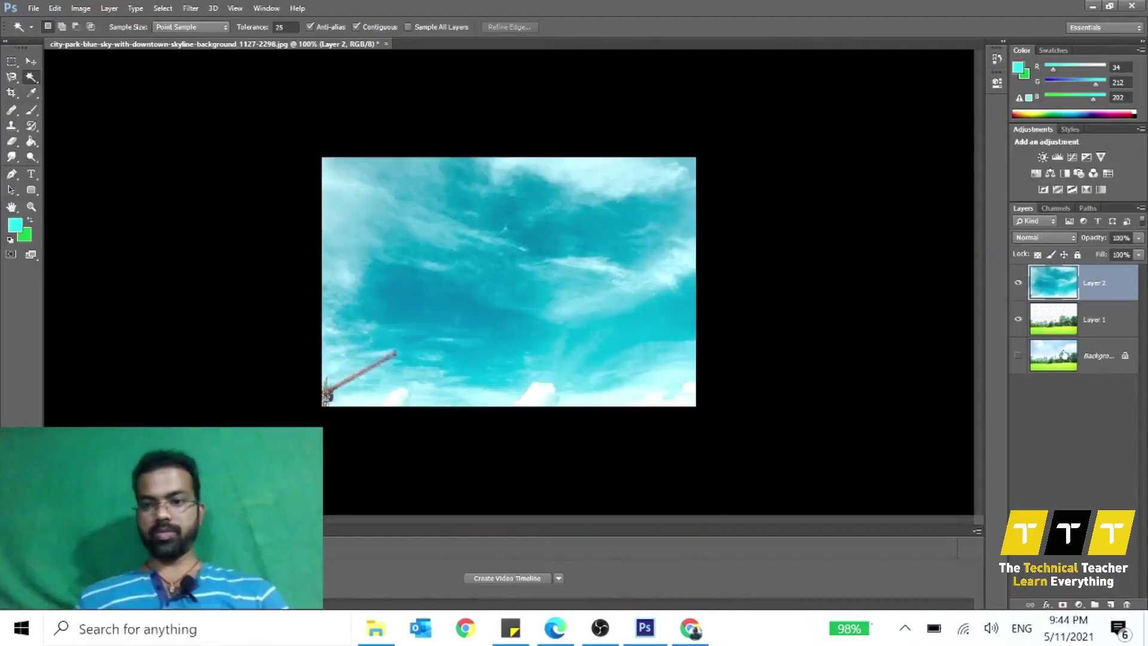
{"action": "left_click_drag", "start_coordinate": [1108, 275], "coordinate": [1089, 344]}
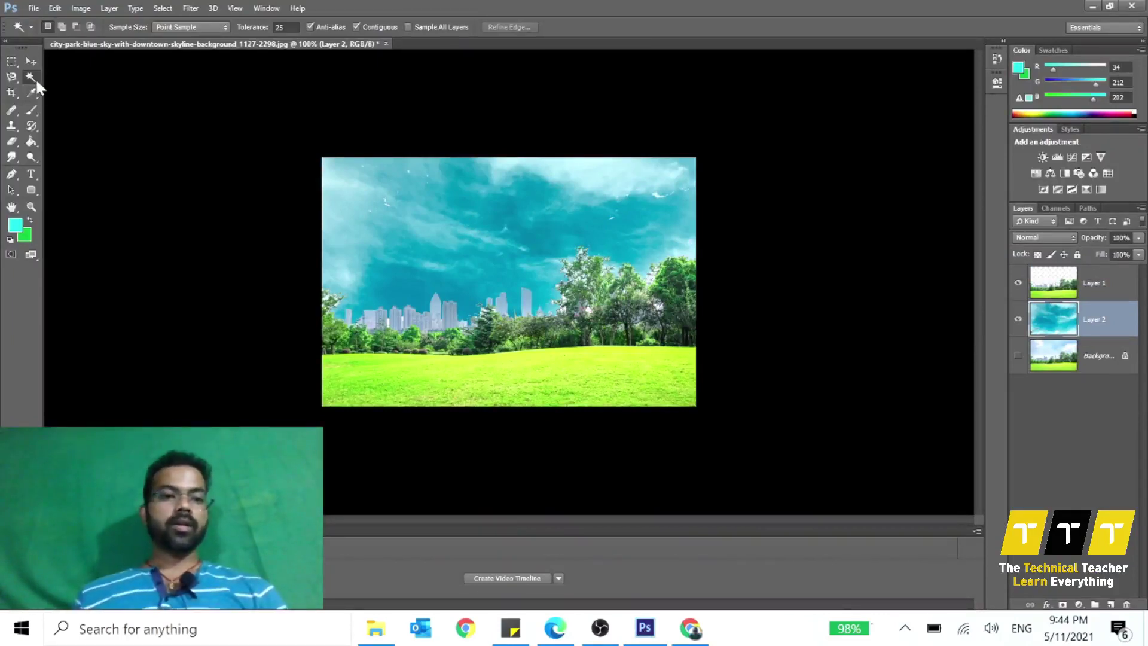
Vary the Magic Wand's tolerance, lowering it to 10 and raising it to 24 before a further small adjustment
{"action": "left_click_drag", "start_coordinate": [260, 29], "coordinate": [250, 28]}
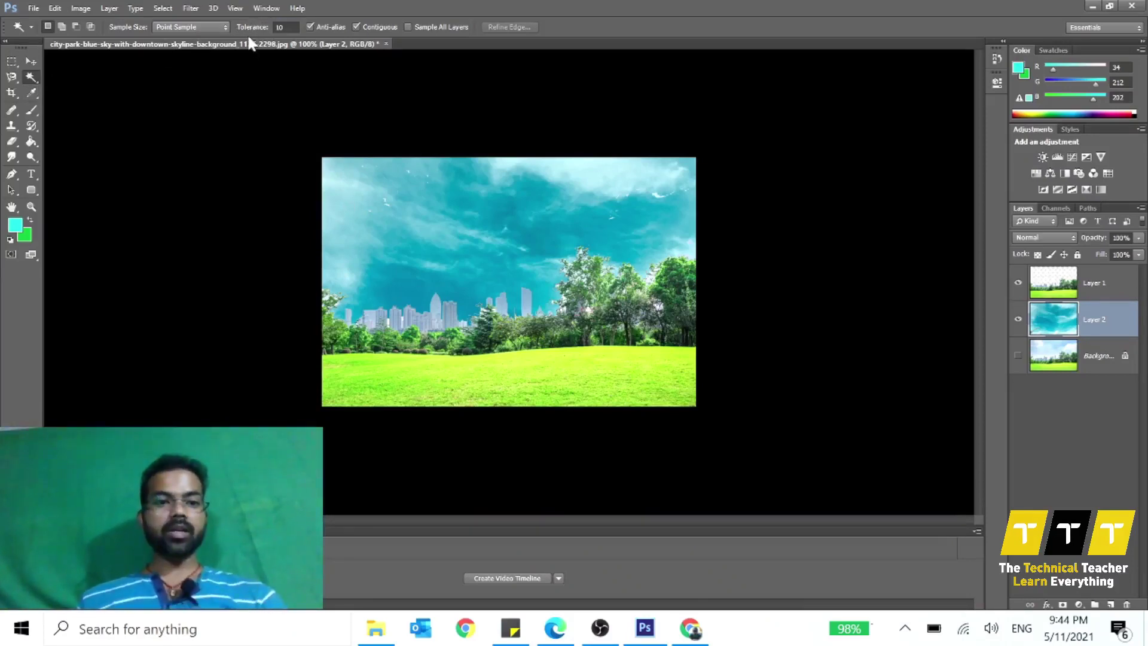
{"action": "left_click_drag", "start_coordinate": [247, 30], "coordinate": [255, 30]}
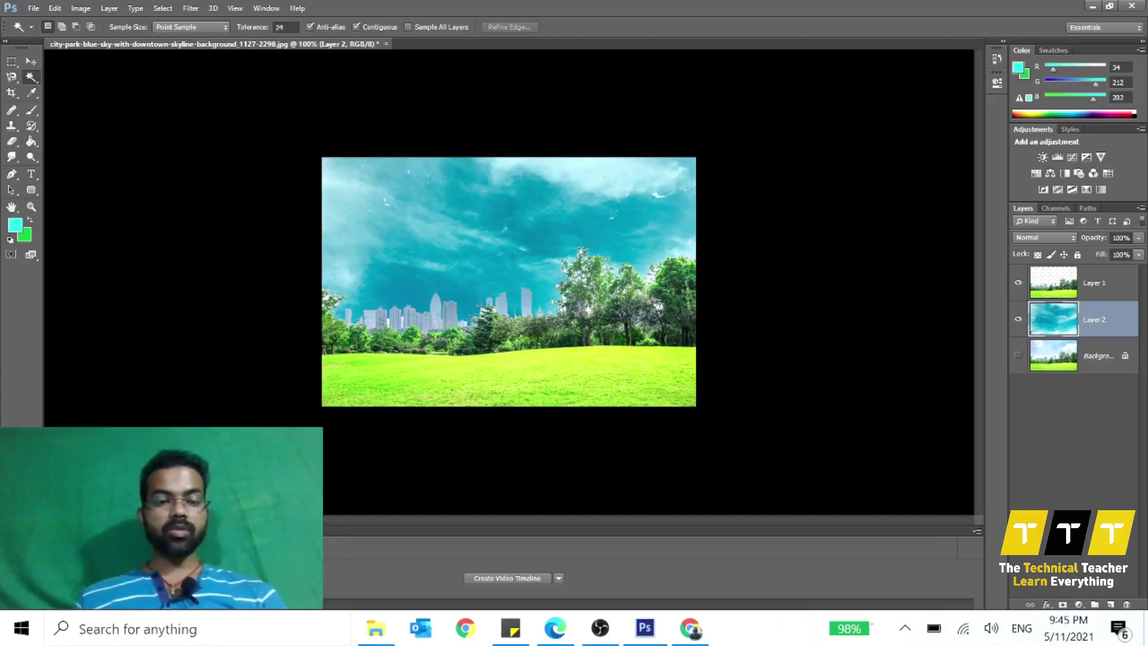
{"action": "double_click", "coordinate": [280, 27]}
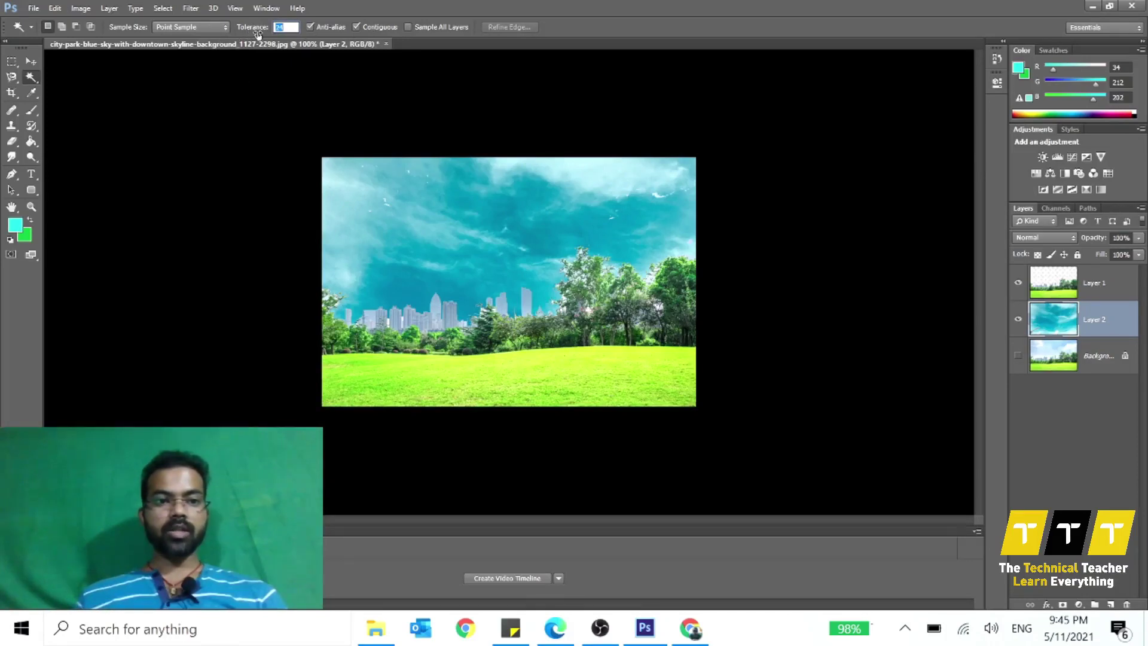
{"action": "left_click_drag", "start_coordinate": [252, 34], "coordinate": [254, 35]}
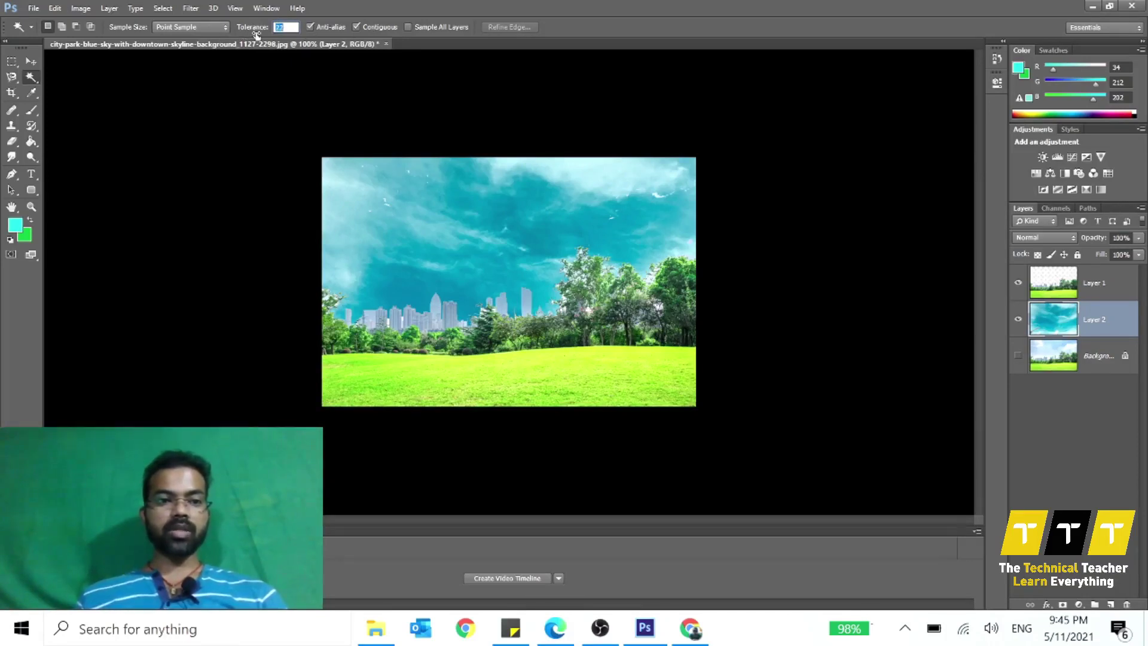
Choose the Polygonal Lasso tool and set its feather to 3.7 px
{"action": "left_click", "coordinate": [13, 78]}
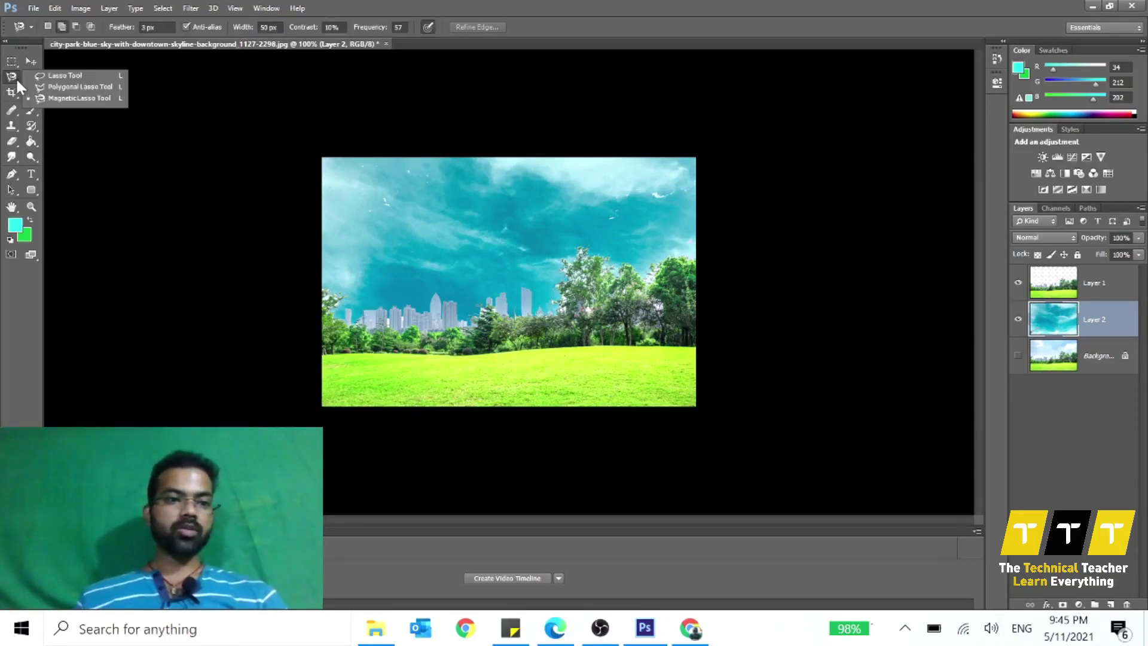
{"action": "left_click", "coordinate": [42, 83]}
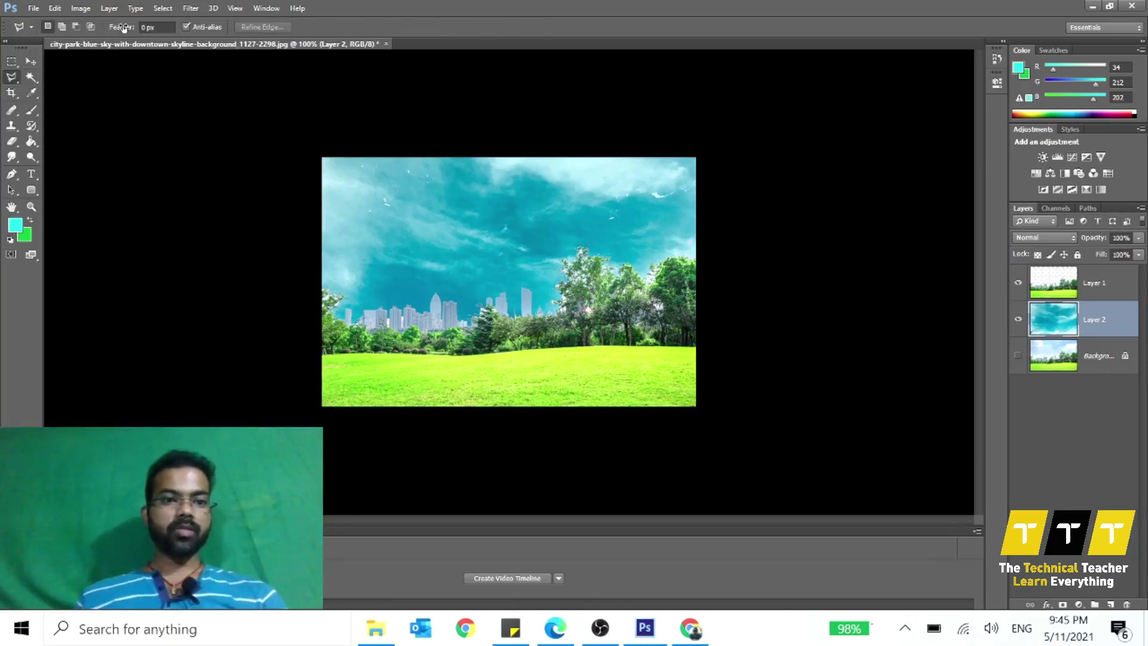
{"action": "left_click_drag", "start_coordinate": [123, 28], "coordinate": [119, 32]}
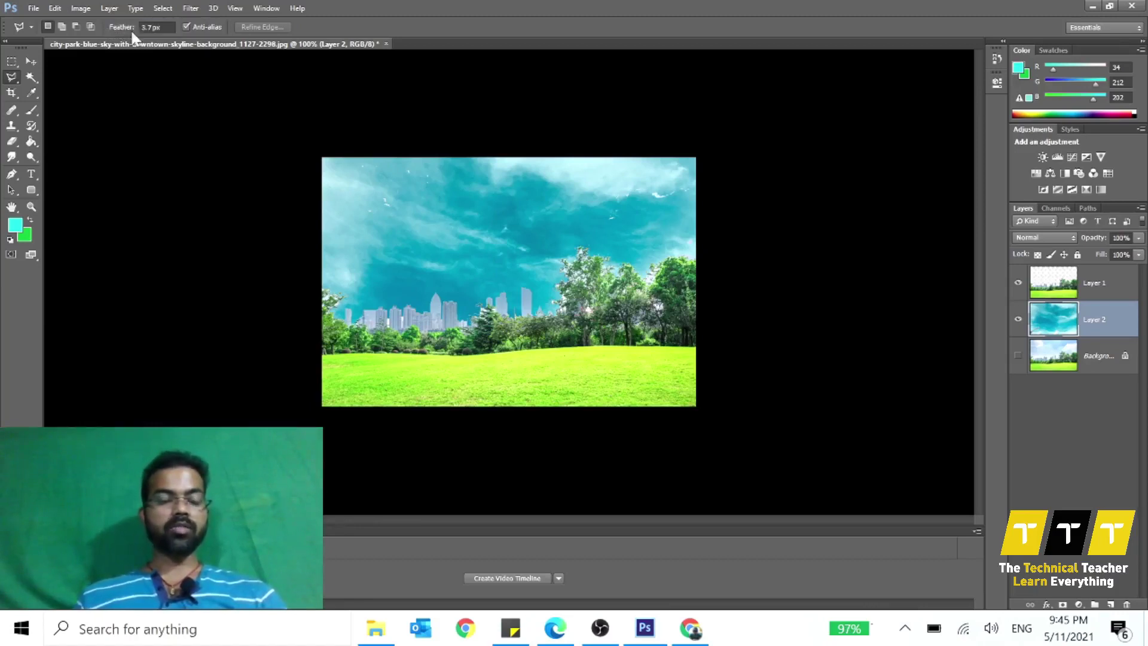
Switch to the Magic Wand, set its tolerance to 32 and sample different parts of the teal sky on Layer 2
{"action": "left_click", "coordinate": [38, 79]}
{"action": "right_click", "coordinate": [38, 79]}
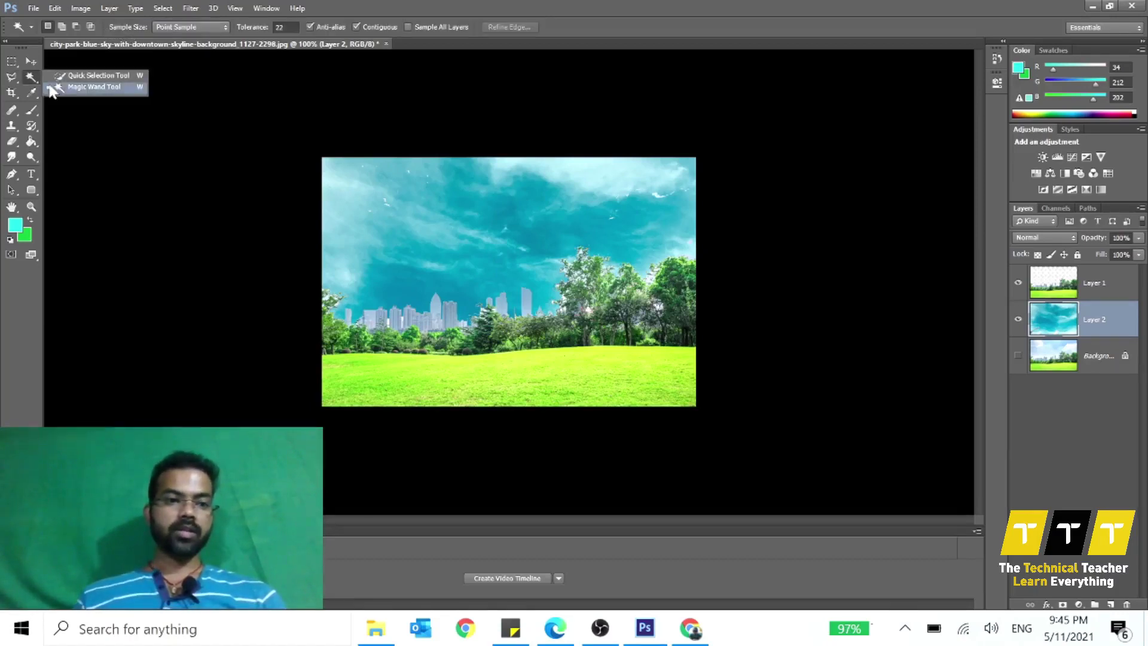
{"action": "left_click", "coordinate": [55, 89]}
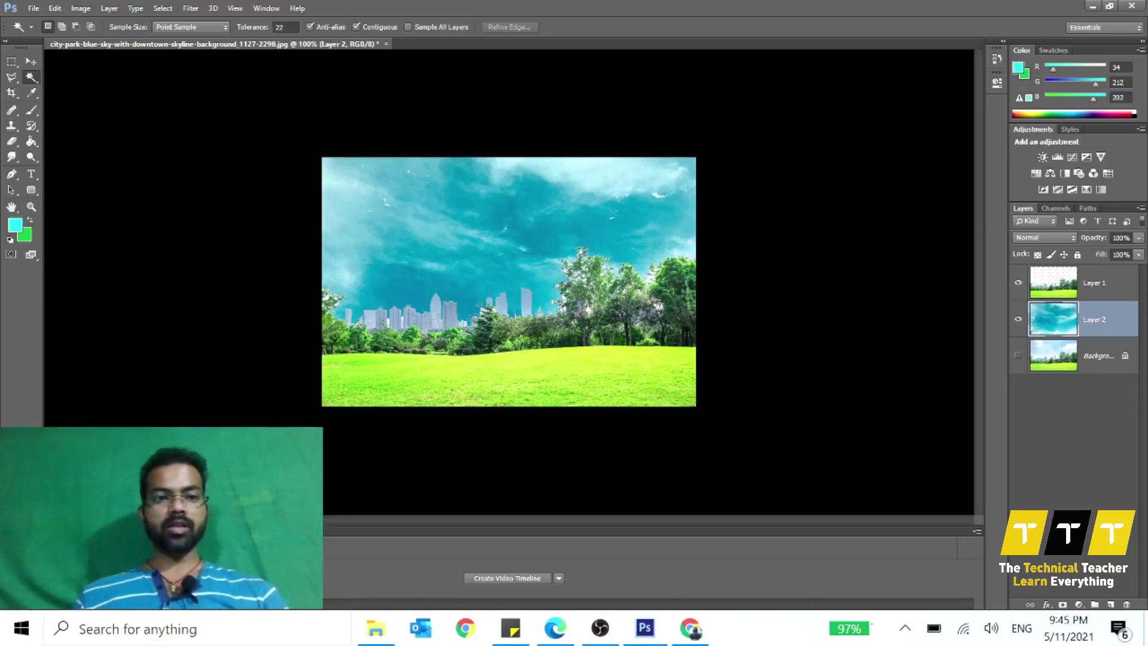
{"action": "double_click", "coordinate": [280, 27]}
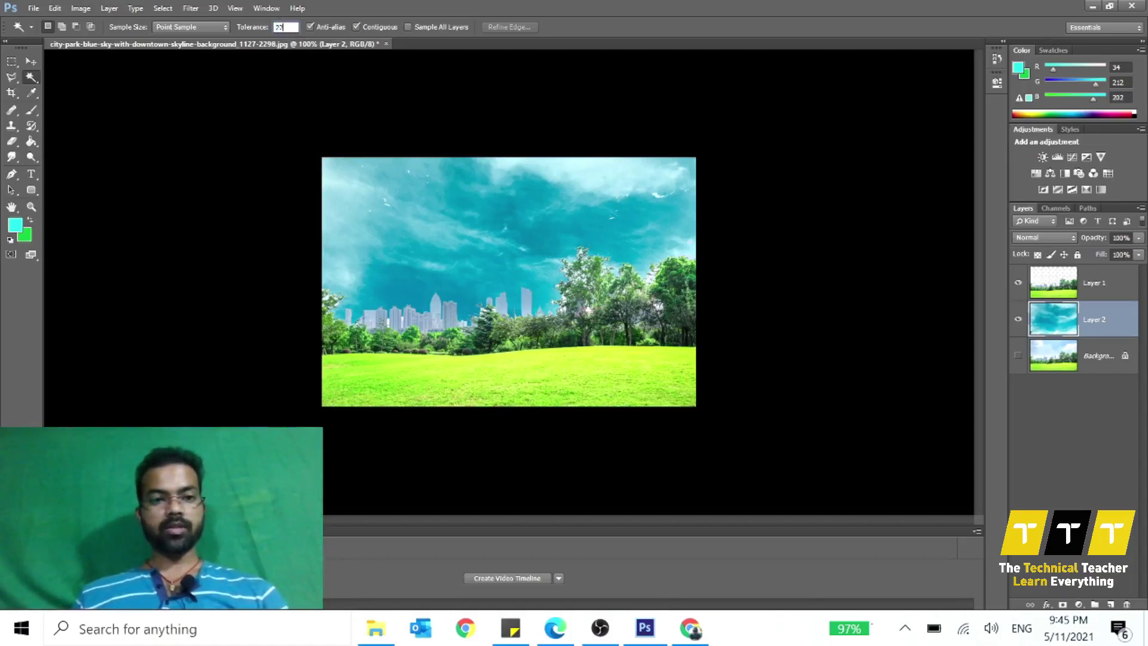
{"action": "type", "text": "32"}
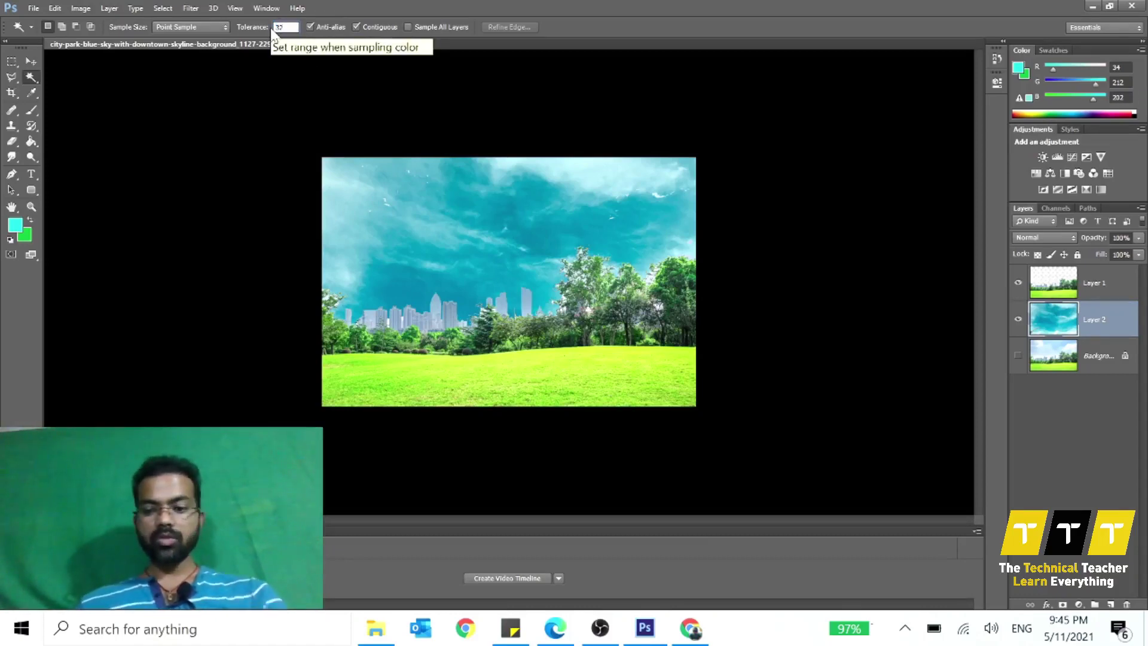
{"action": "key", "text": "Return"}
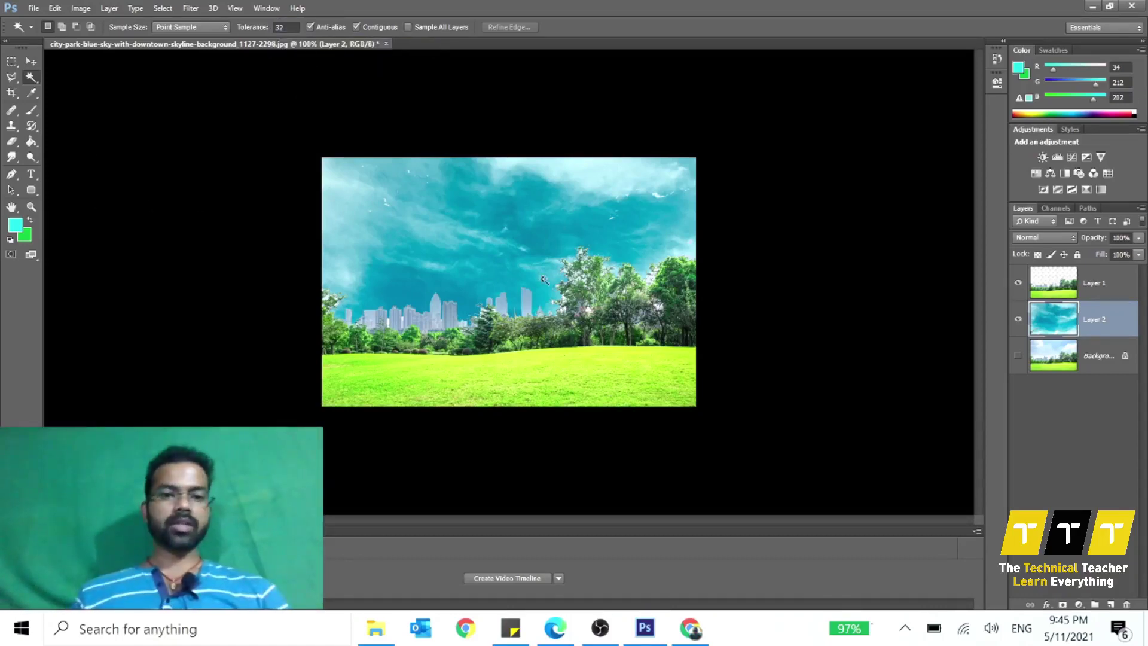
{"action": "left_click", "coordinate": [353, 191]}
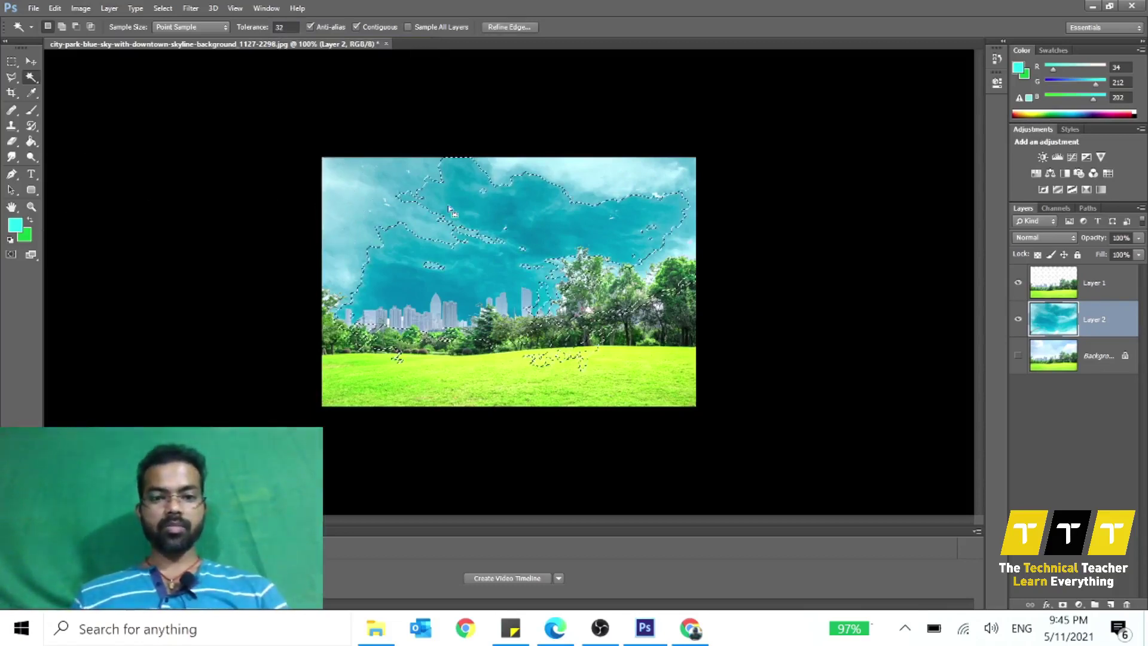
{"action": "left_click", "coordinate": [347, 198]}
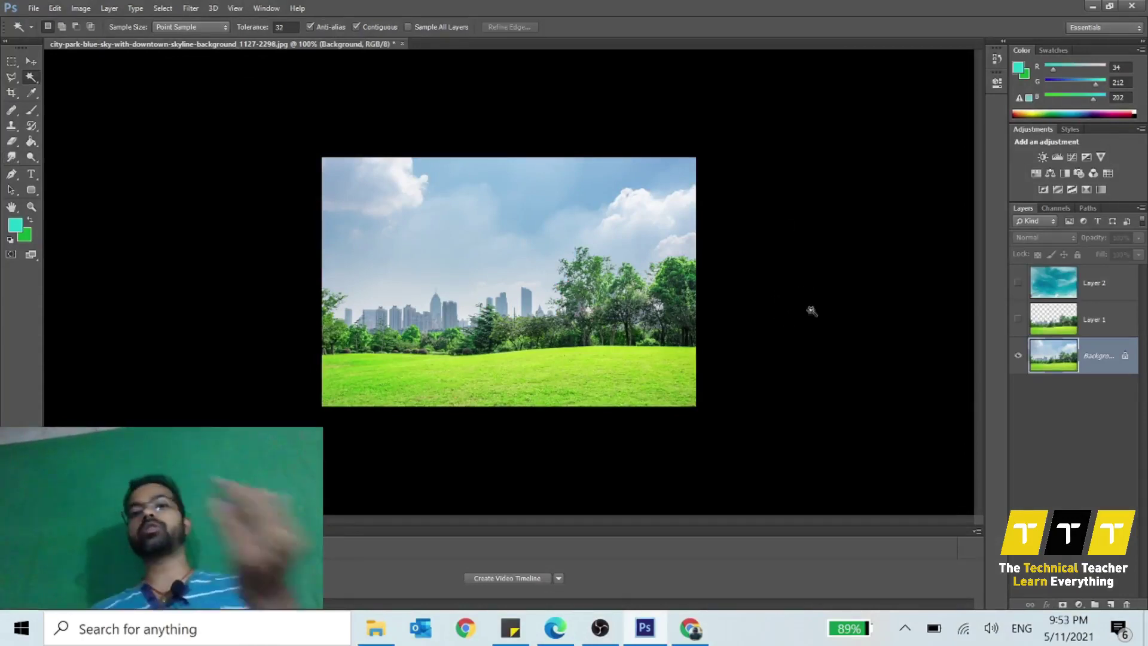
Sample the blue sky on the Background layer, clear the selection and sample it again with the tolerance set to 20
{"action": "left_click", "coordinate": [510, 191]}
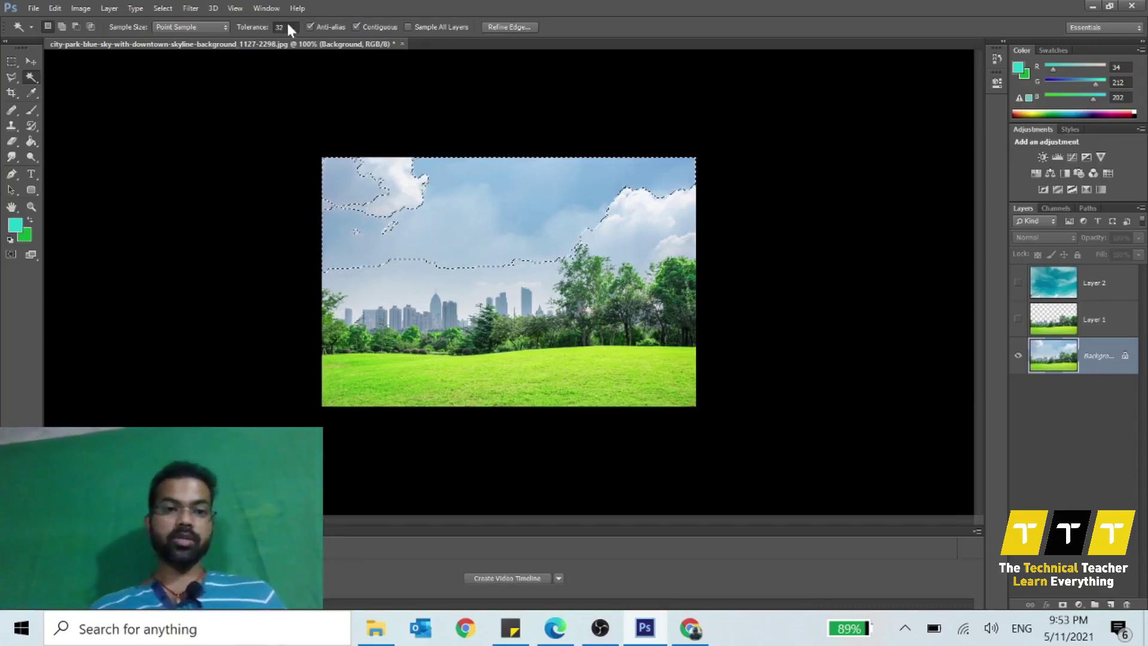
{"action": "left_click", "coordinate": [252, 28]}
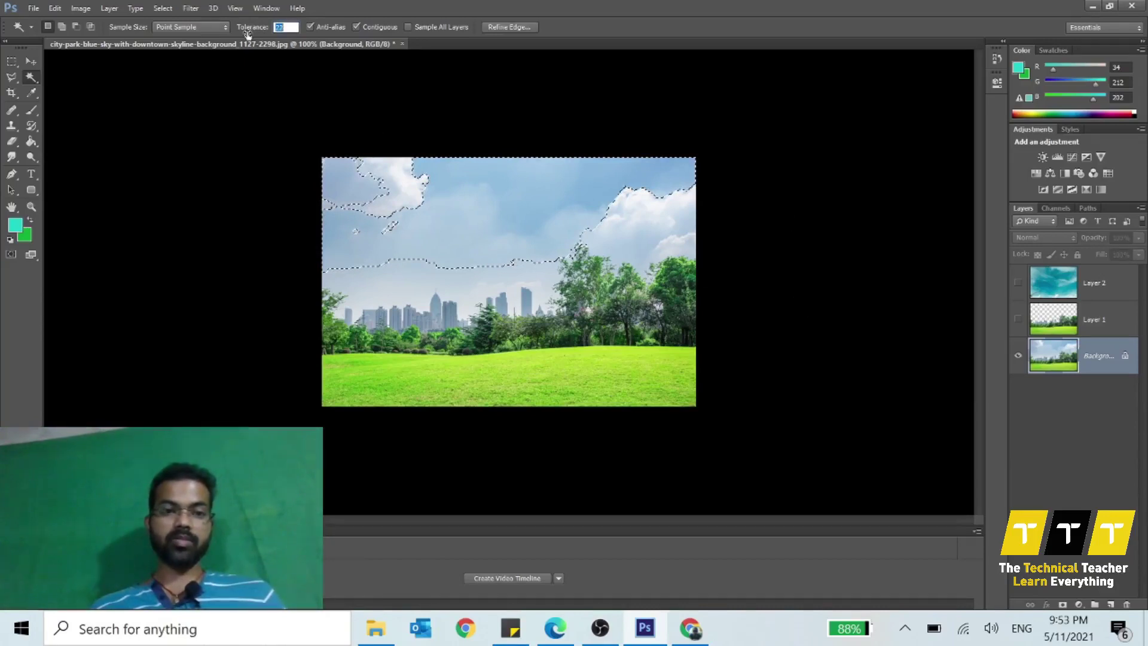
{"action": "left_click_drag", "start_coordinate": [247, 34], "coordinate": [247, 36]}
{"action": "key", "text": "ctrl+d"}
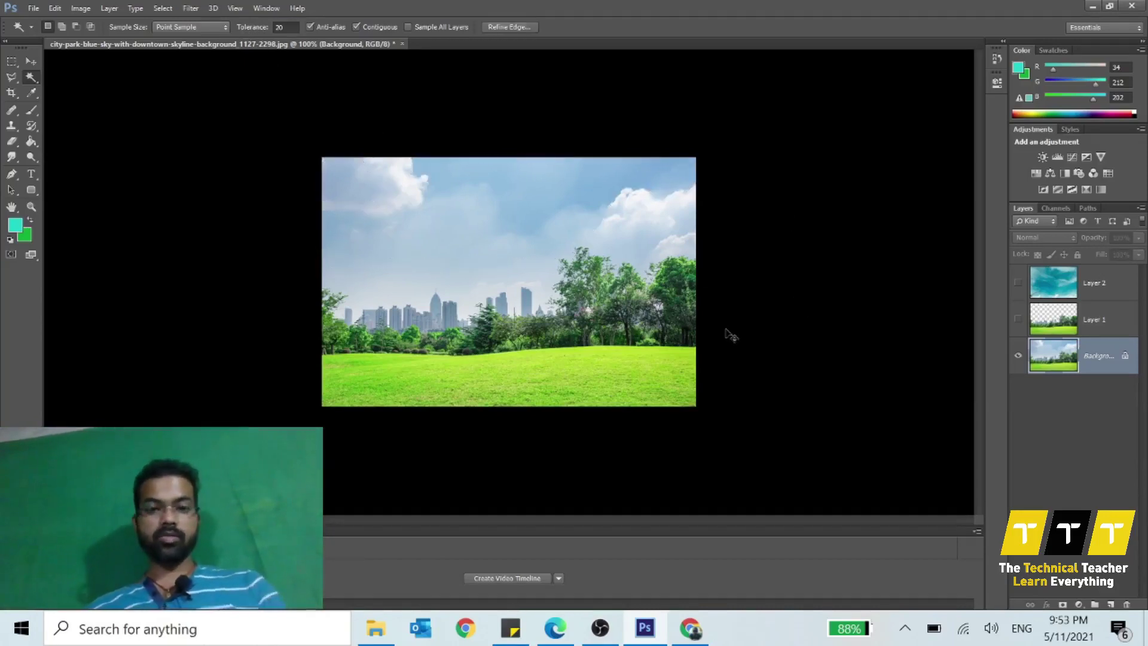
{"action": "left_click", "coordinate": [520, 206]}
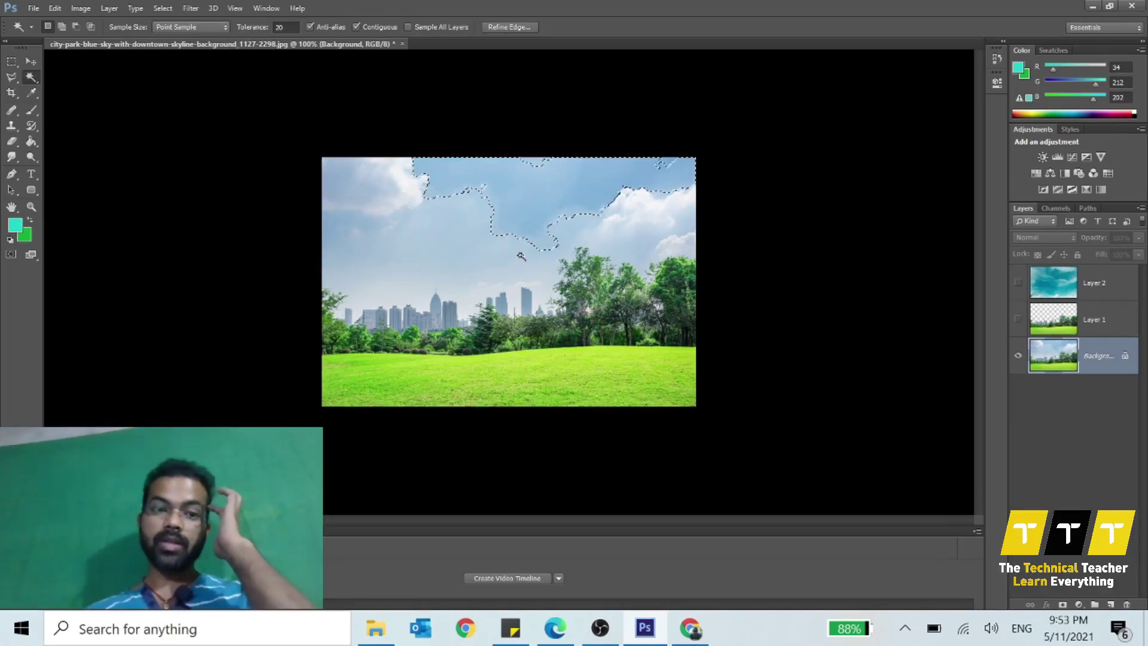
Turn off Contiguous, resample the blue sky on the Background layer and inspect the selected spots around the buildings and trees
{"action": "left_click", "coordinate": [354, 27]}
{"action": "key", "text": "ctrl+d"}
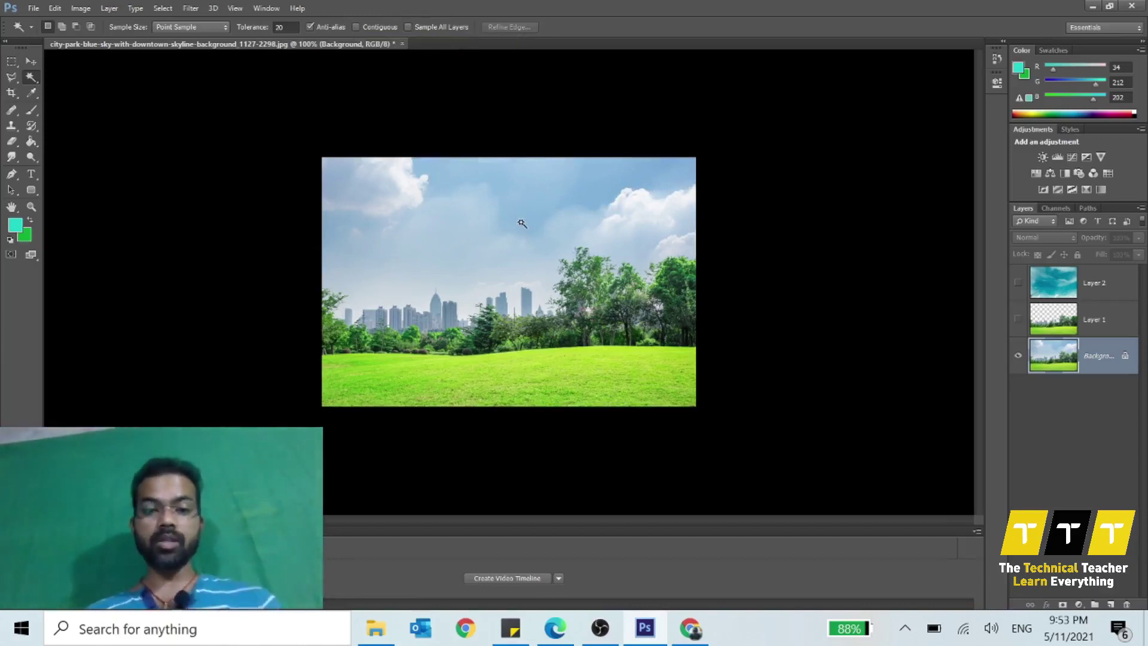
{"action": "left_click", "coordinate": [522, 224]}
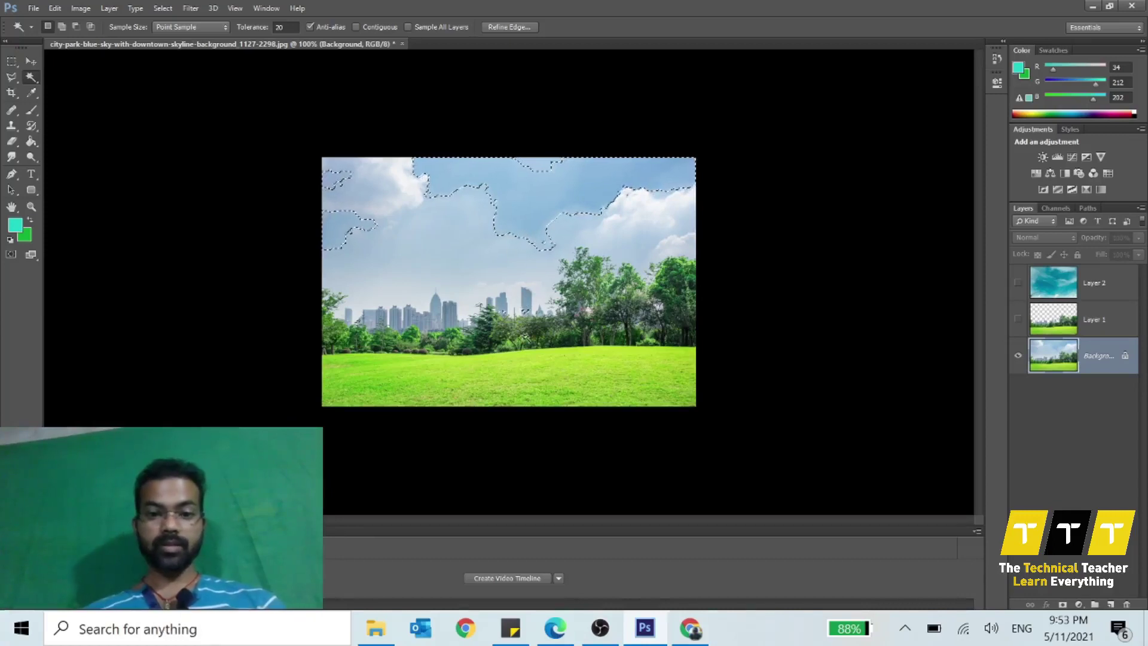
{"action": "scroll", "coordinate": [524, 337], "scroll_direction": "up", "scroll_amount": 12}
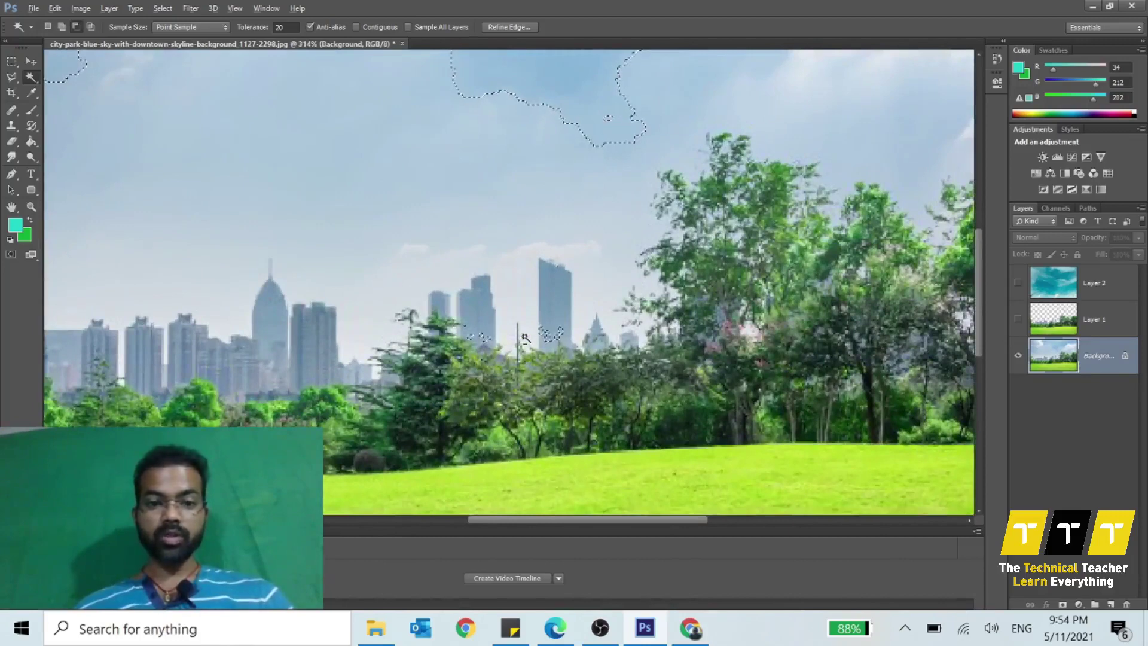
{"action": "scroll", "coordinate": [524, 337], "scroll_direction": "down", "scroll_amount": 6}
{"action": "scroll", "coordinate": [525, 337], "scroll_direction": "down", "scroll_amount": 1}
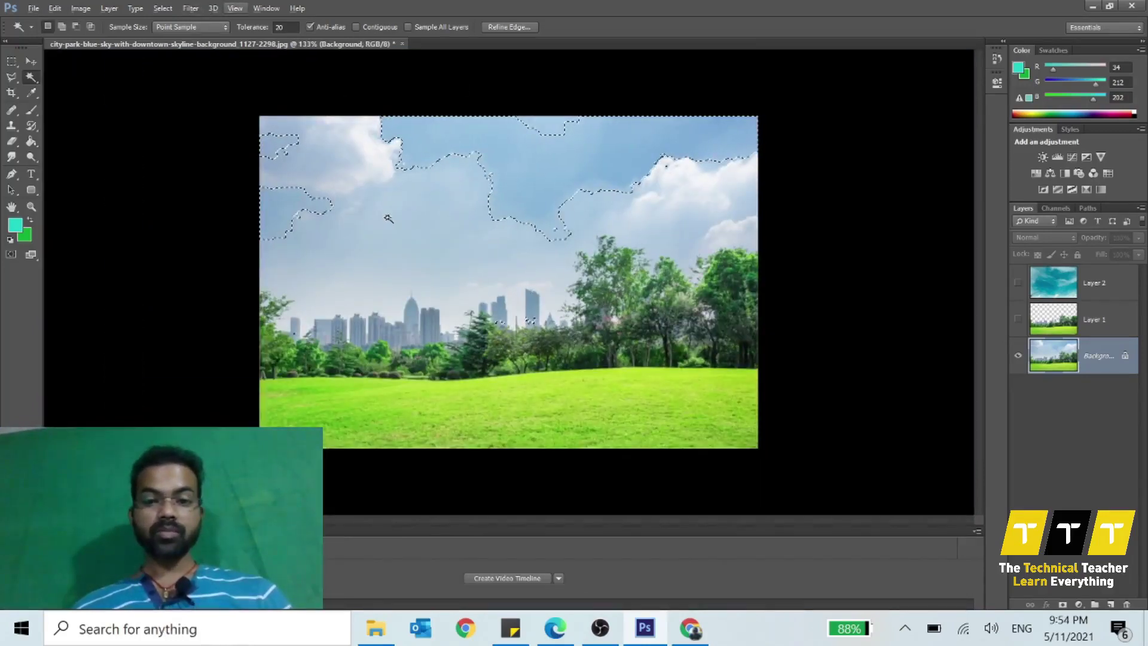
Copy the selected sky to a new layer, view it alone without the Background and hide the copied layer
{"action": "key", "text": "ctrl+j"}
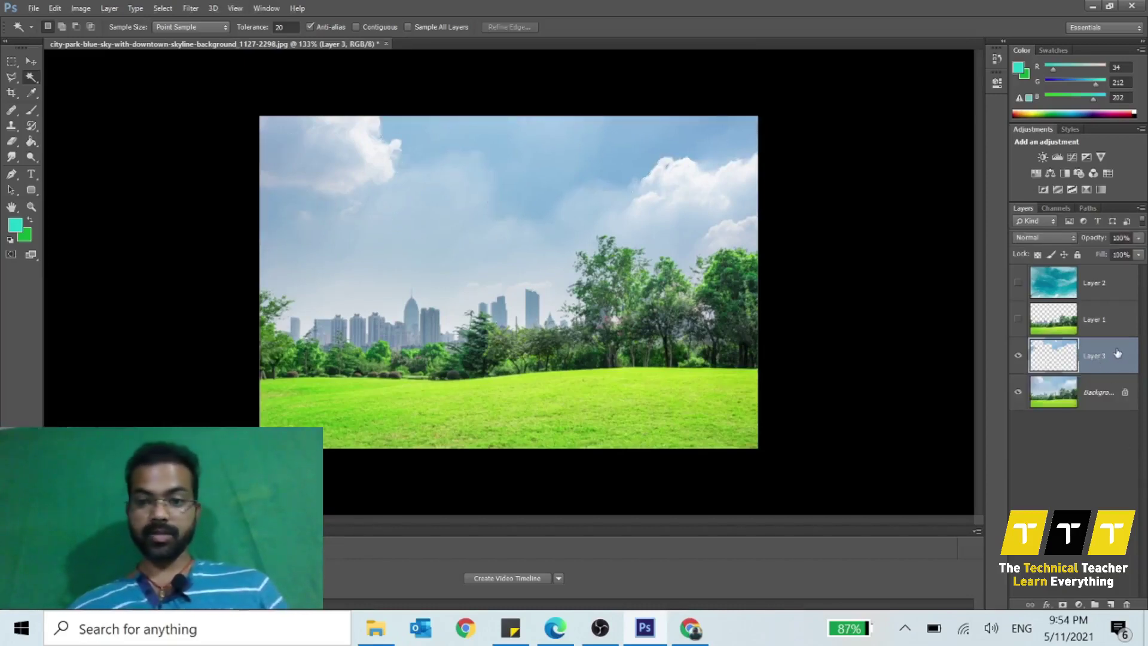
{"action": "left_click", "coordinate": [1018, 393]}
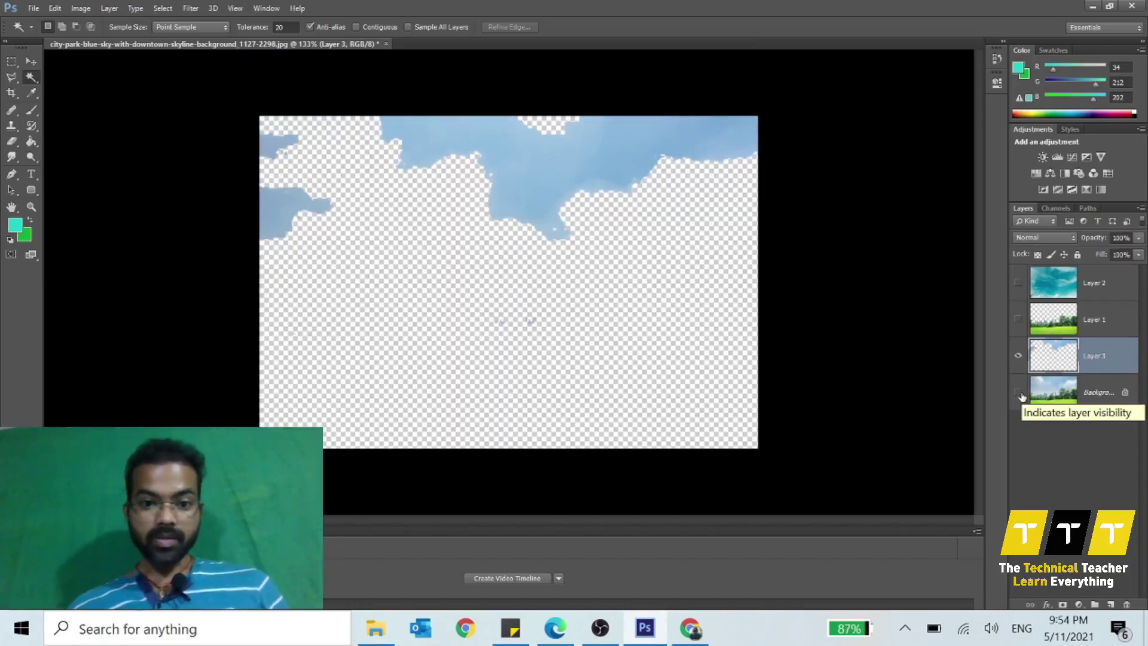
{"action": "left_click", "coordinate": [1018, 394]}
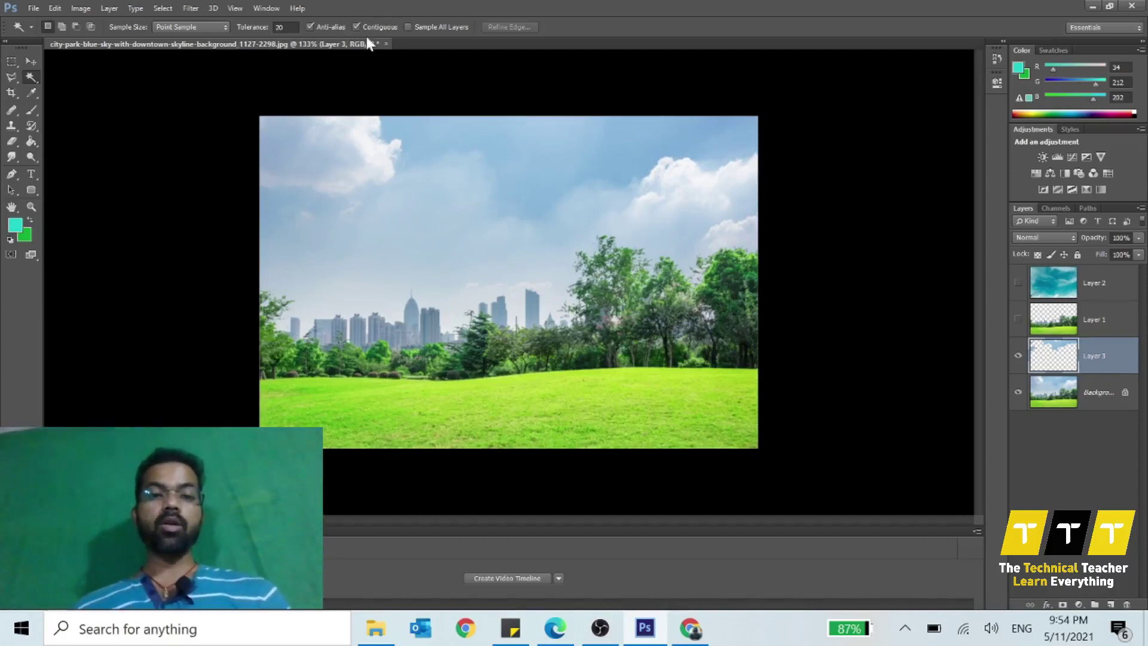
{"action": "left_click", "coordinate": [1018, 359]}
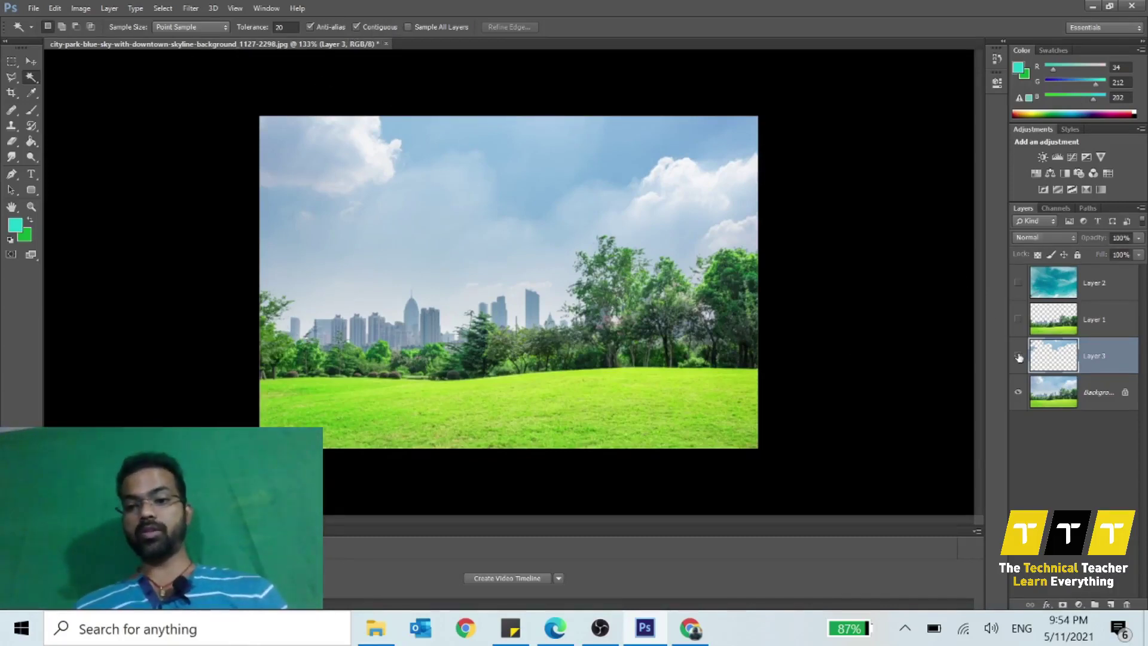
Delete all layers above the Background and add a new empty layer
{"action": "left_click_drag", "start_coordinate": [1110, 279], "coordinate": [1127, 604]}
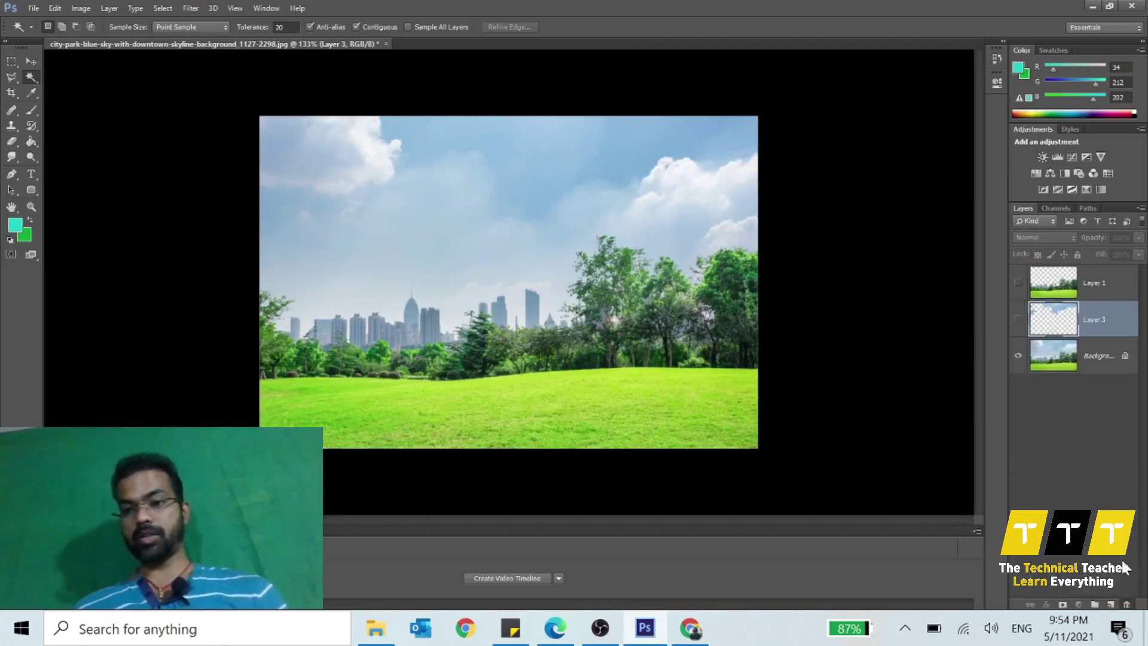
{"action": "left_click_drag", "start_coordinate": [1093, 285], "coordinate": [1127, 605]}
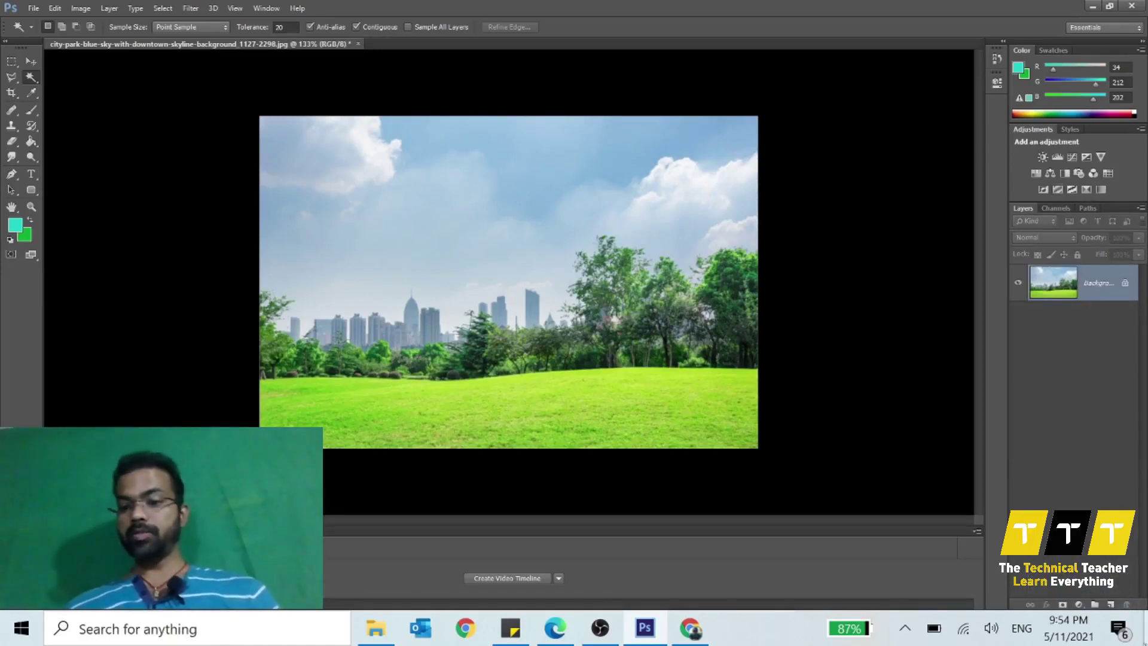
{"action": "left_click", "coordinate": [1110, 604]}
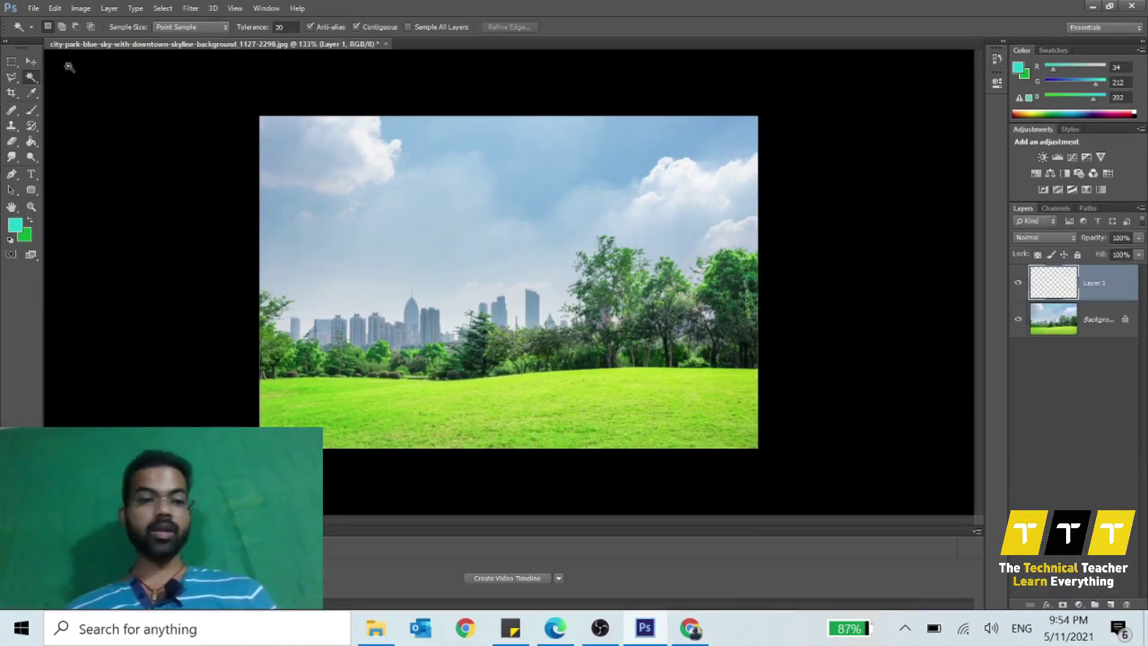
Sample the empty layer with the Magic Wand, enable Sample All Layers and select several sky and cloud areas in turn
{"action": "left_click", "coordinate": [375, 145]}
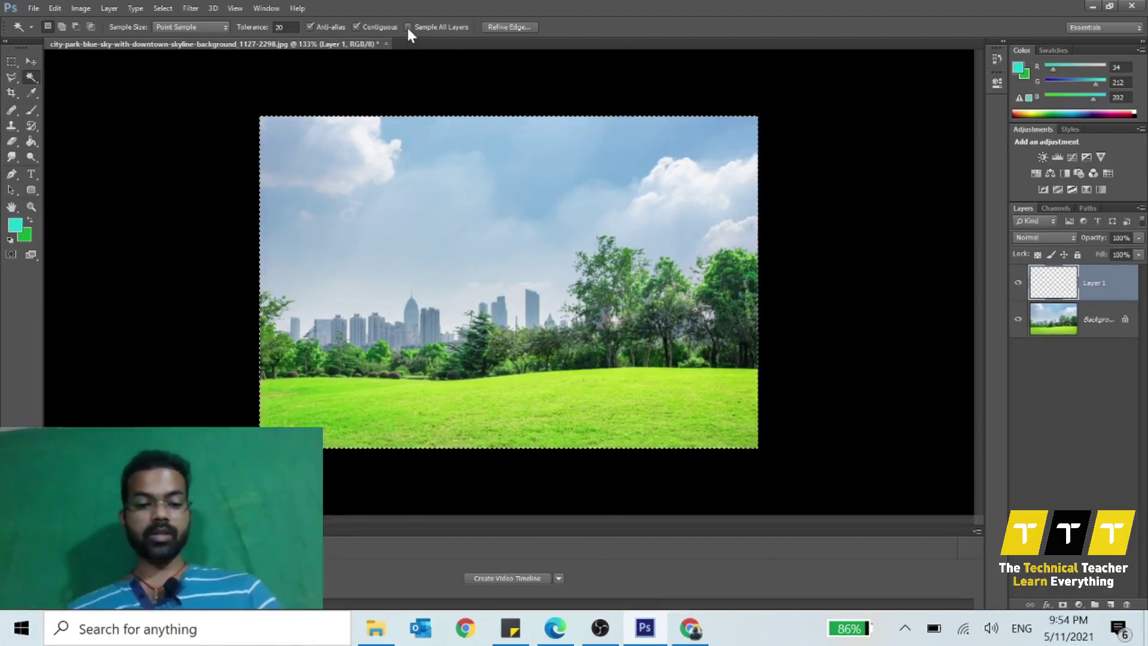
{"action": "key", "text": "ctrl+d"}
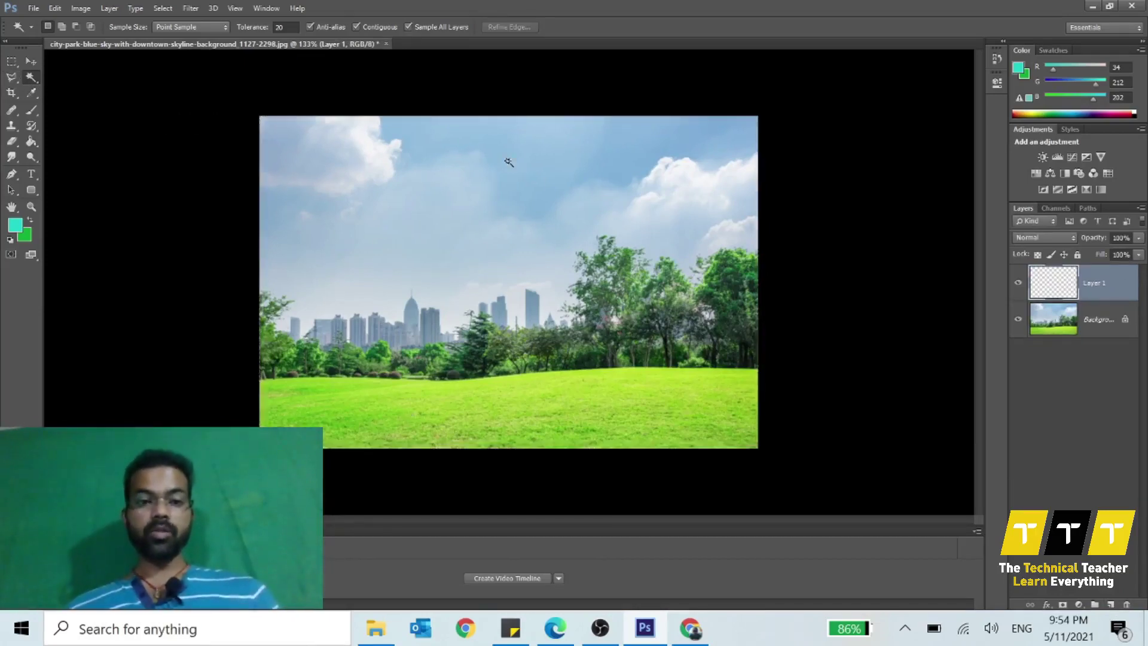
{"action": "left_click", "coordinate": [518, 181]}
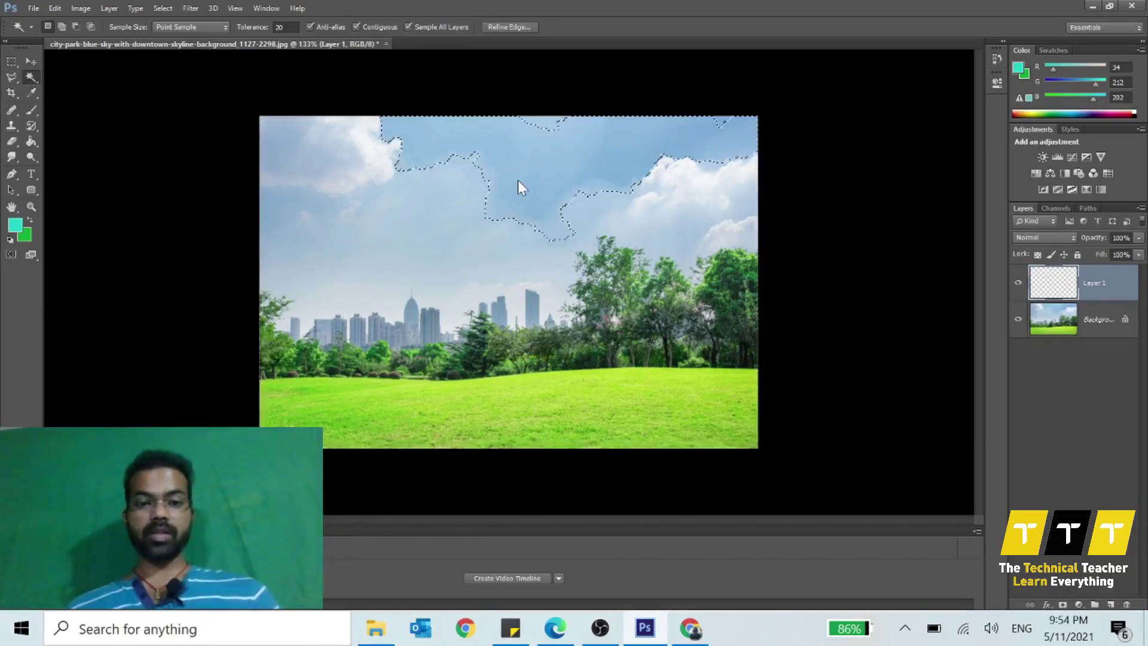
{"action": "left_click", "coordinate": [308, 205]}
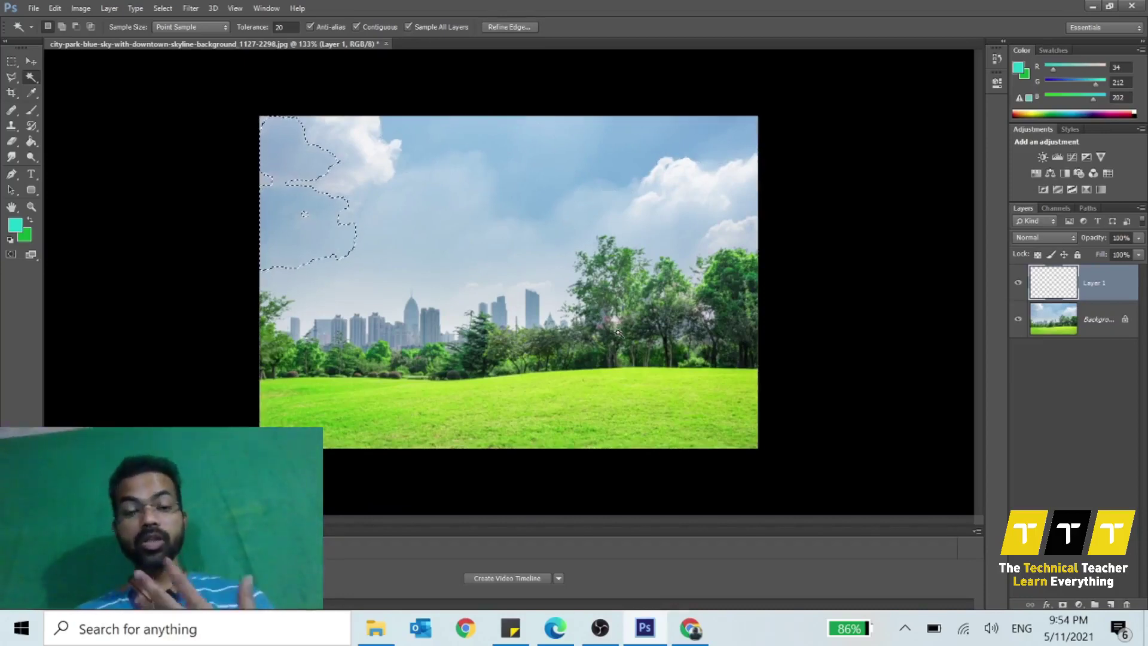
{"action": "left_click", "coordinate": [657, 212]}
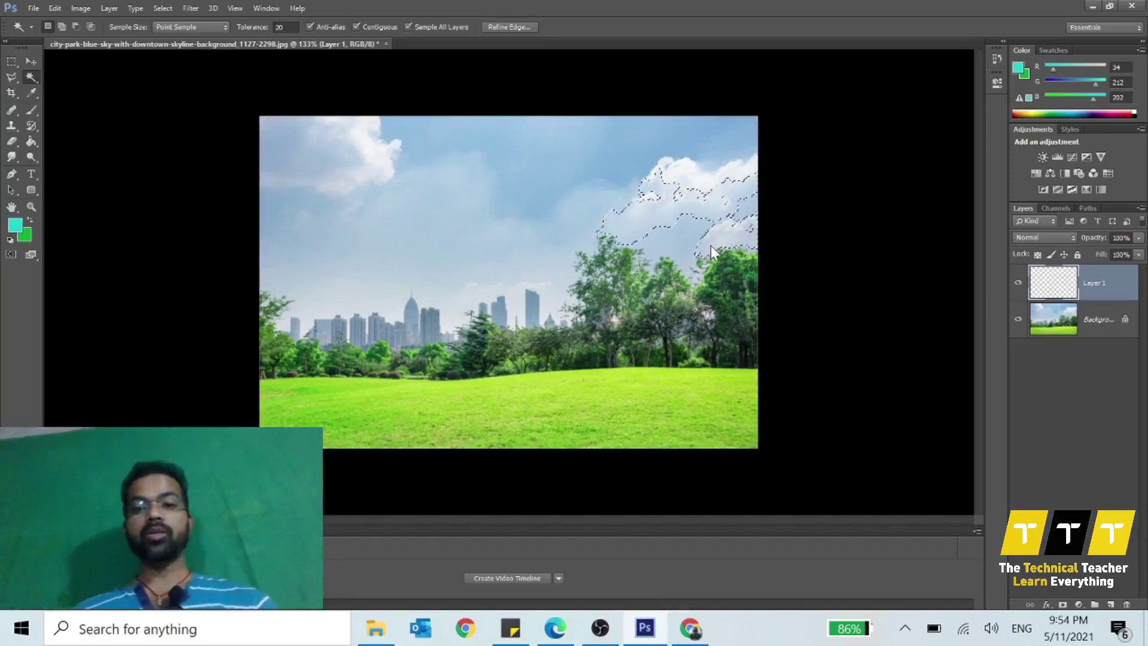
{"action": "left_click", "coordinate": [571, 139]}
{"action": "left_click", "coordinate": [673, 144]}
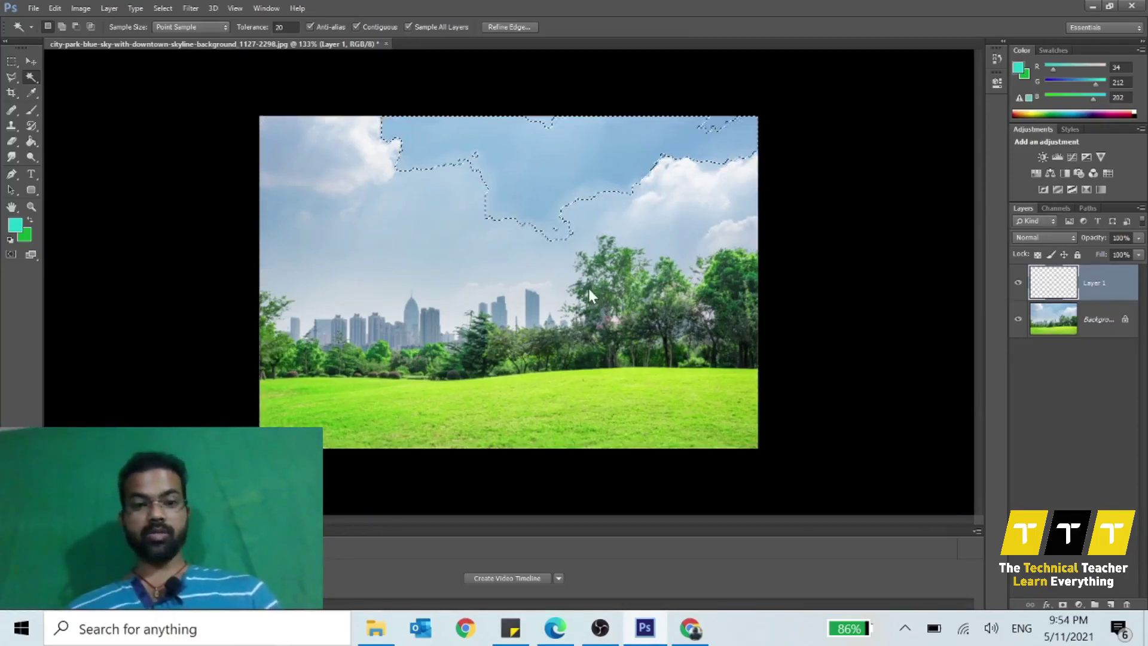
Try to cut and copy the selected sky from the empty layer, moving the selection outline down and back
{"action": "key", "text": "ctrl+x"}
{"action": "left_click", "coordinate": [563, 238]}
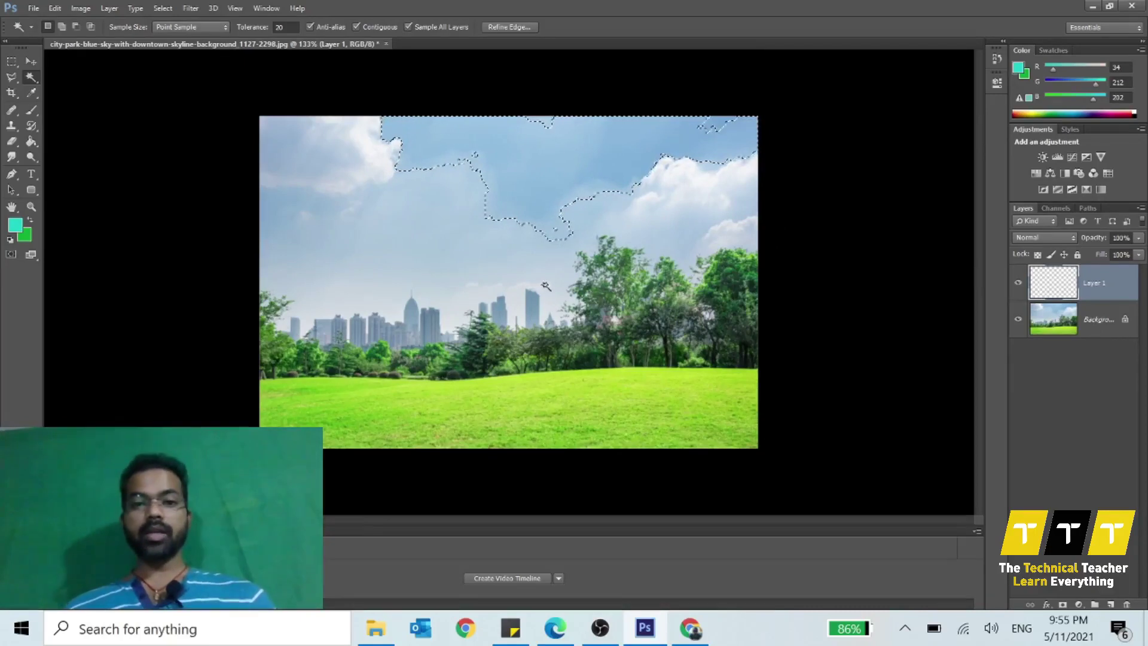
{"action": "left_click_drag", "start_coordinate": [545, 216], "coordinate": [504, 286]}
{"action": "key", "text": "ctrl+c"}
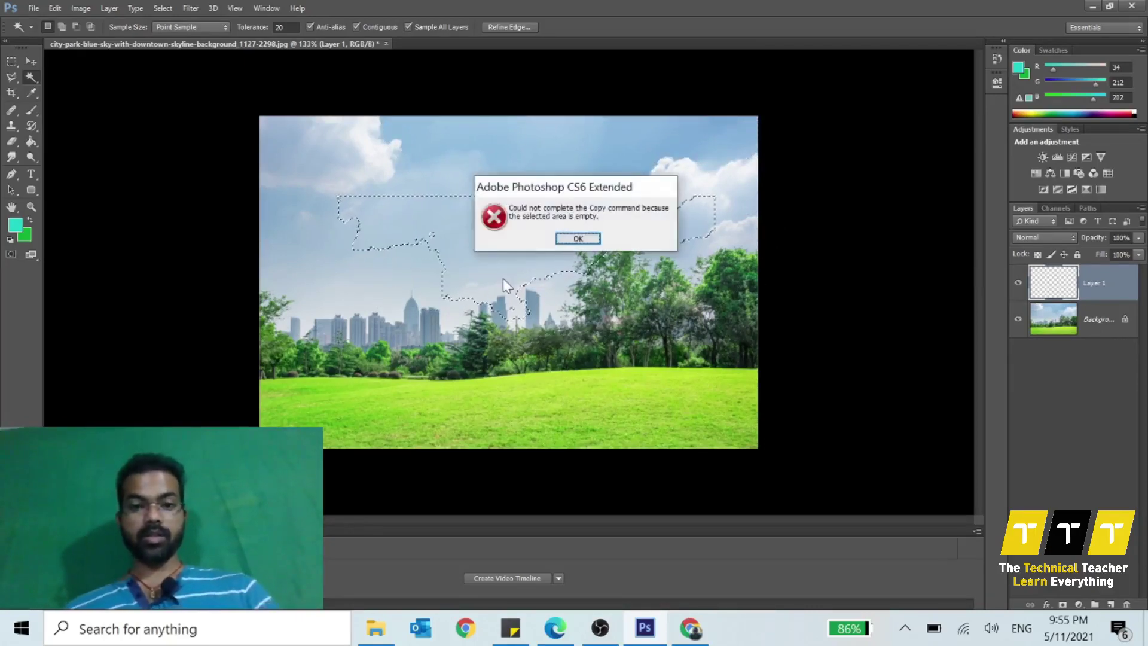
{"action": "left_click", "coordinate": [565, 240]}
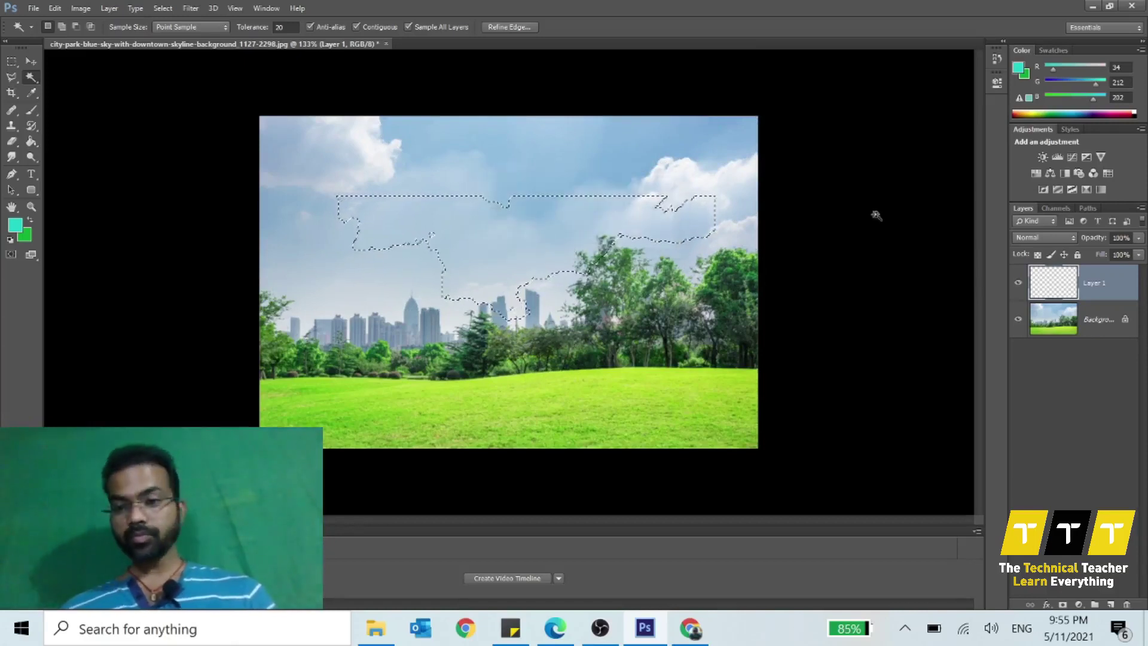
{"action": "left_click_drag", "start_coordinate": [525, 241], "coordinate": [569, 162]}
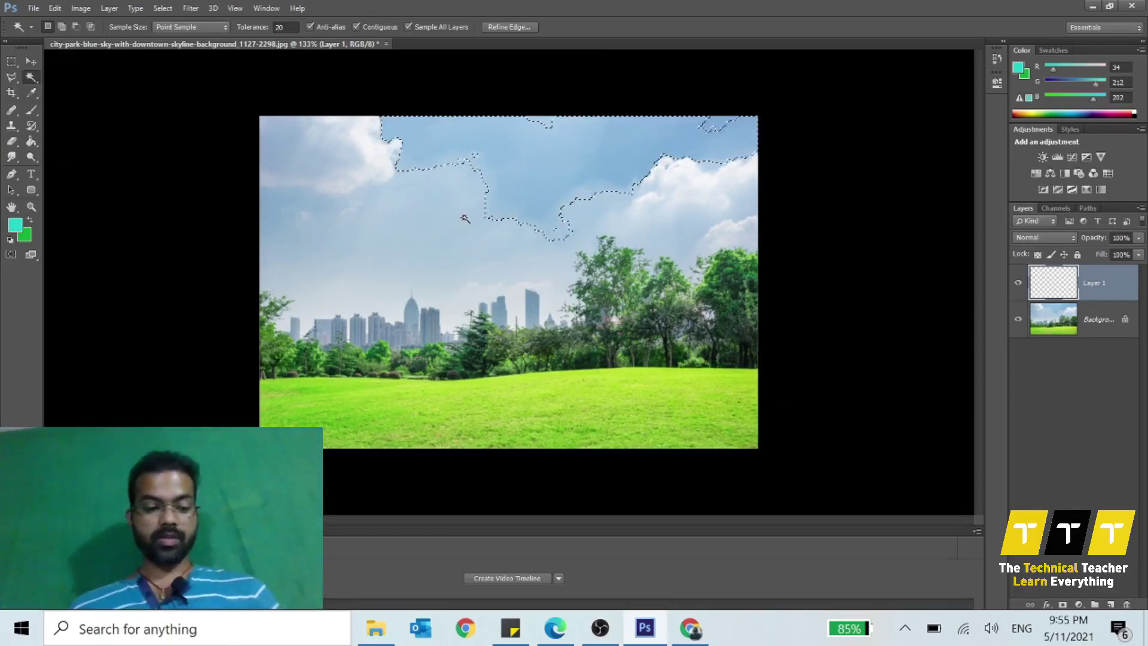
Add the paler middle part of the sky to the blue-sky selection, and deselect everything
{"action": "key", "text": "shift"}
{"action": "left_click", "coordinate": [453, 215], "text": "shift"}
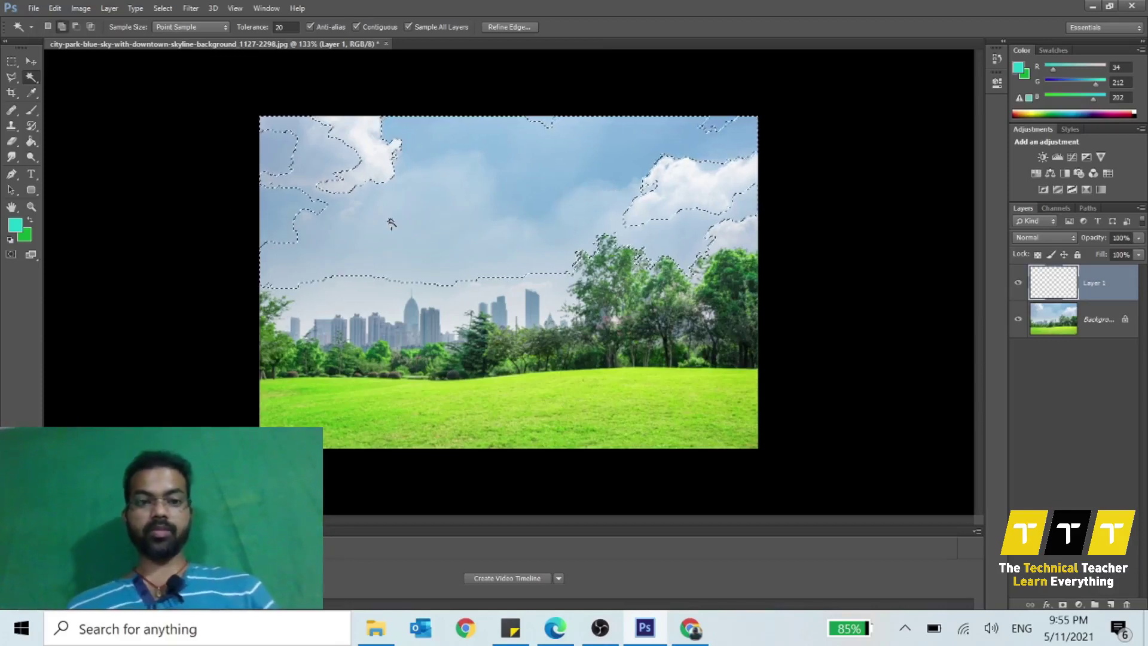
{"action": "key", "text": "ctrl+d"}
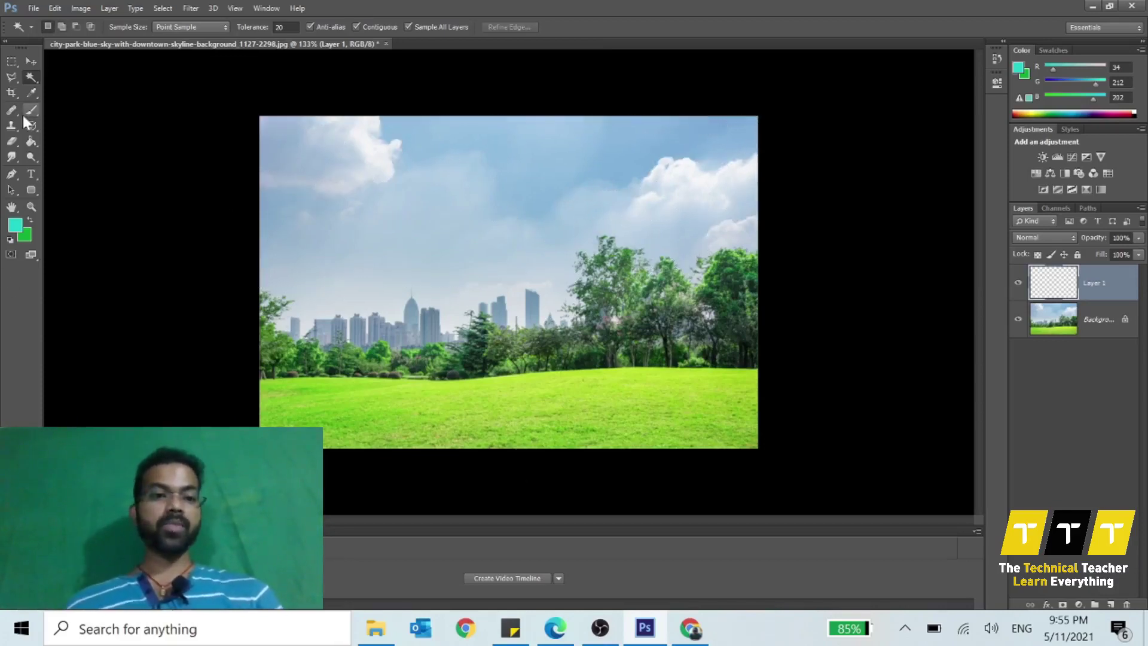
Activate the Quick Selection tool for selecting the red balloon in the balloon photo
{"action": "right_click", "coordinate": [33, 79]}
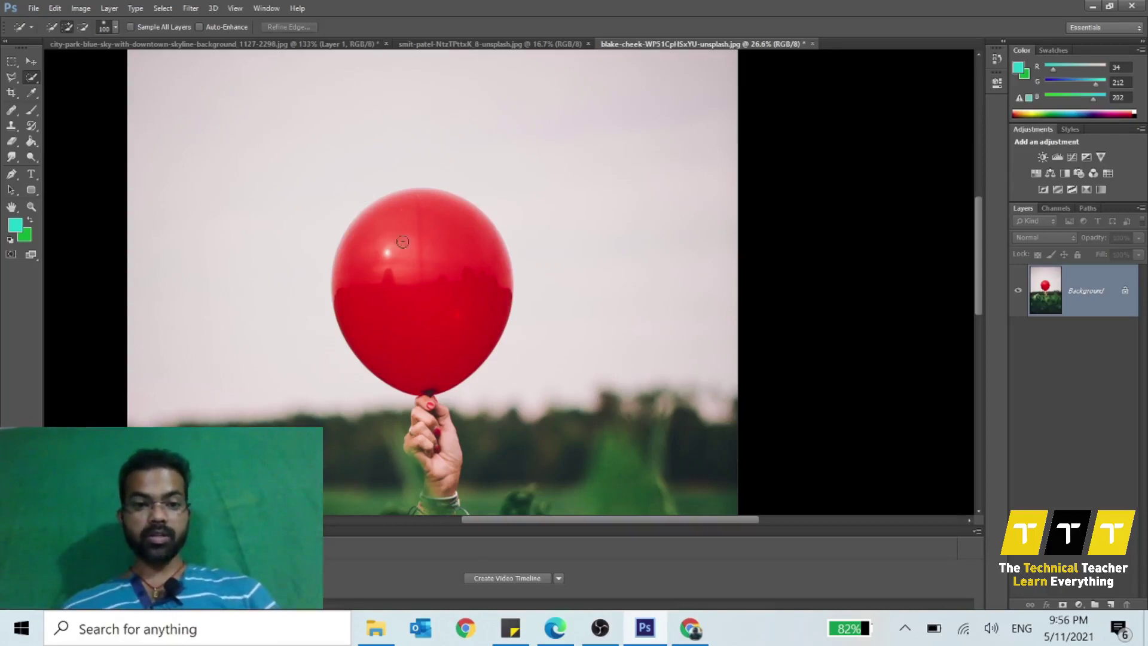
{"action": "scroll", "coordinate": [415, 249], "scroll_direction": "up", "scroll_amount": 3, "text": "alt"}
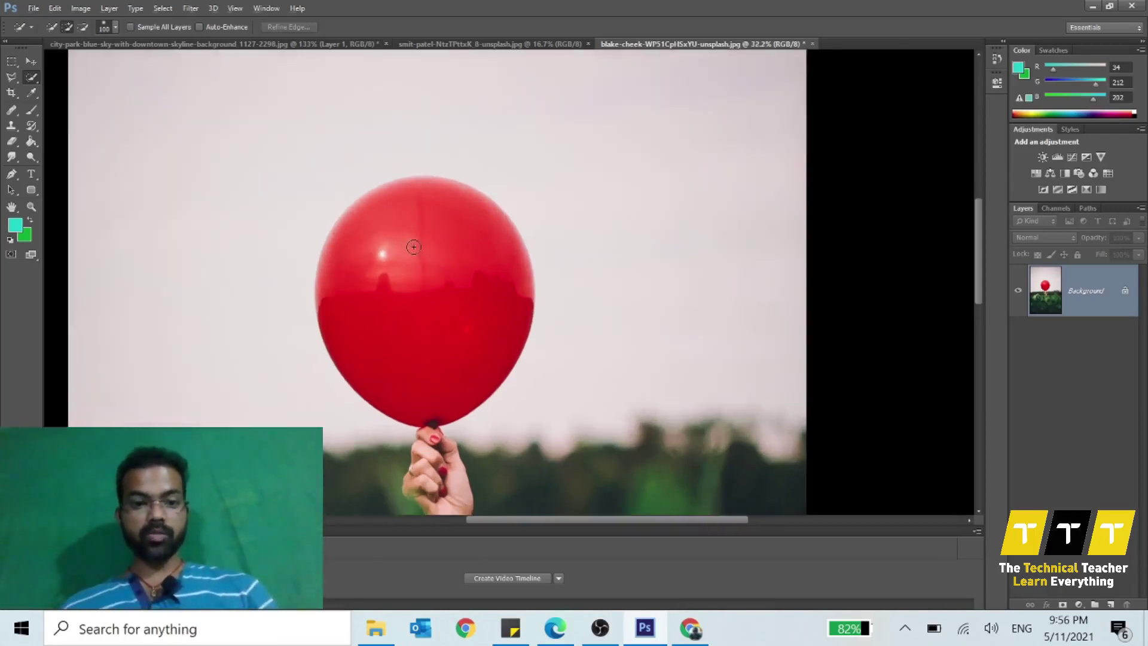
{"action": "key", "text": "alt"}
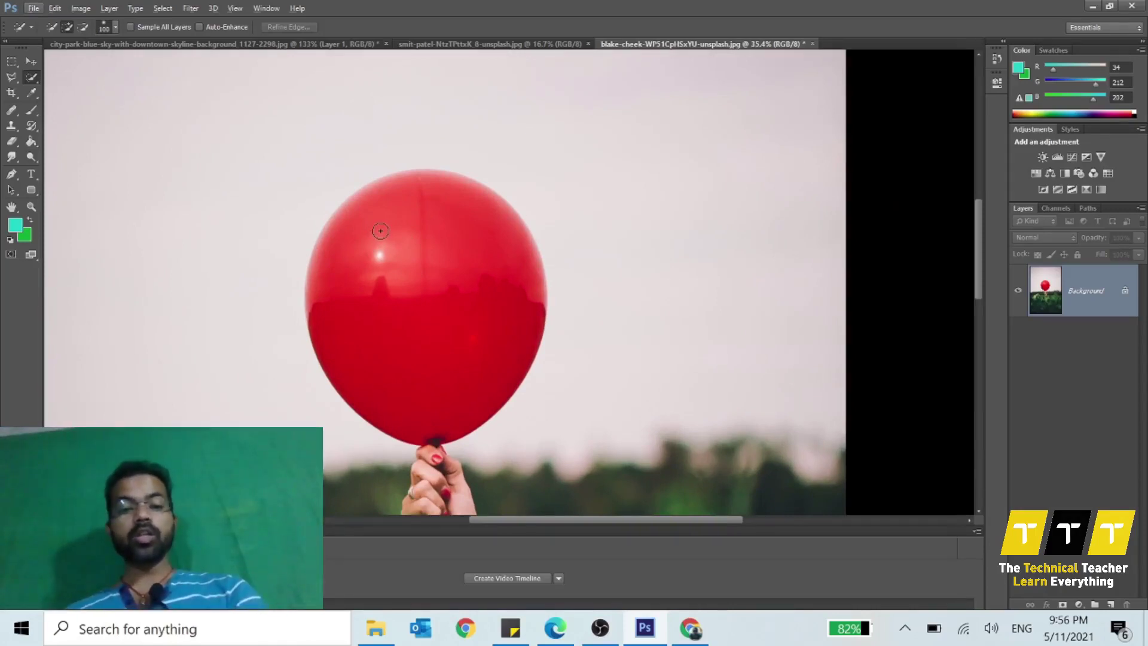
Enlarge the Quick Selection brush to 400, and shrink it back to 100
{"action": "key", "text": "bracketright"}
{"action": "key", "text": "bracketright"}
{"action": "key", "text": "bracketright"}
{"action": "key", "text": "bracketright"}
{"action": "key", "text": "bracketright"}
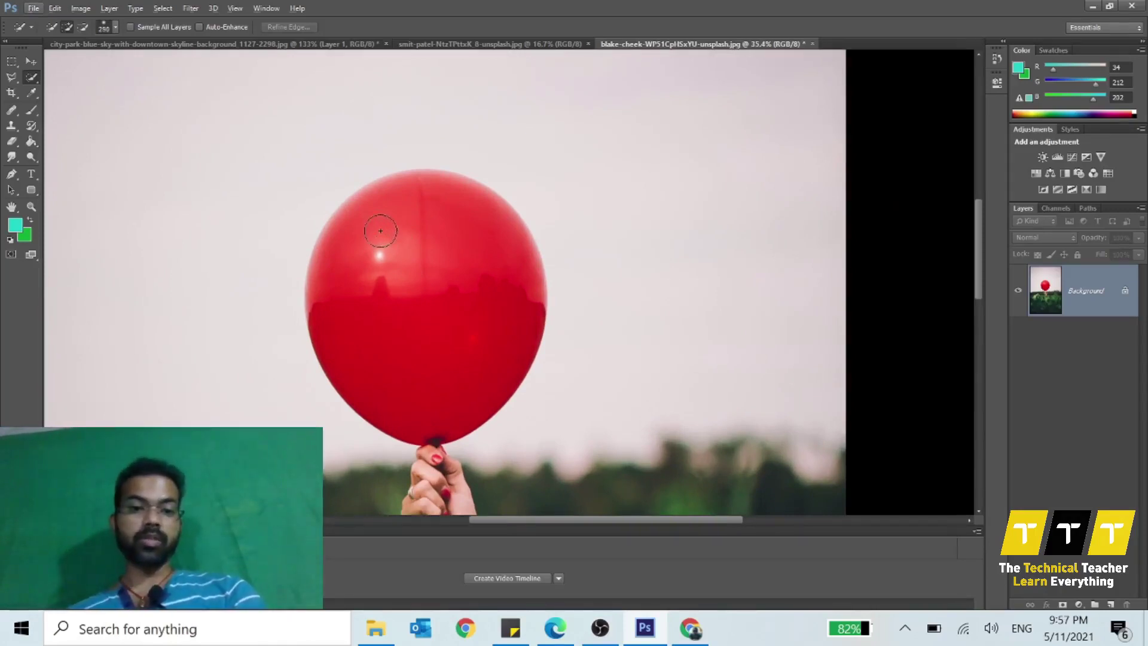
{"action": "key", "text": "bracketright"}
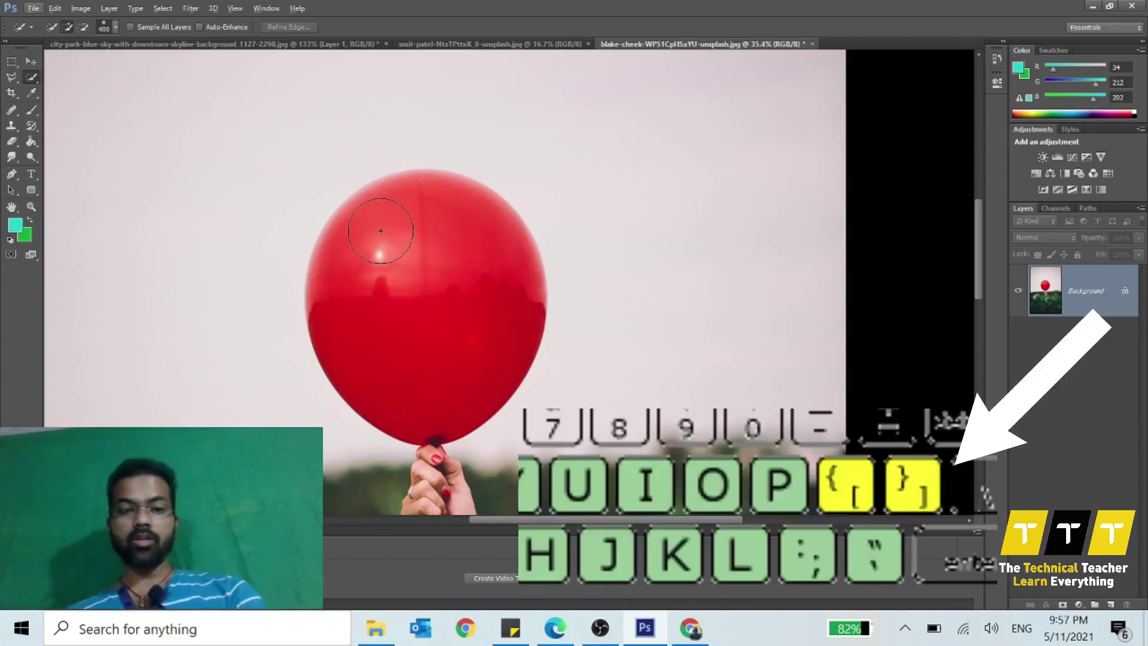
{"action": "key", "text": "bracketleft"}
{"action": "key", "text": "bracketleft"}
{"action": "key", "text": "bracketleft"}
{"action": "key", "text": "bracketleft"}
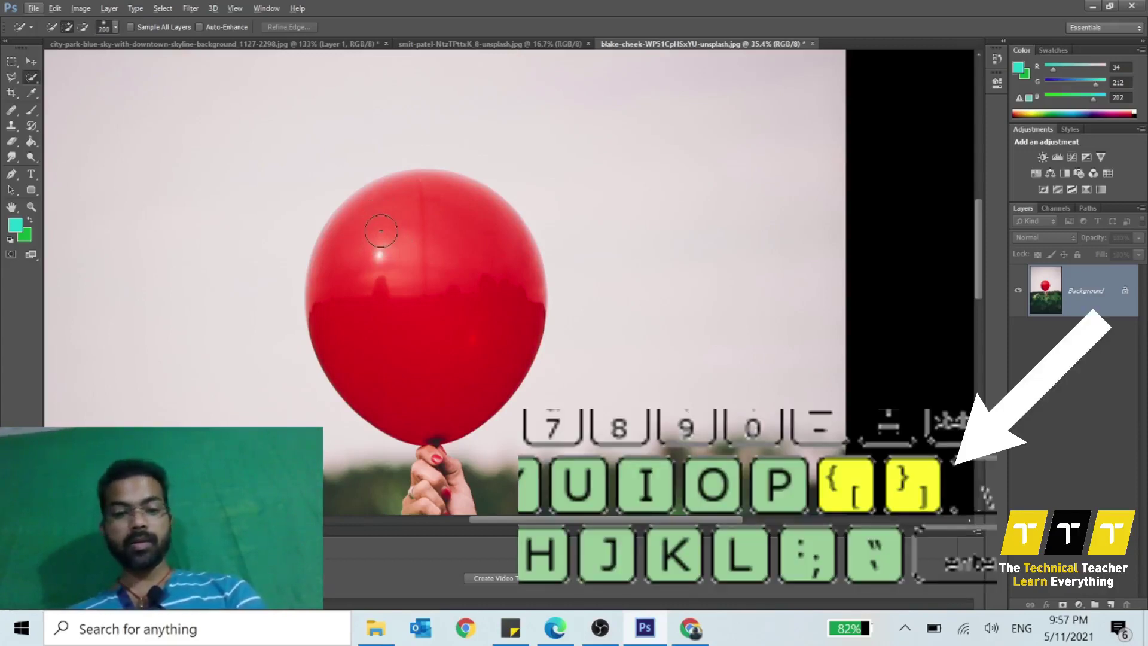
{"action": "key", "text": "bracketleft"}
{"action": "key", "text": "bracketleft"}
{"action": "key", "text": "bracketleft"}
{"action": "key", "text": "bracketleft"}
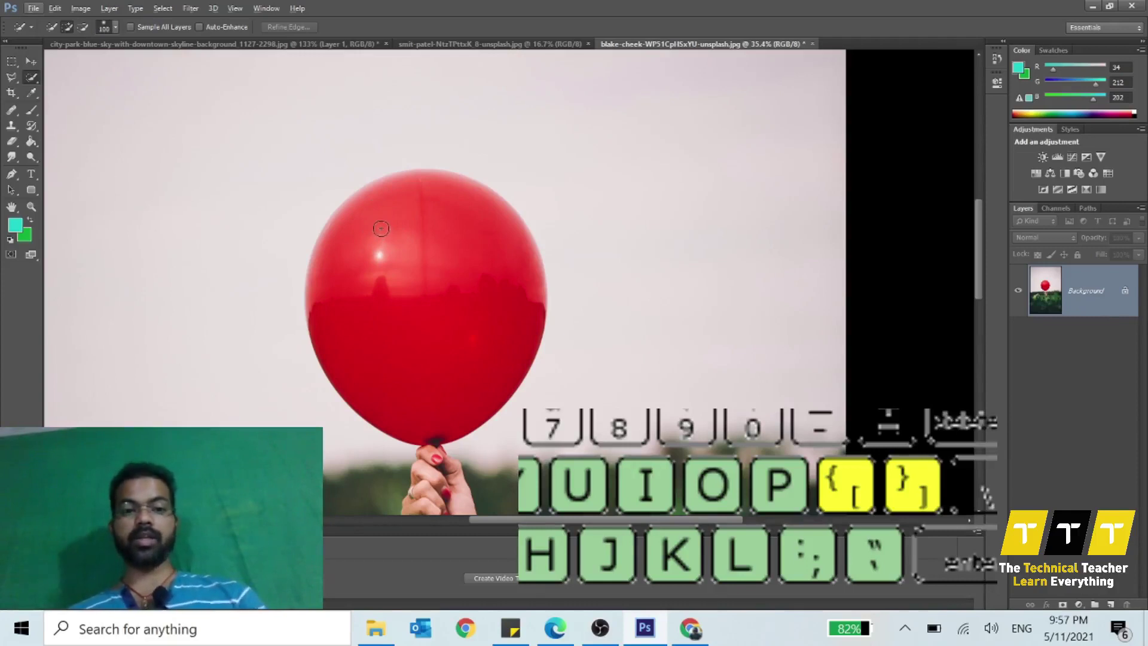
Set the Quick Selection brush size to 175 and select the whole red balloon
{"action": "key", "text": "bracketright"}
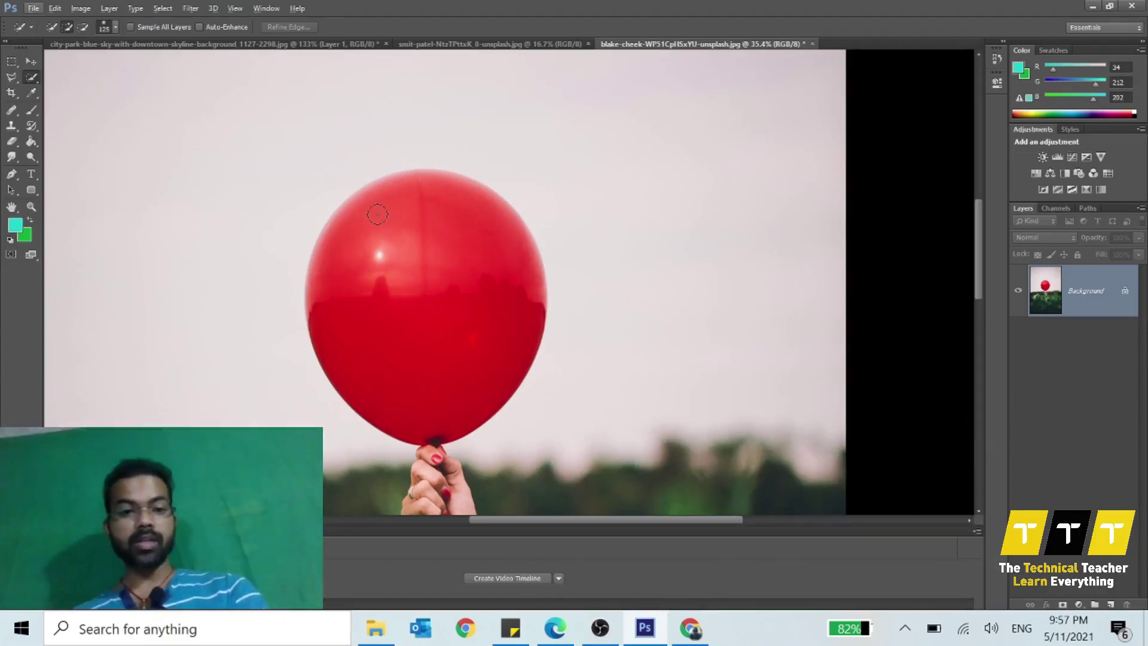
{"action": "key", "text": "bracketright"}
{"action": "key", "text": "bracketright"}
{"action": "mouse_move", "coordinate": [406, 197]}
{"action": "left_mouse_down"}
{"action": "mouse_move", "coordinate": [369, 204]}
{"action": "mouse_move", "coordinate": [346, 276]}
{"action": "mouse_move", "coordinate": [437, 356]}
{"action": "left_mouse_up"}
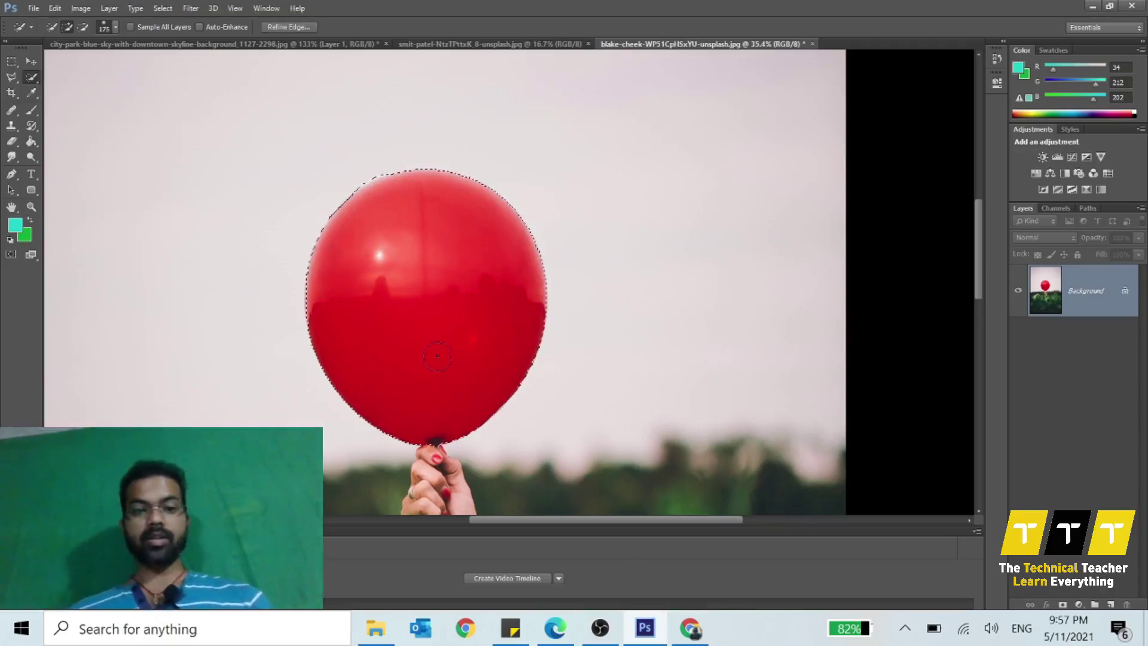
Reduce the brush size to 60 and add the hand holding the balloon, down to the wrist, to the selection
{"action": "scroll", "coordinate": [483, 332], "scroll_direction": "down", "scroll_amount": 1}
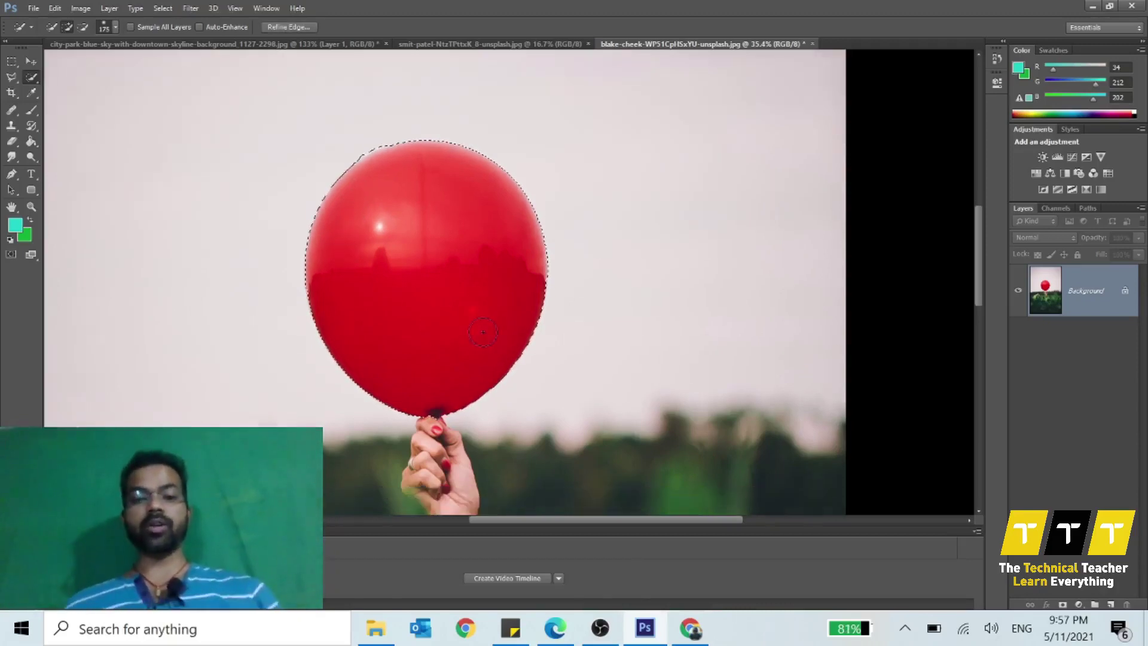
{"action": "scroll", "coordinate": [484, 332], "scroll_direction": "down", "scroll_amount": 5}
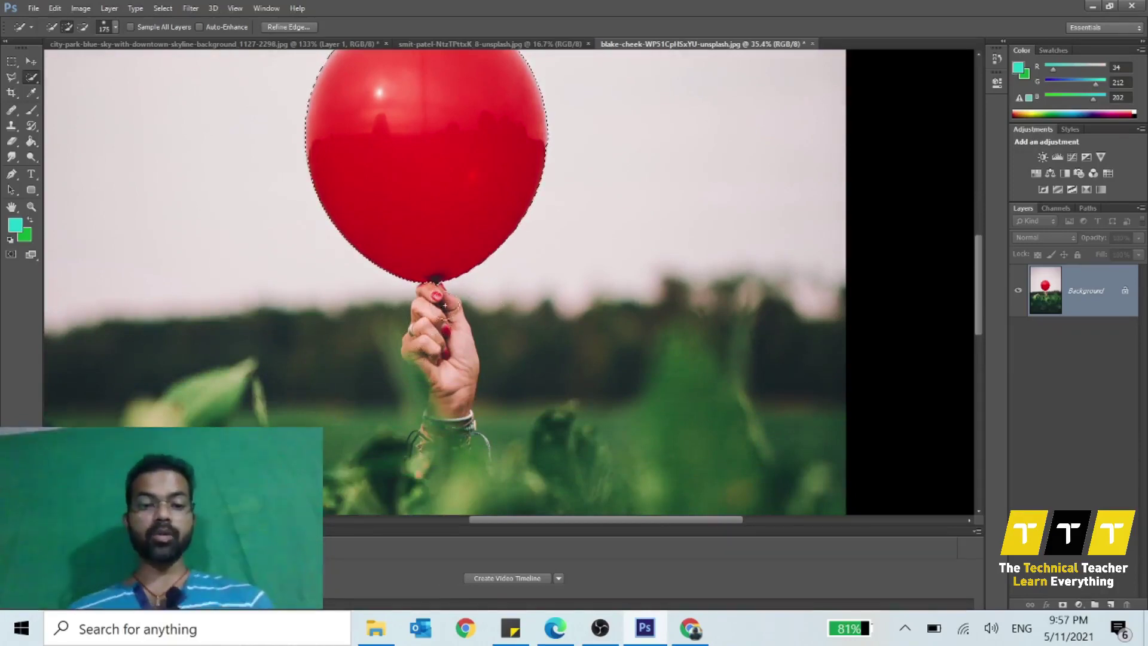
{"action": "key", "text": "bracketleft"}
{"action": "key", "text": "bracketleft"}
{"action": "key", "text": "bracketleft"}
{"action": "key", "text": "bracketleft"}
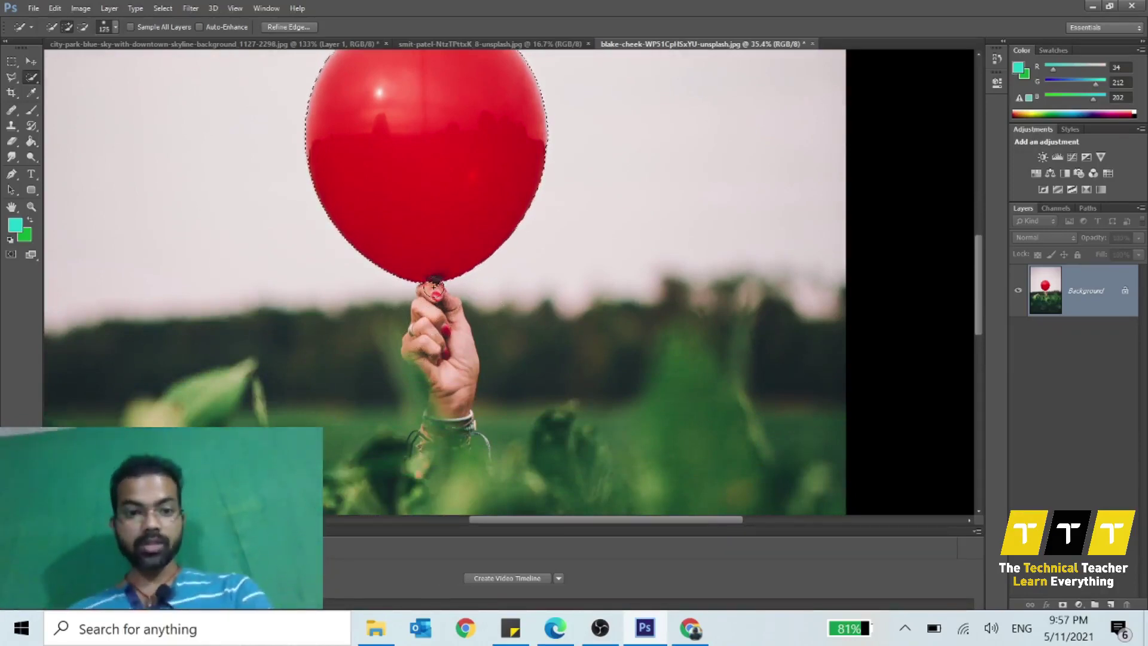
{"action": "key", "text": "bracketleft"}
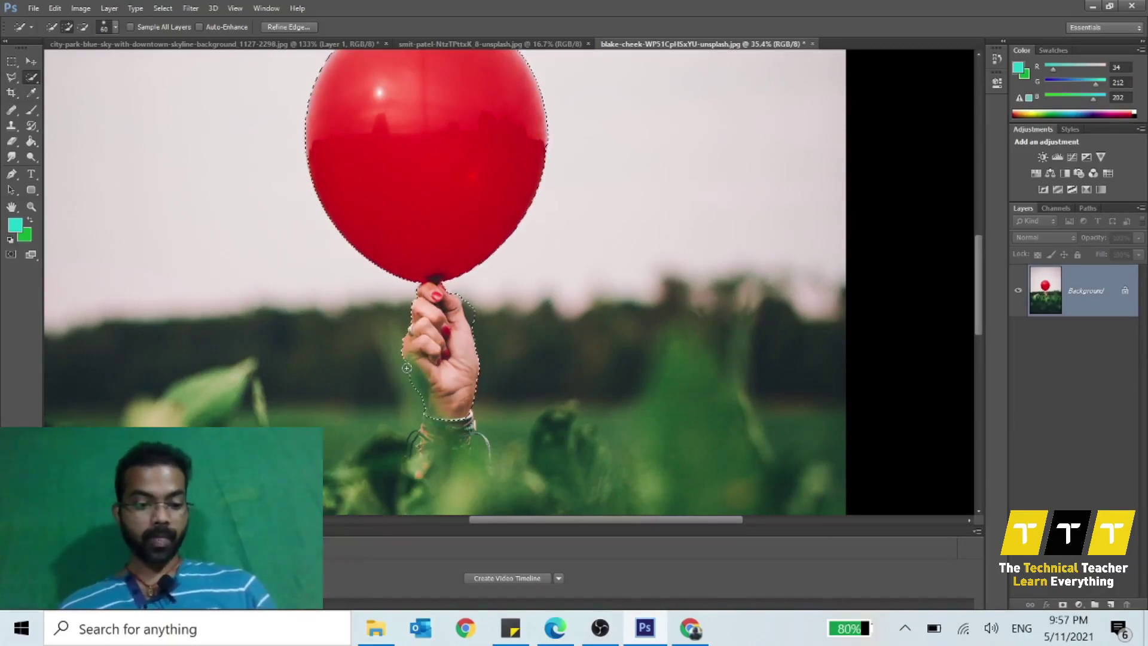
Subtract the background patches along both sides of the hand from the selection
{"action": "key", "text": "alt"}
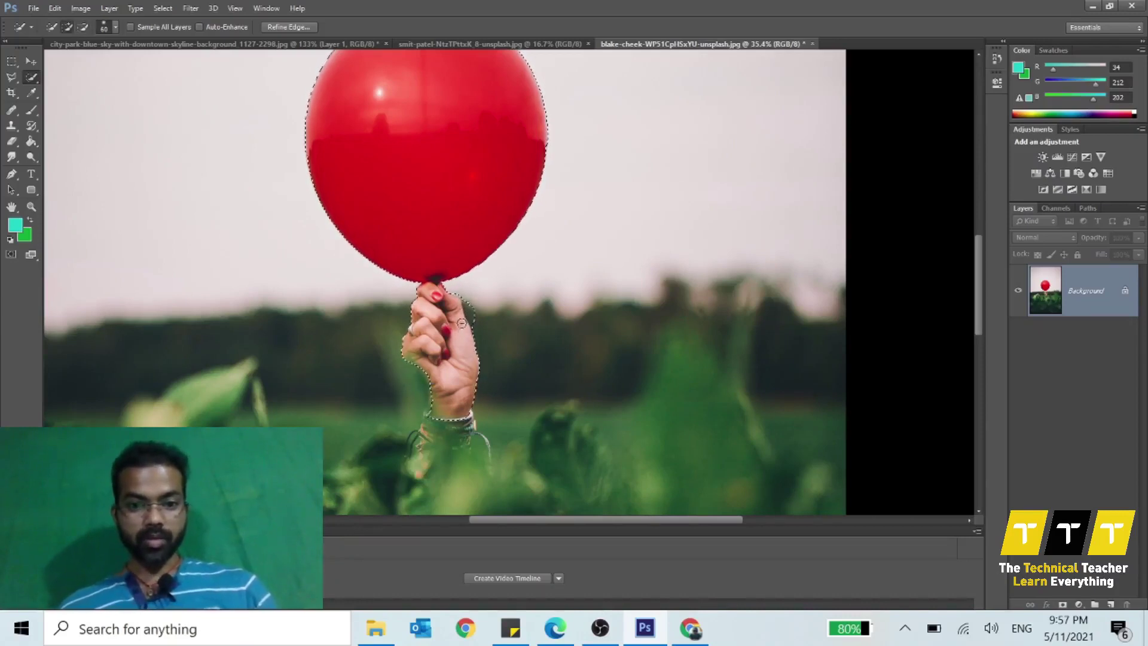
{"action": "key", "text": "alt"}
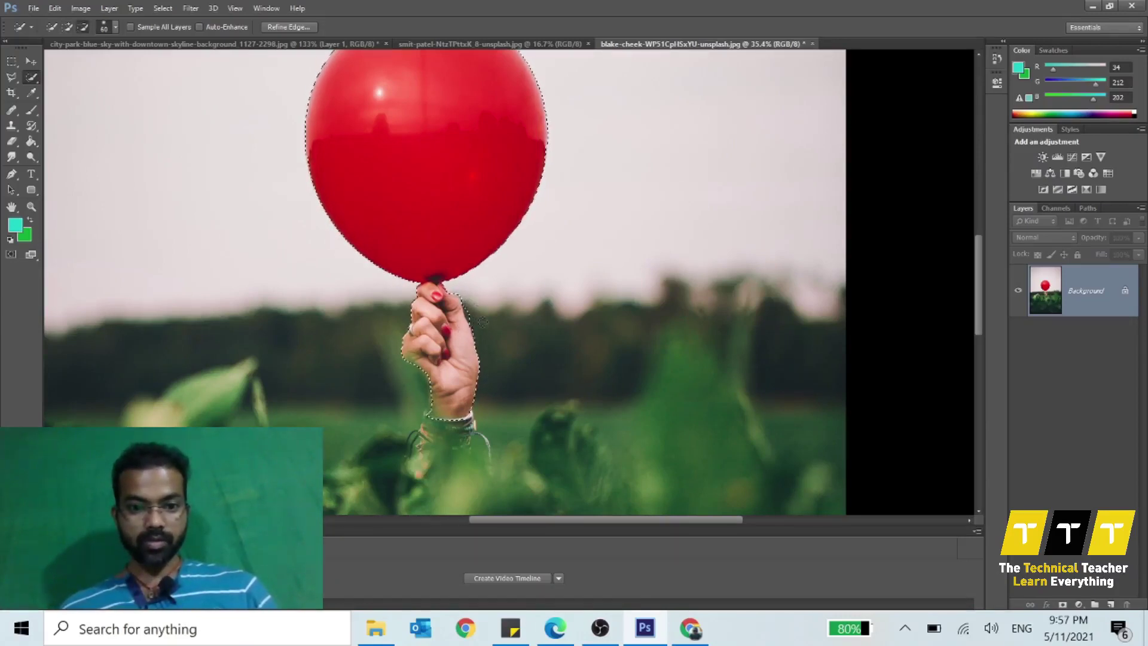
{"action": "left_click", "coordinate": [471, 317], "text": "alt"}
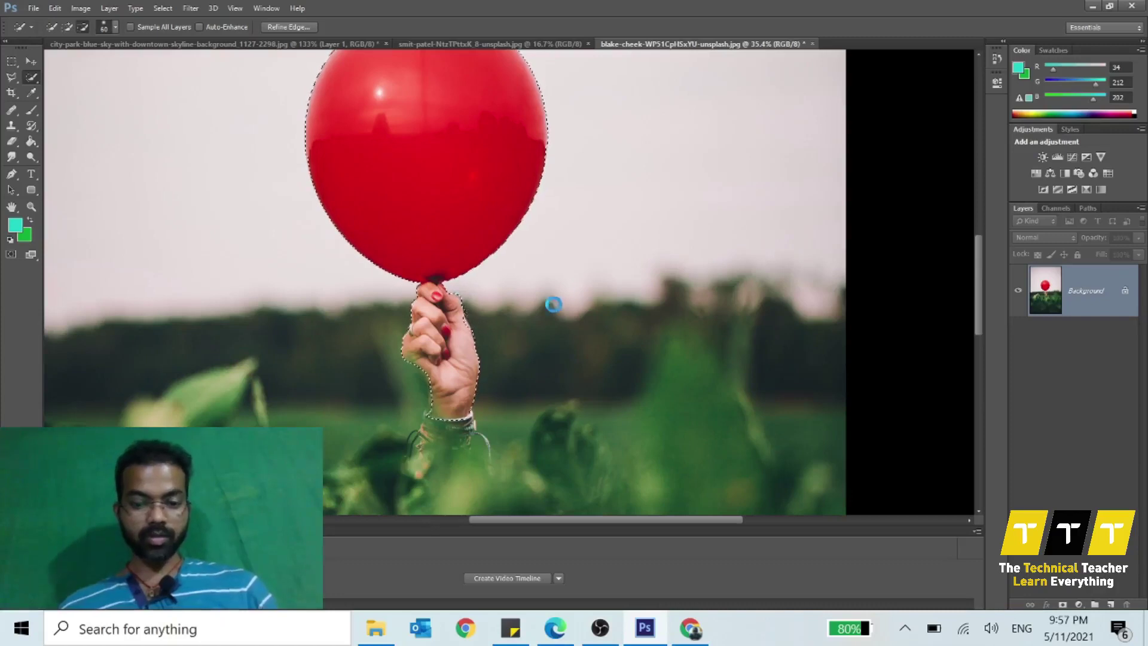
Copy the selected balloon and hand to a new layer and hide the Background layer
{"action": "key", "text": "ctrl+j"}
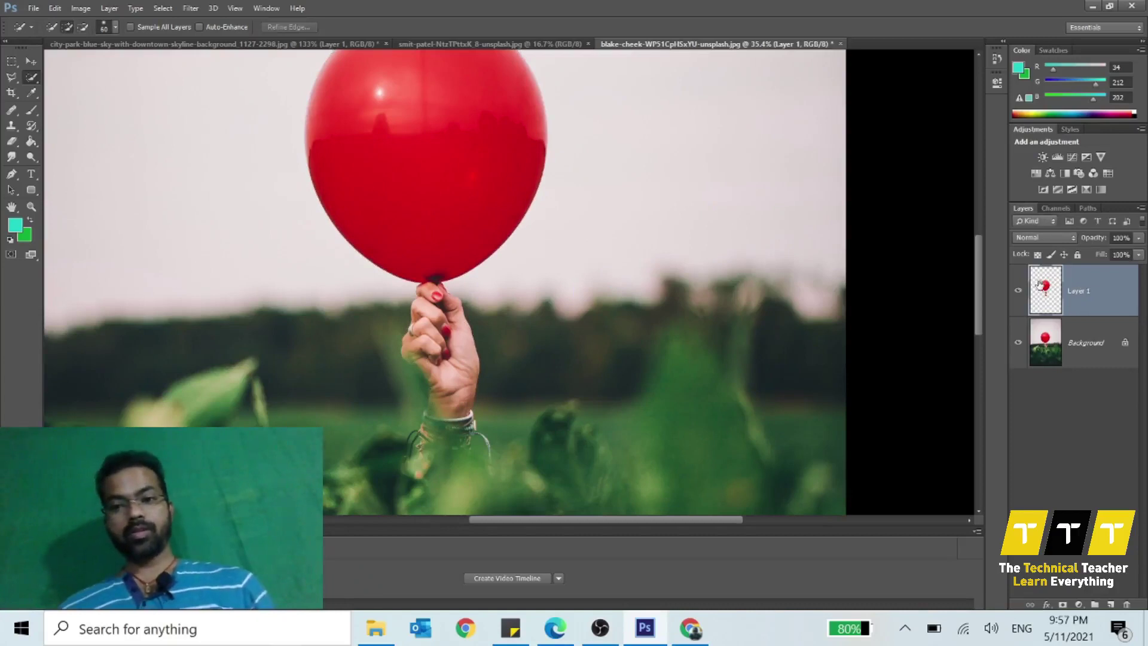
{"action": "left_click", "coordinate": [1018, 343]}
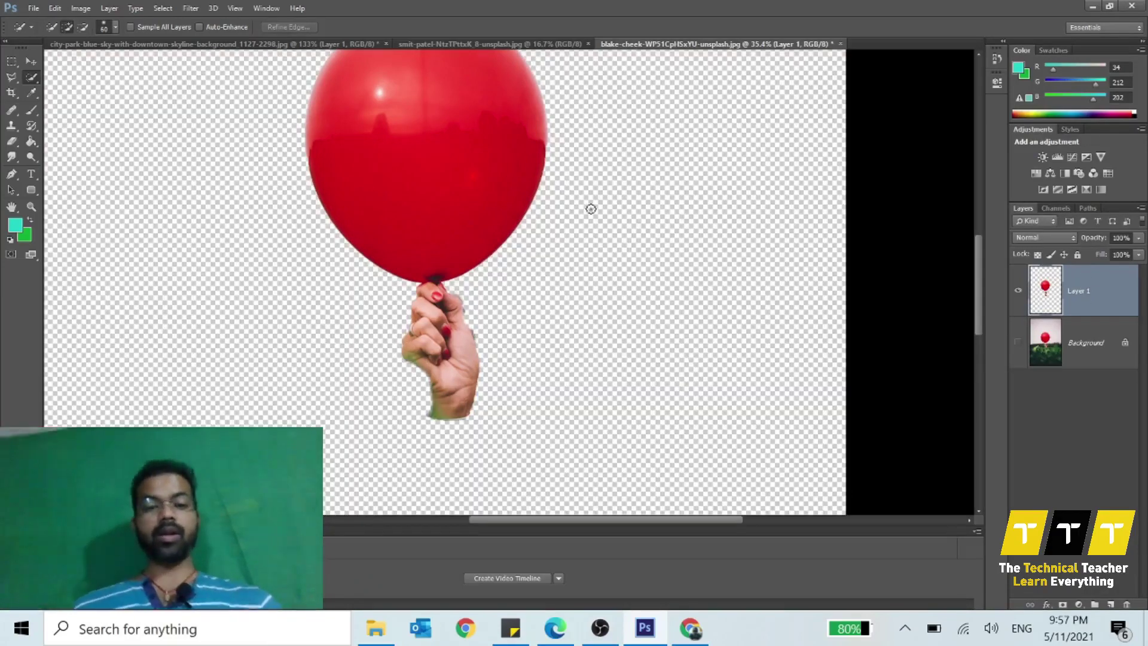
{"action": "right_click", "coordinate": [35, 80]}
{"action": "left_click", "coordinate": [54, 79]}
{"action": "scroll", "coordinate": [424, 208], "scroll_direction": "up", "scroll_amount": 4}
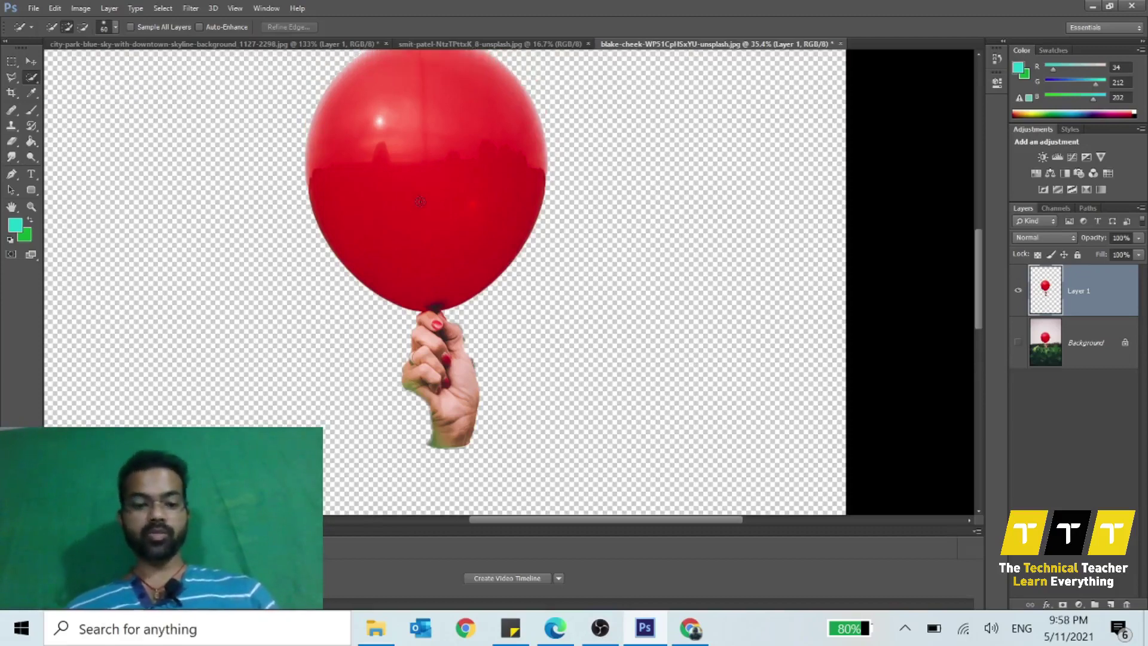
{"action": "scroll", "coordinate": [425, 206], "scroll_direction": "down", "scroll_amount": 3}
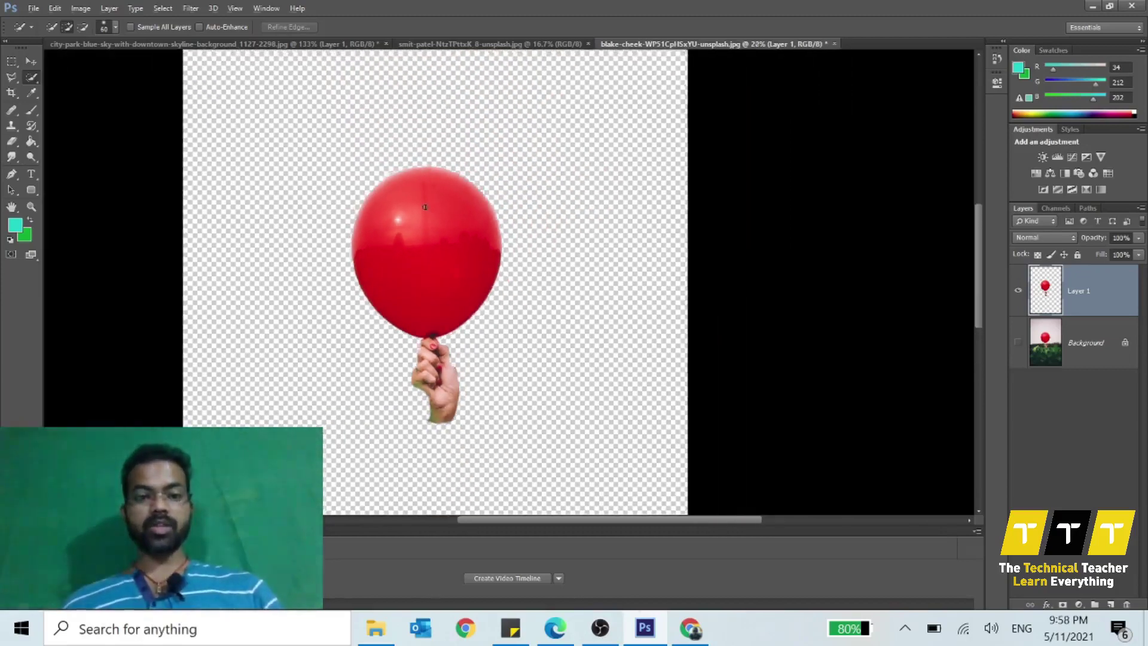
{"action": "left_click", "coordinate": [13, 79]}
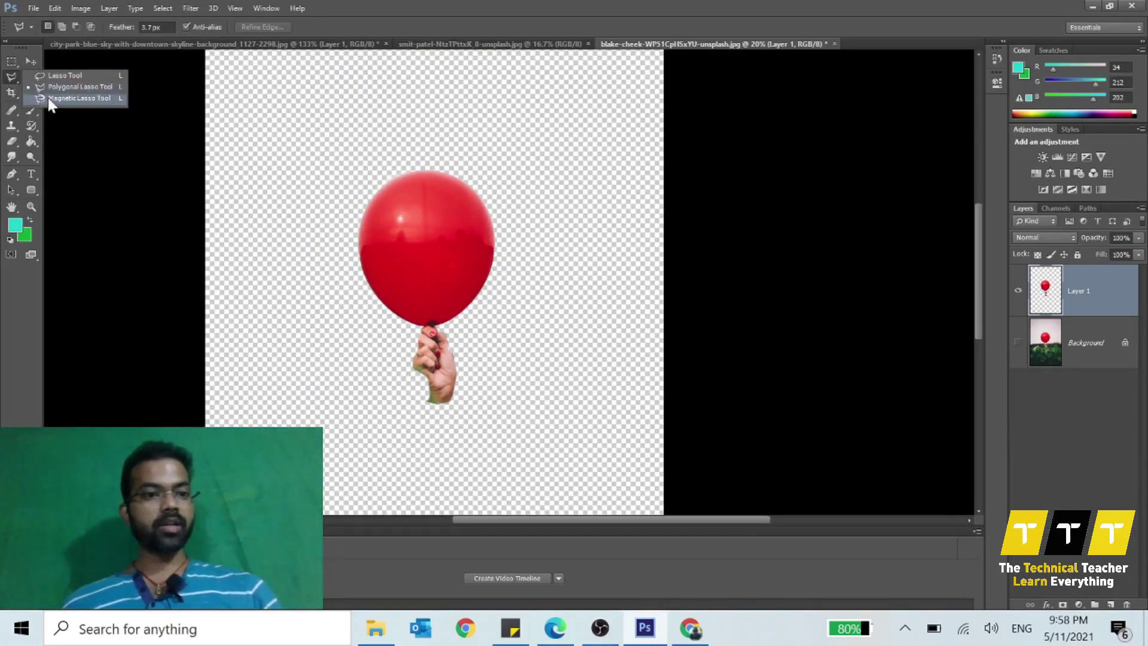
{"action": "left_click", "coordinate": [52, 77]}
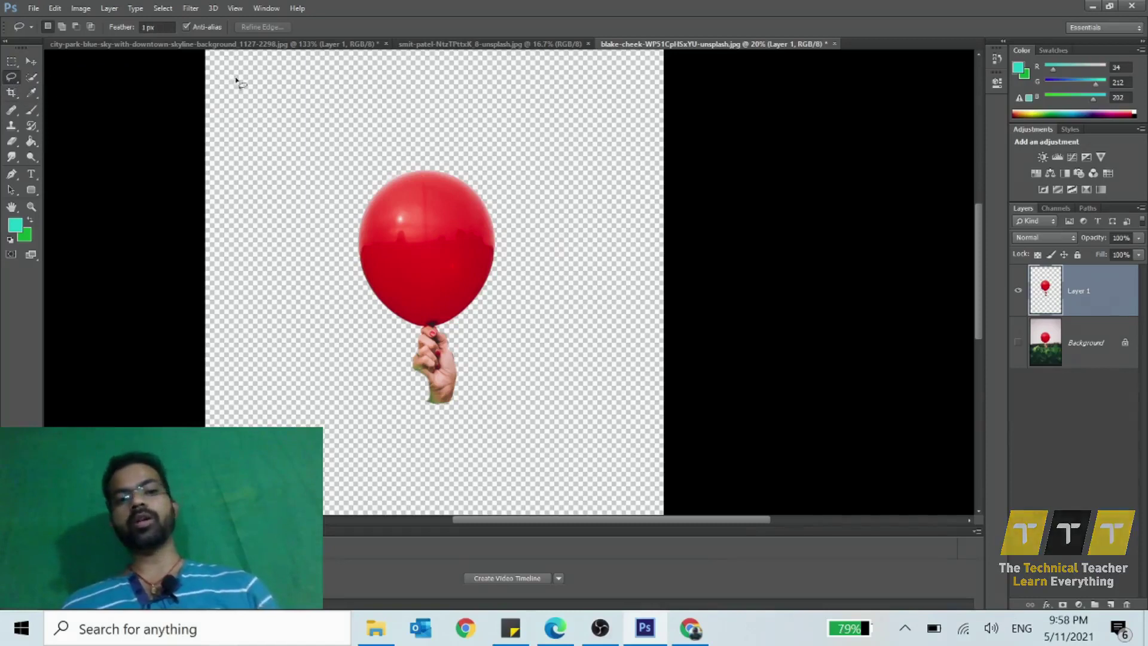
{"action": "left_click", "coordinate": [35, 78]}
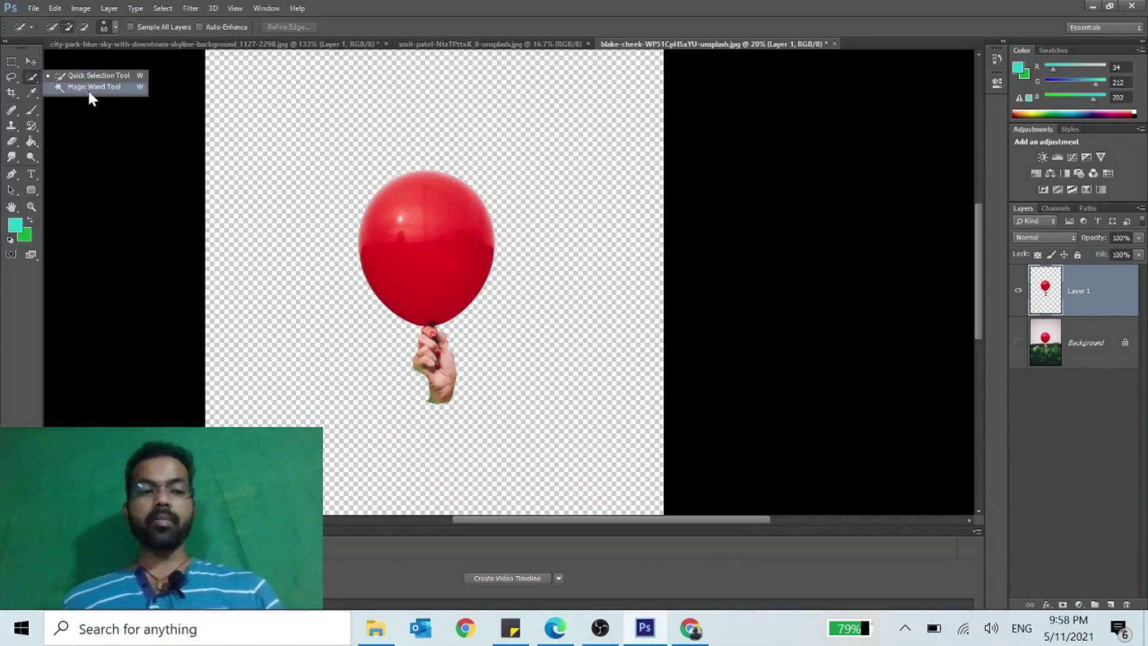